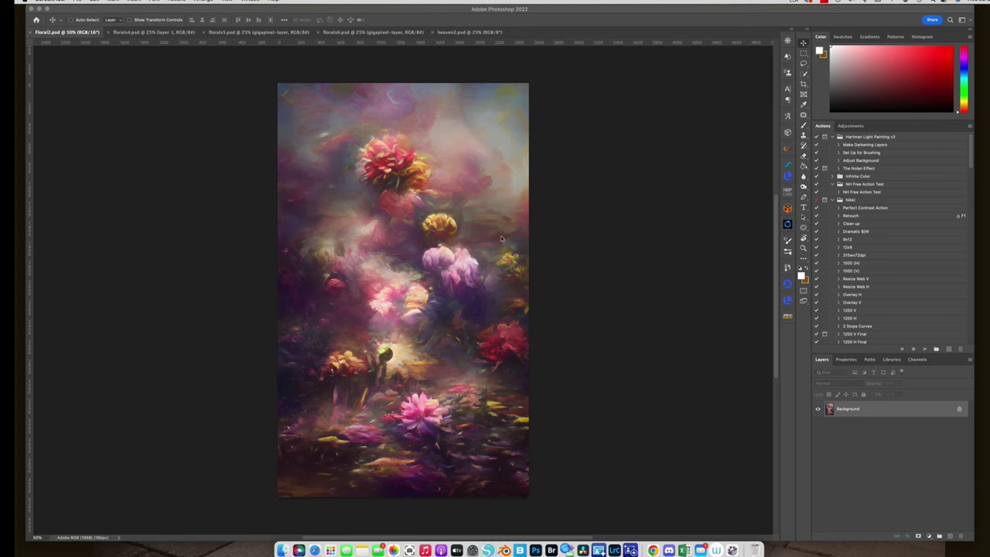
Hide Layer 1 in florals4, then view florals5, florals6 and heaven2 in turn
click(142, 33)
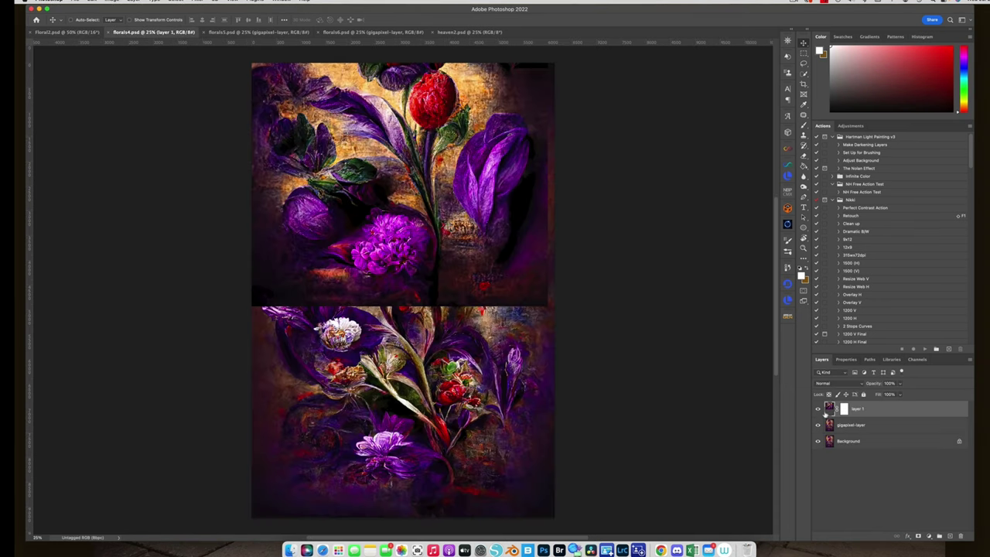
click(818, 409)
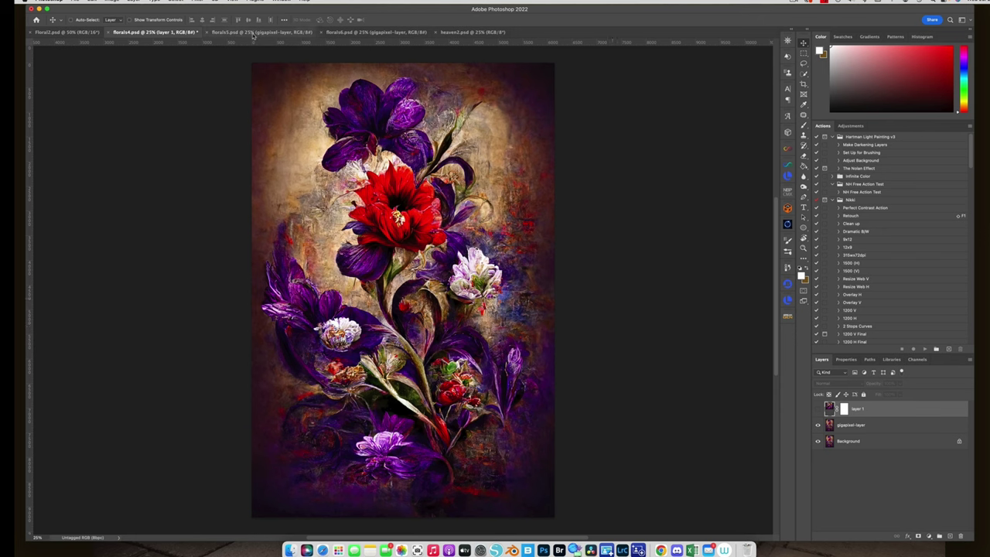
click(253, 33)
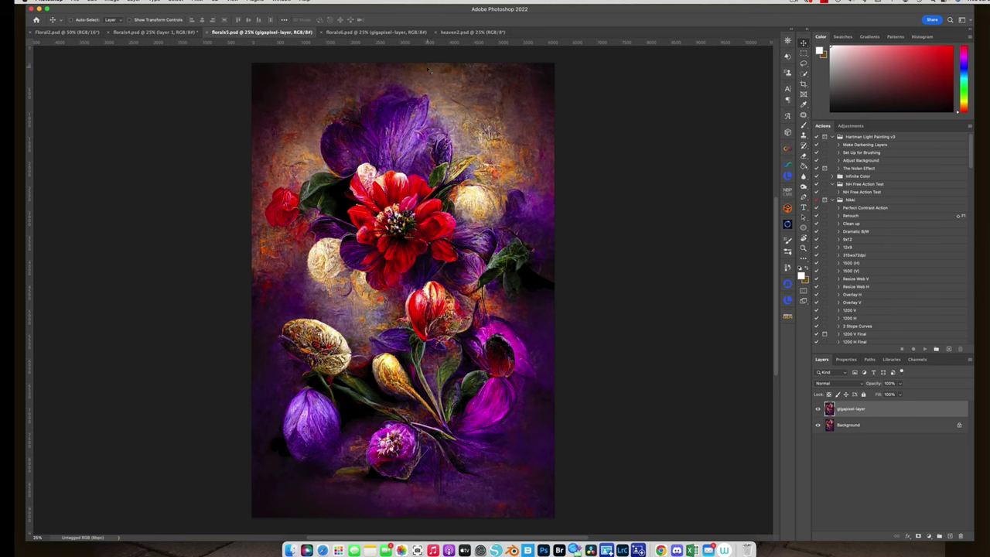
click(375, 32)
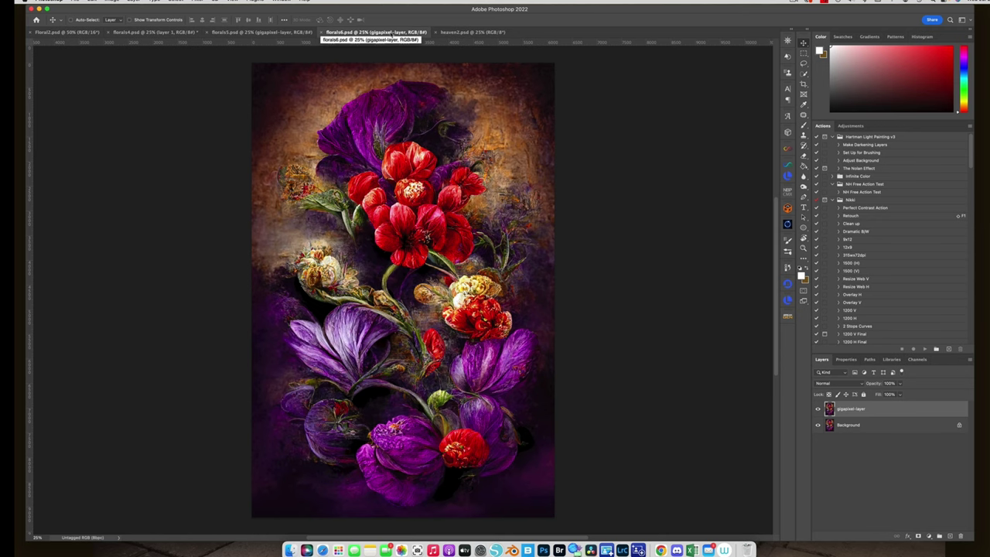
click(483, 33)
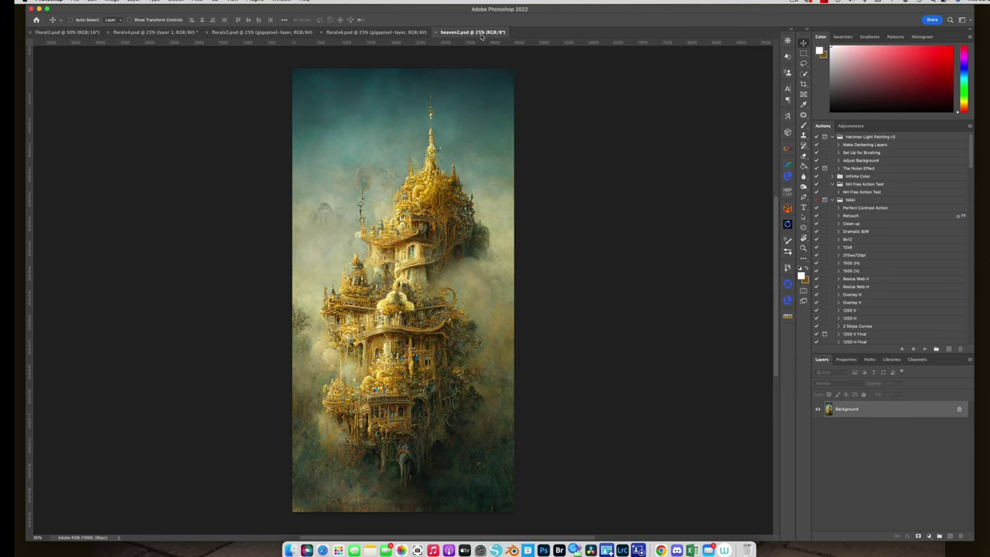
Close heaven2, then flip through florals5, florals4 and Floral2, landing on florals4
click(434, 33)
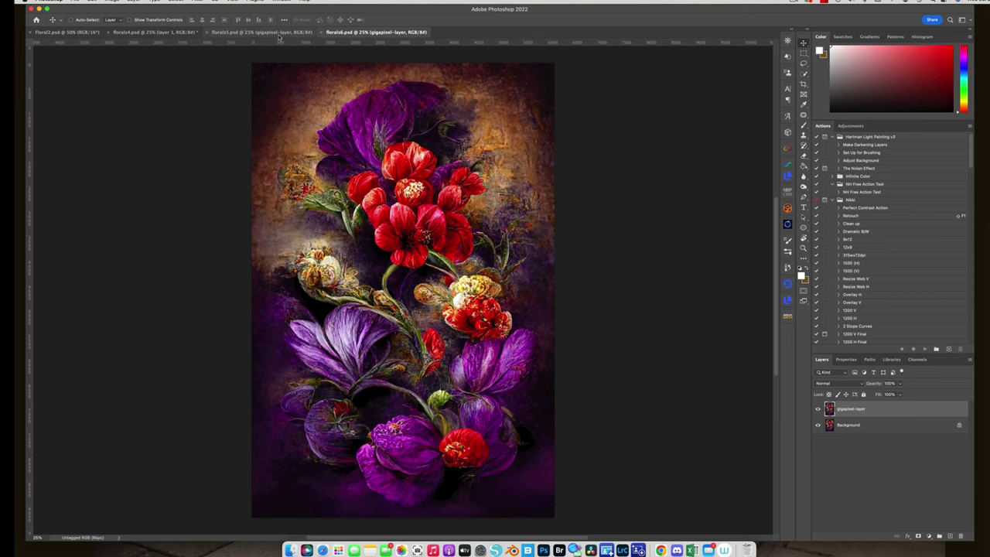
click(255, 32)
click(158, 33)
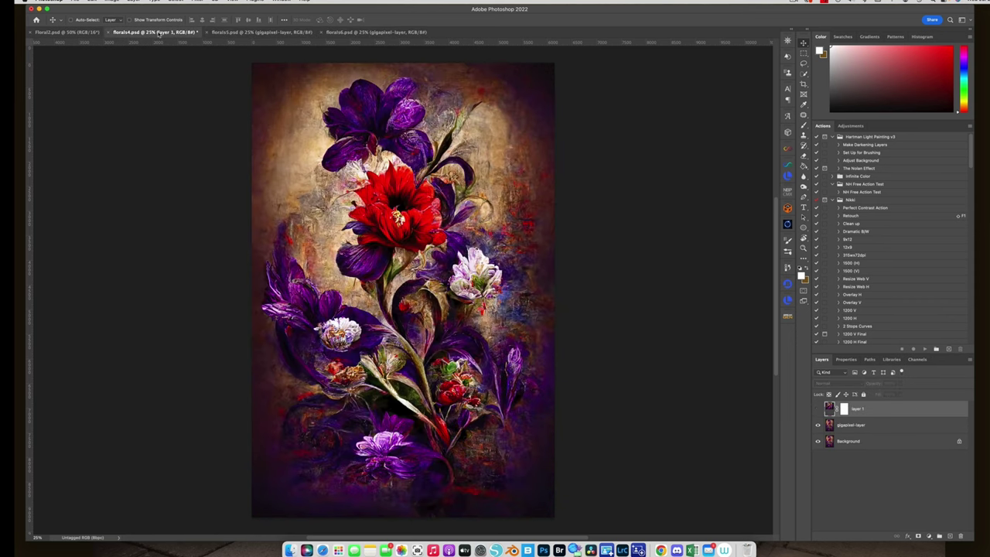
click(67, 32)
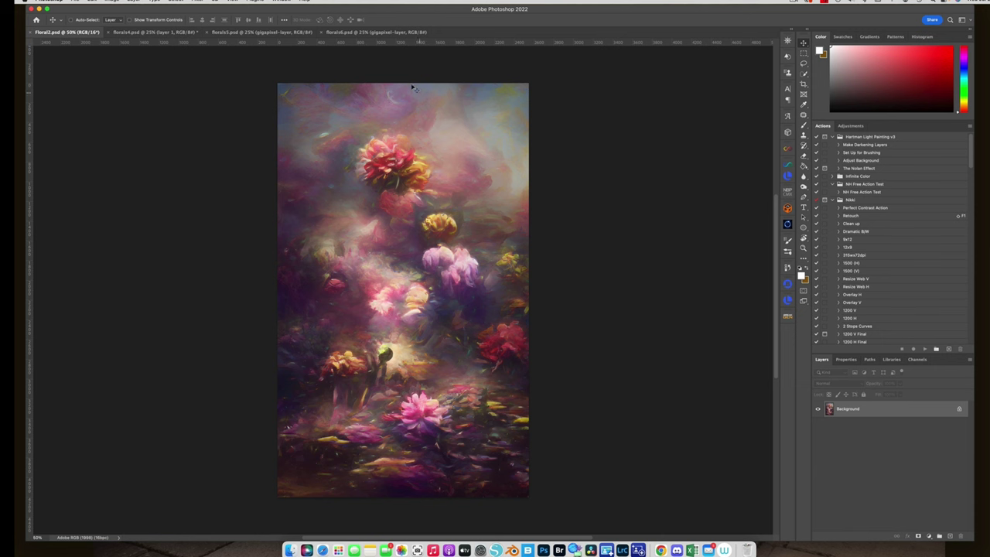
click(147, 32)
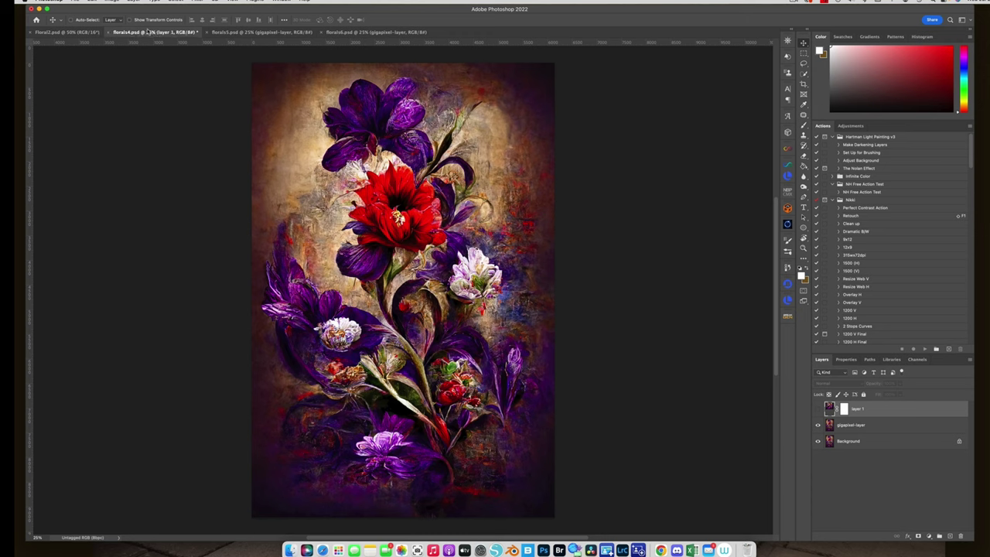
Cycle again through florals5, florals6, florals4 and Floral2, ending on florals4
click(260, 33)
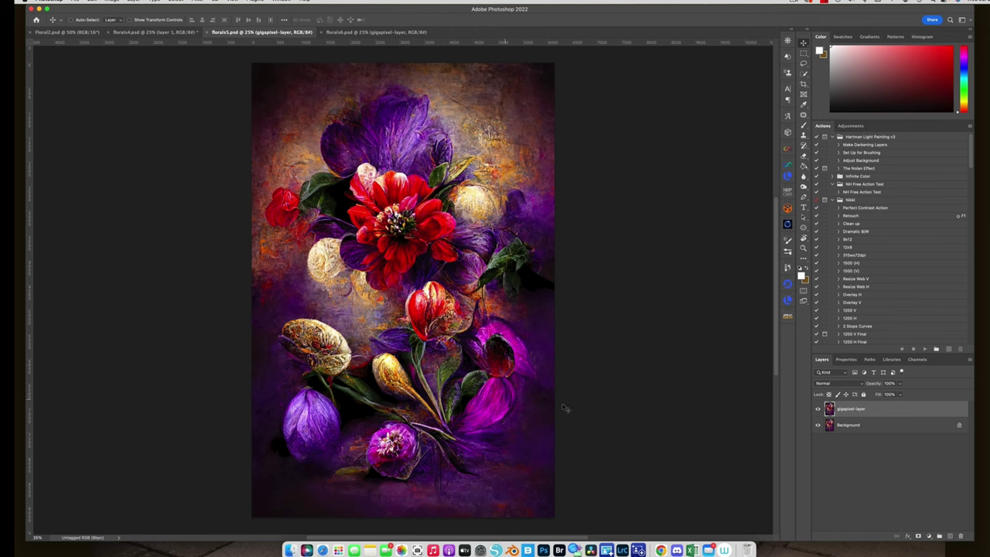
click(360, 33)
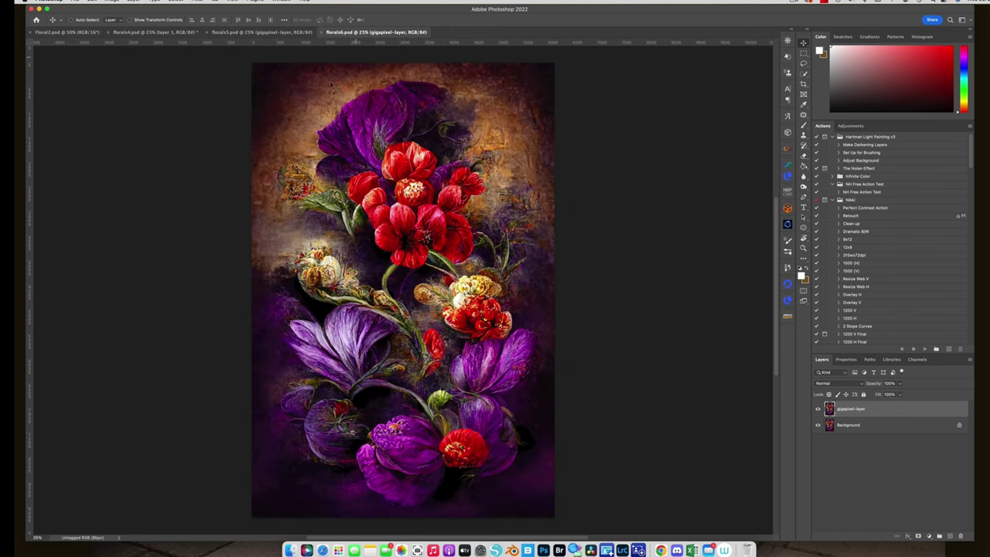
click(178, 33)
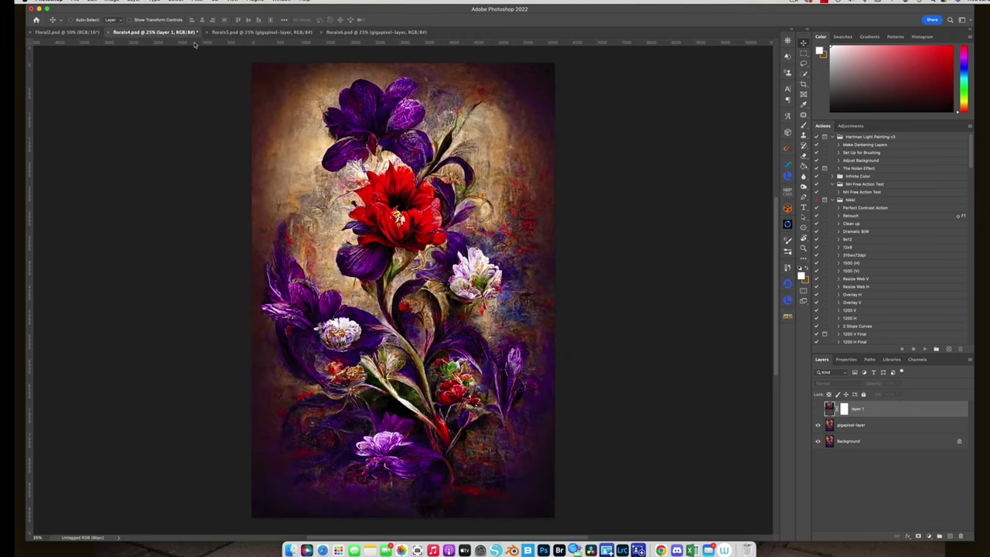
click(82, 32)
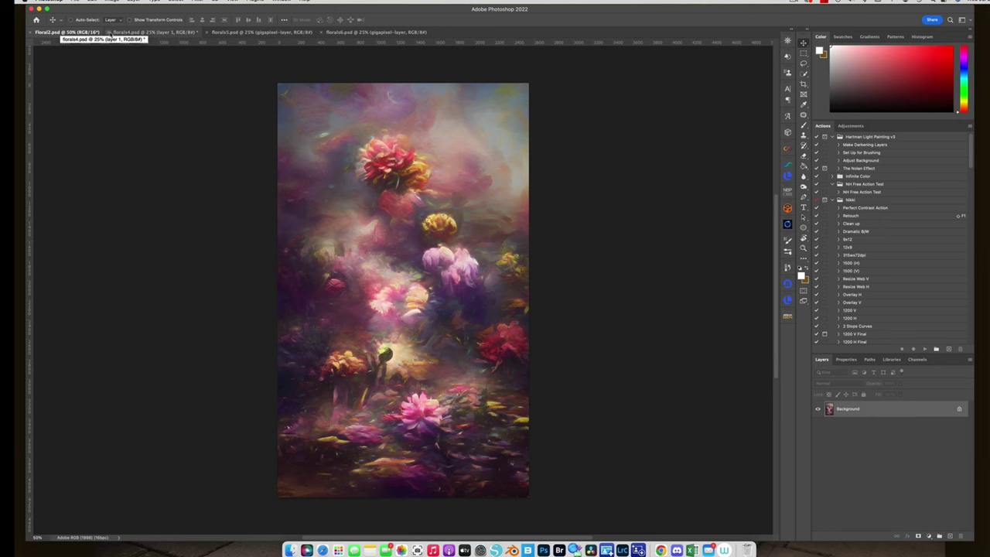
click(116, 33)
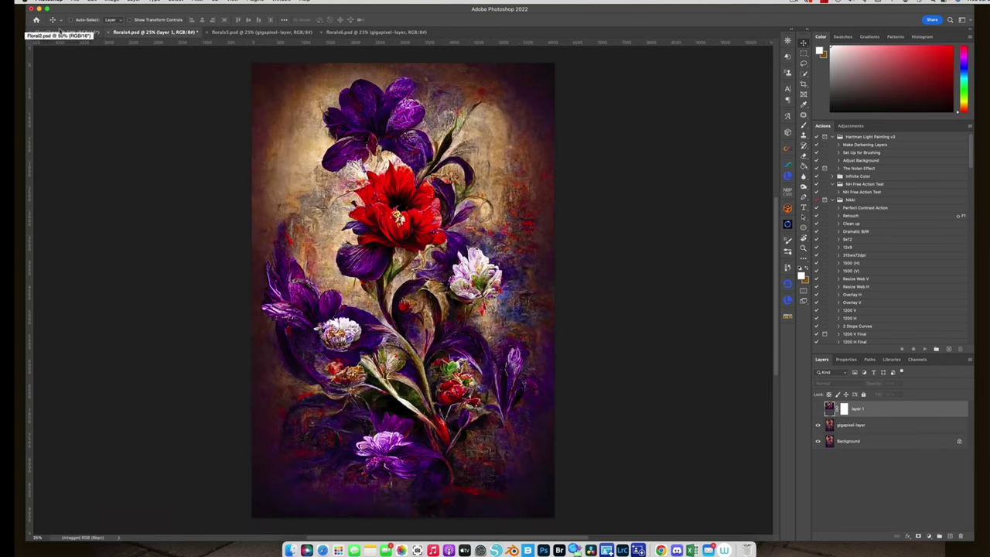
Copy the Floral2 painting into florals4 as a layer scaled to fill the canvas
drag(60, 32, 121, 116)
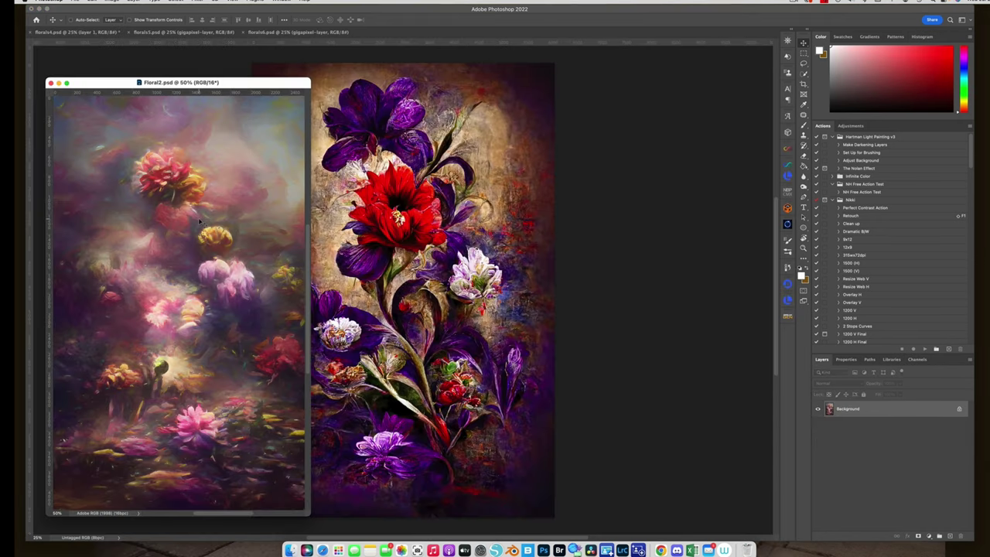
drag(200, 222, 327, 207)
key(super+t)
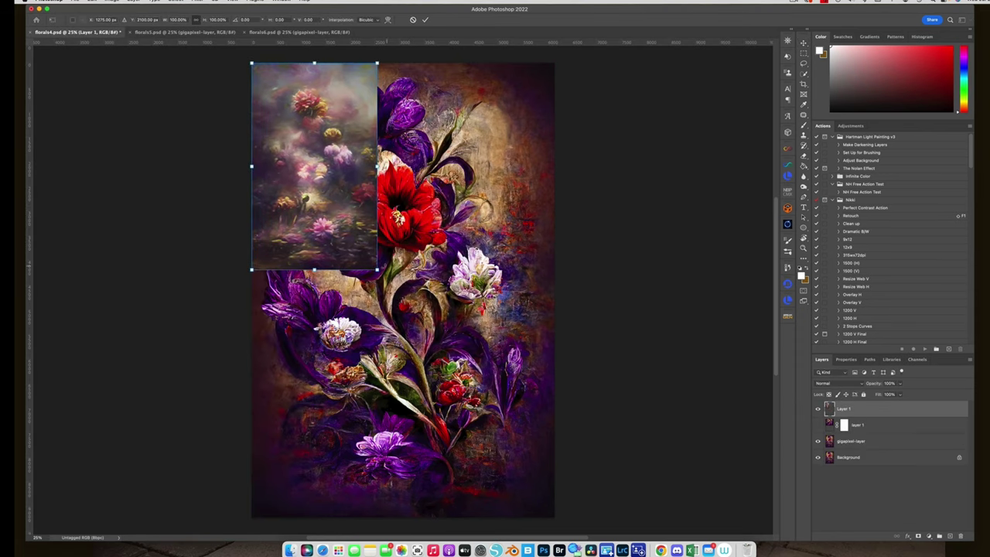
drag(377, 270, 558, 519)
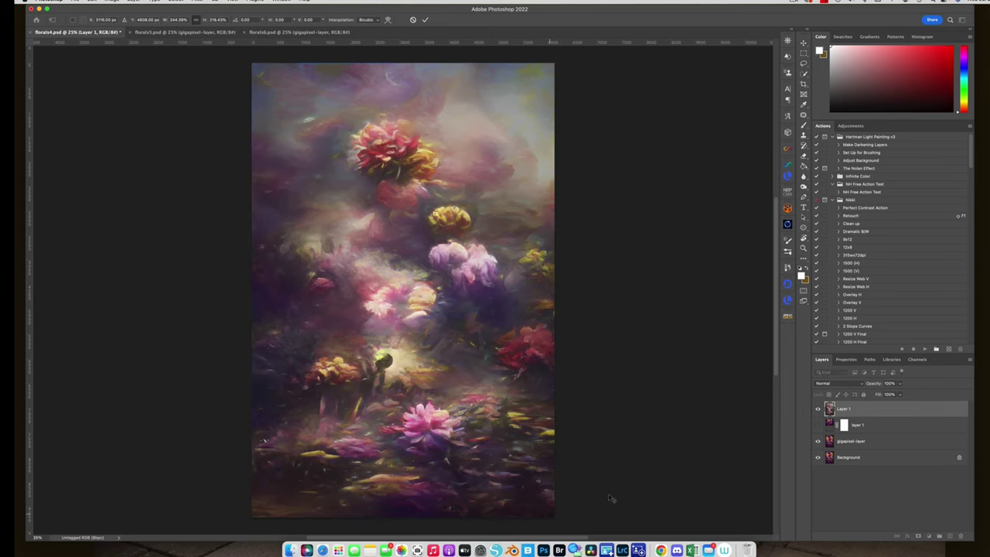
key(Return)
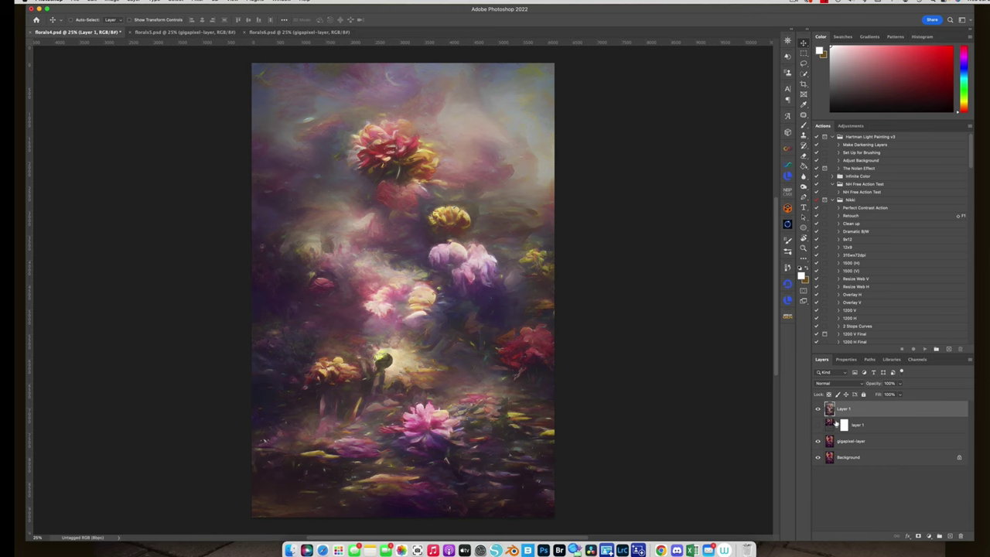
Lower the misty layer's opacity to 67% and compare it against the floral
click(899, 384)
drag(901, 395, 888, 395)
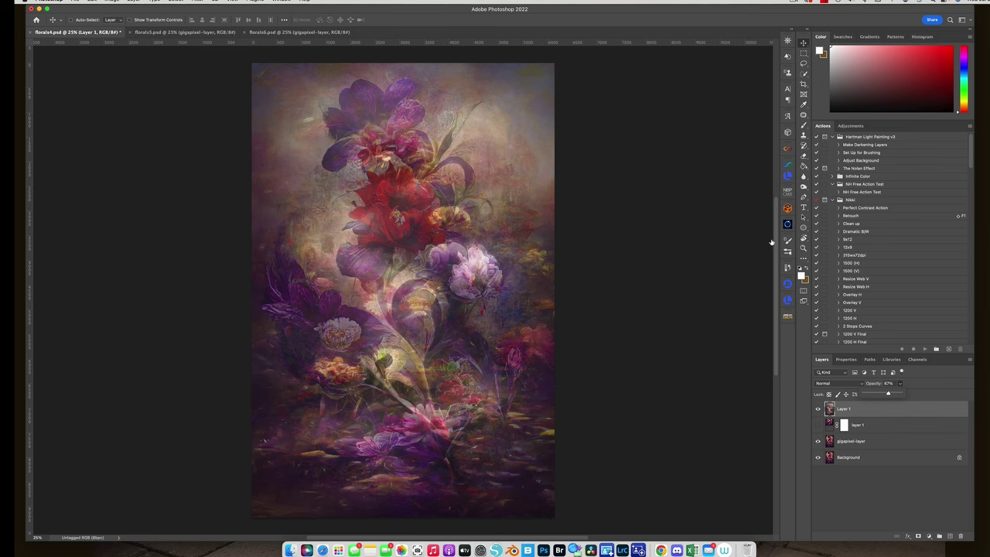
click(818, 408)
click(818, 408)
Add a black hide-all mask to the misty layer and set the brush flow to 100%
alt+click(920, 536)
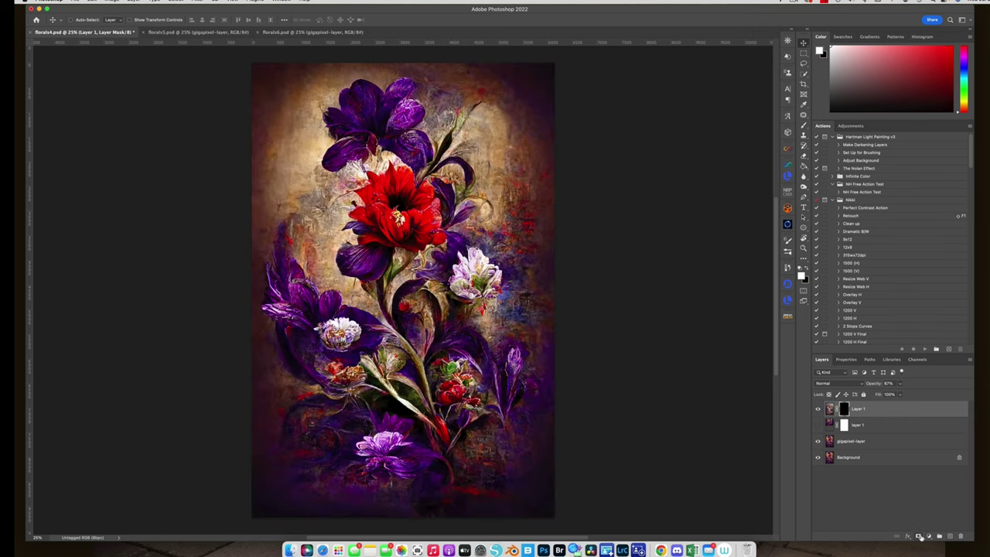
click(805, 125)
click(253, 20)
drag(256, 29, 291, 29)
click(372, 40)
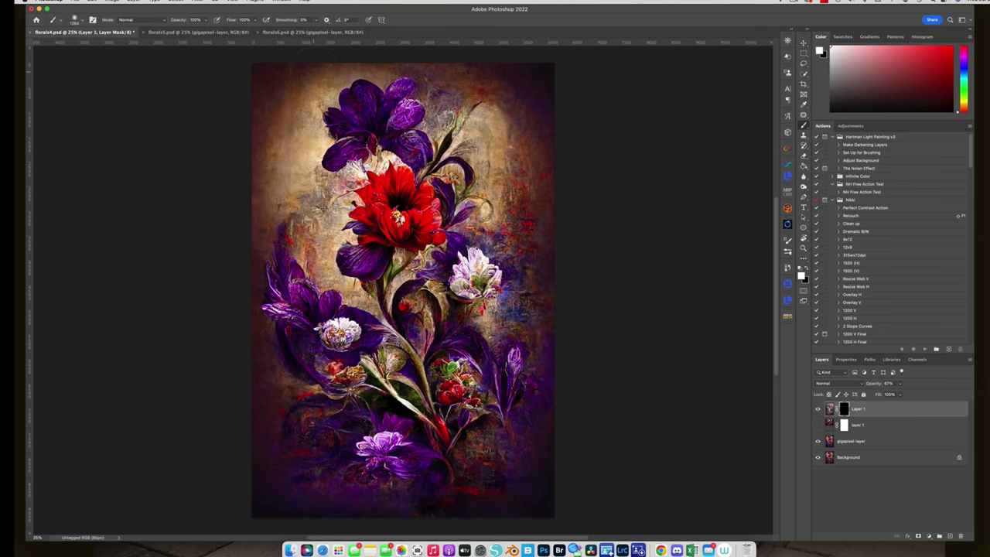
Paint white on the mask with a large soft brush (750 px) to blend misty texture around the flowers
drag(314, 81, 294, 101)
mouse_move(301, 151)
mouse_down()
mouse_move(290, 181)
mouse_move(309, 205)
mouse_move(321, 143)
mouse_move(387, 74)
mouse_move(518, 93)
mouse_move(530, 123)
mouse_move(499, 203)
mouse_move(541, 248)
mouse_move(525, 271)
mouse_up()
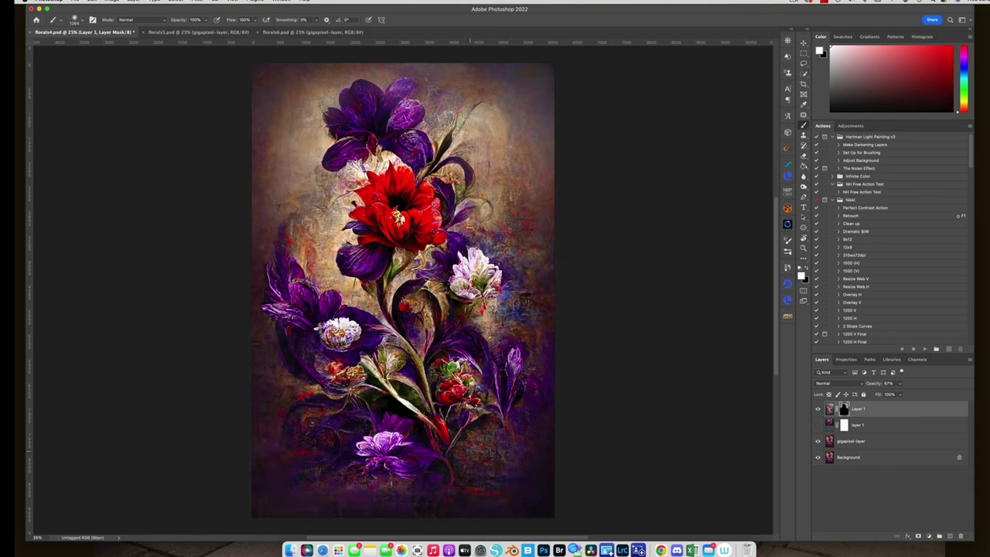
mouse_move(541, 433)
mouse_down()
mouse_move(529, 398)
mouse_move(542, 306)
mouse_move(526, 256)
mouse_move(530, 191)
mouse_move(511, 100)
mouse_move(491, 73)
mouse_move(542, 73)
mouse_move(425, 70)
mouse_up()
mouse_move(279, 162)
mouse_down()
mouse_move(324, 226)
mouse_move(348, 286)
mouse_up()
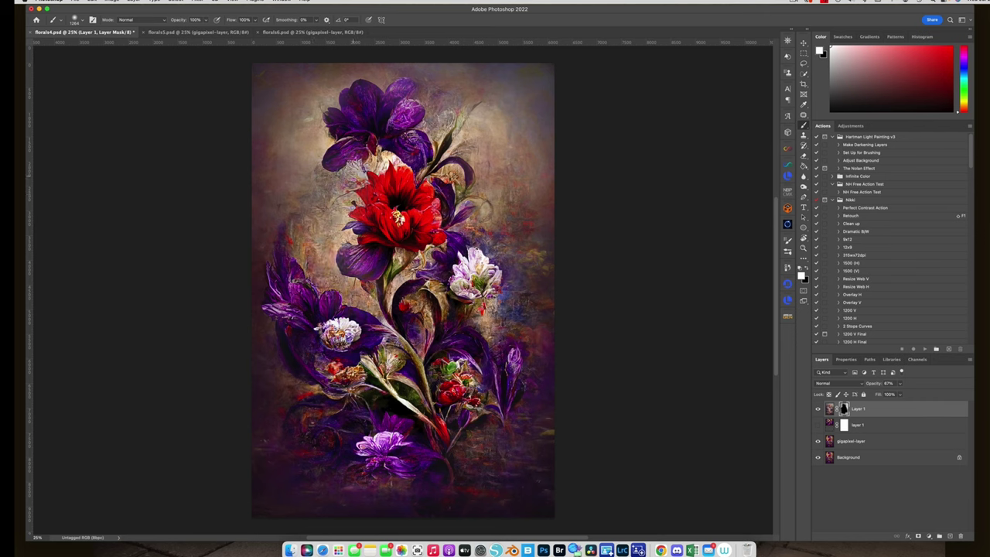
drag(334, 192, 304, 196)
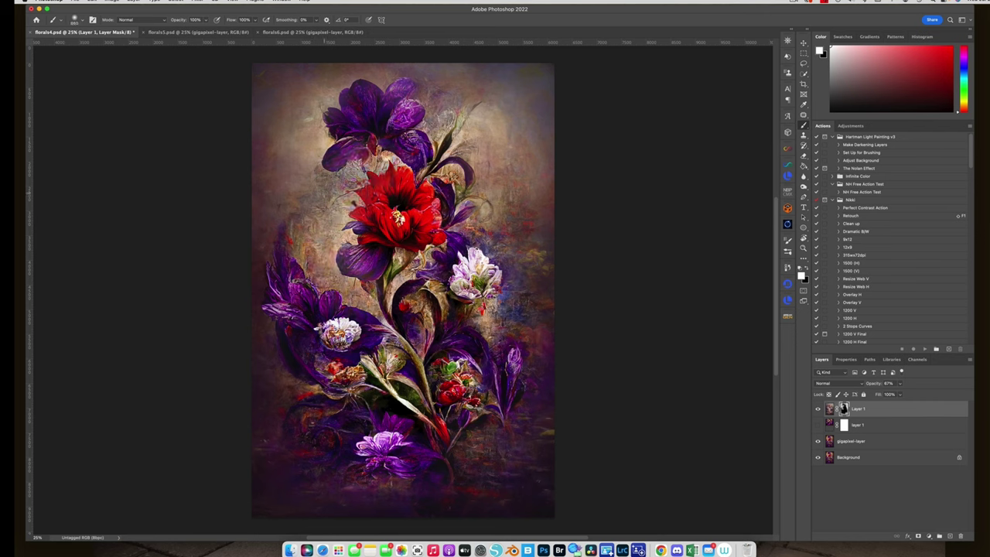
mouse_move(337, 272)
mouse_down()
mouse_move(371, 309)
mouse_move(399, 266)
mouse_move(444, 251)
mouse_move(460, 172)
mouse_move(453, 162)
mouse_move(488, 255)
mouse_move(486, 315)
mouse_move(426, 301)
mouse_move(414, 352)
mouse_move(396, 366)
mouse_move(325, 372)
mouse_move(312, 390)
mouse_move(310, 435)
mouse_move(368, 479)
mouse_up()
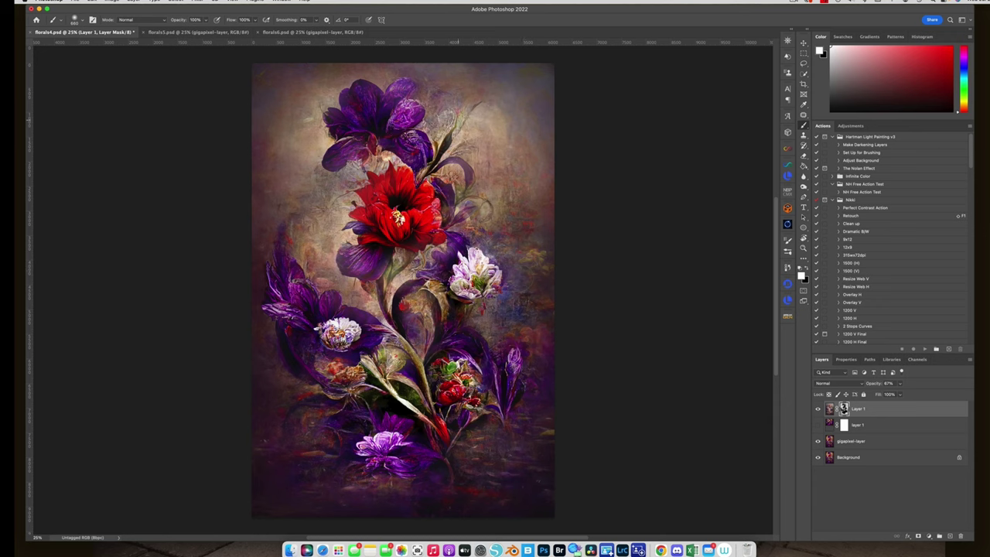
drag(434, 162, 441, 144)
drag(470, 88, 554, 91)
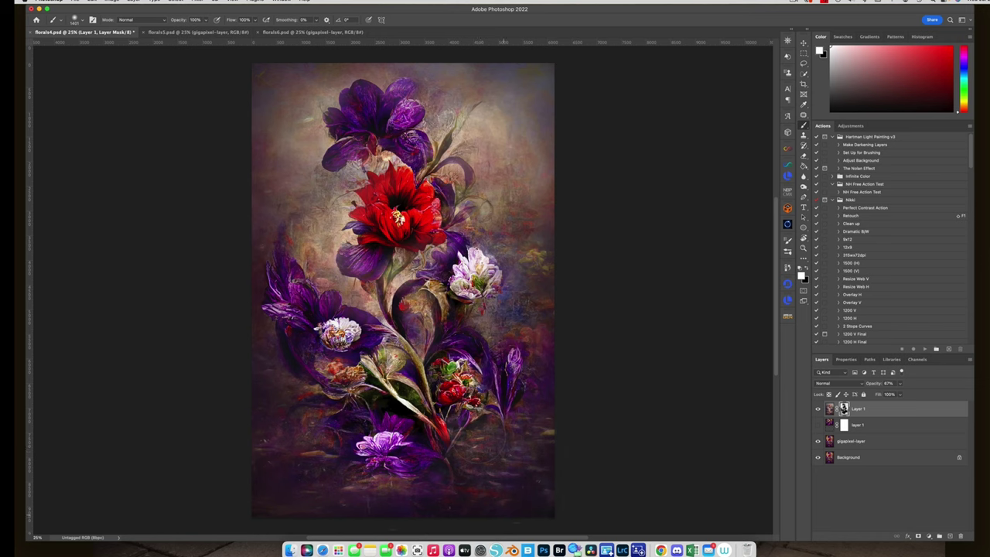
Compare the misty layer on and off, then show the split-image layer again
click(818, 408)
click(818, 409)
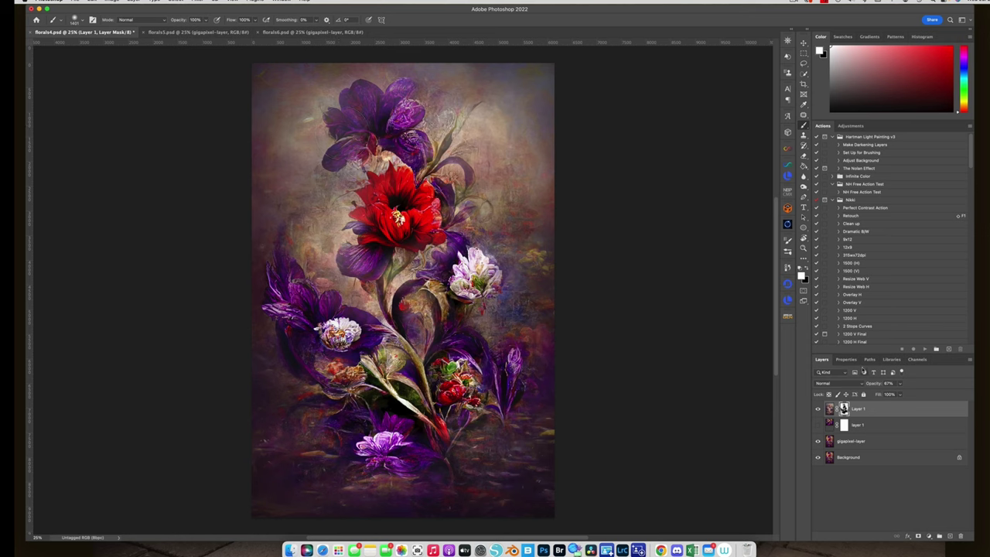
click(818, 426)
Move the split-image layer above the misty layer and reshape it from wide to tall
drag(831, 426, 890, 413)
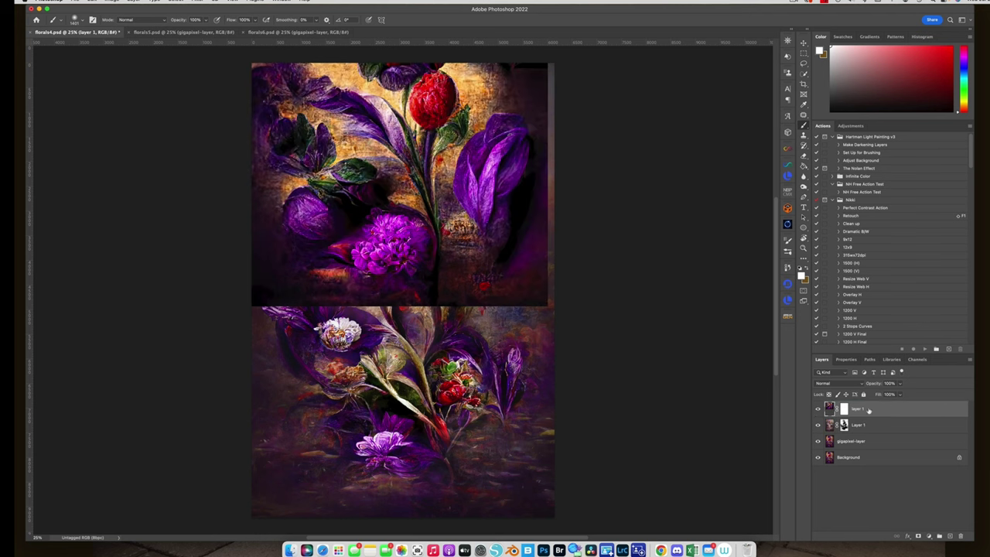
click(805, 42)
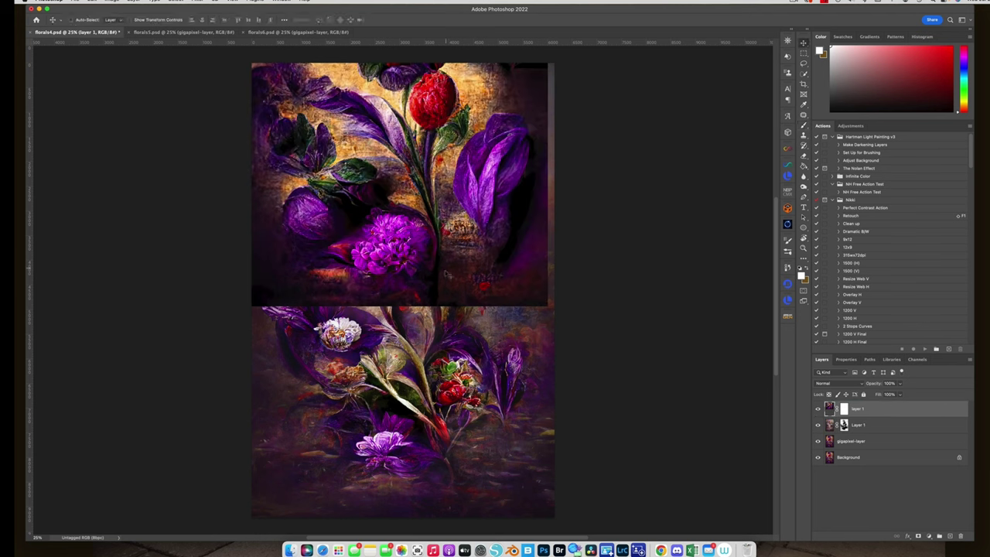
key(super+t)
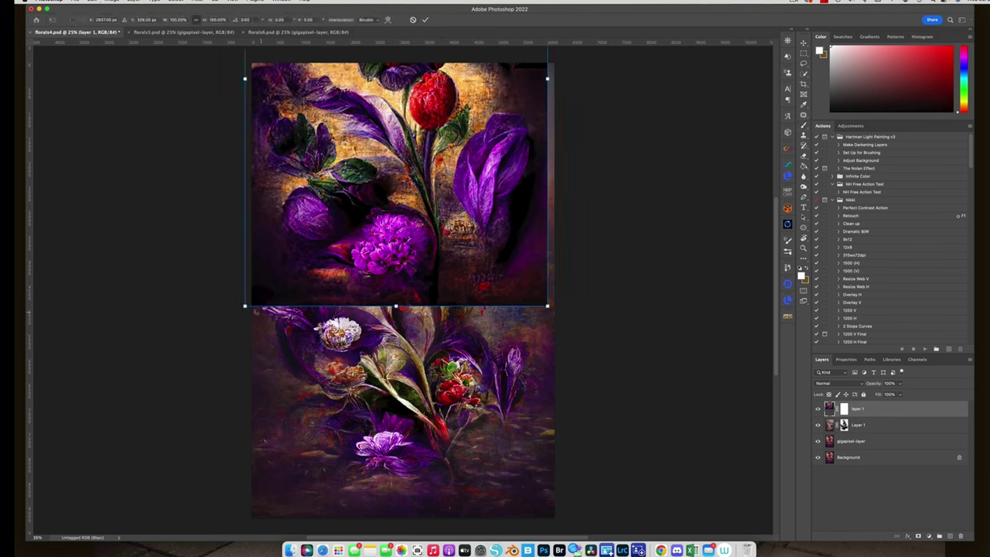
drag(245, 307, 446, 319)
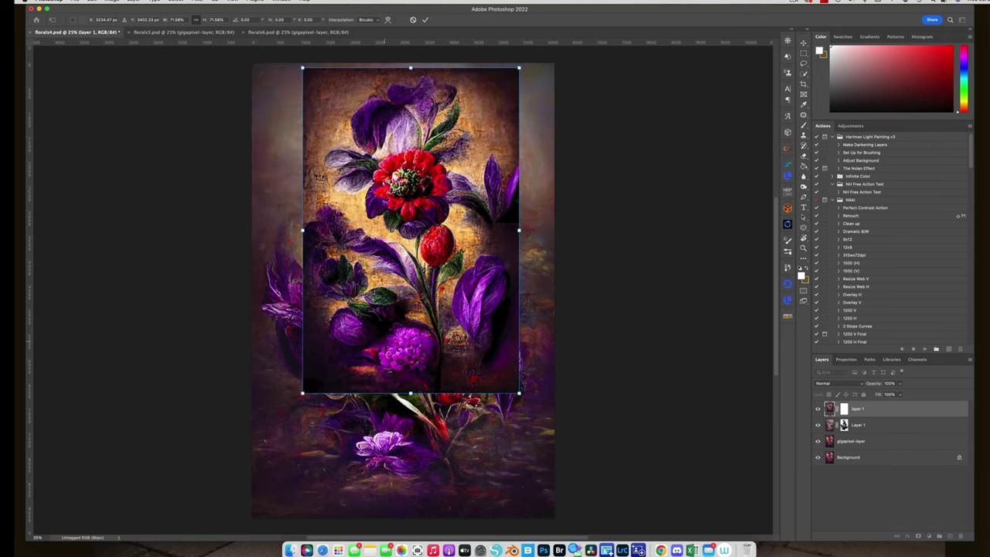
drag(429, 245, 444, 267)
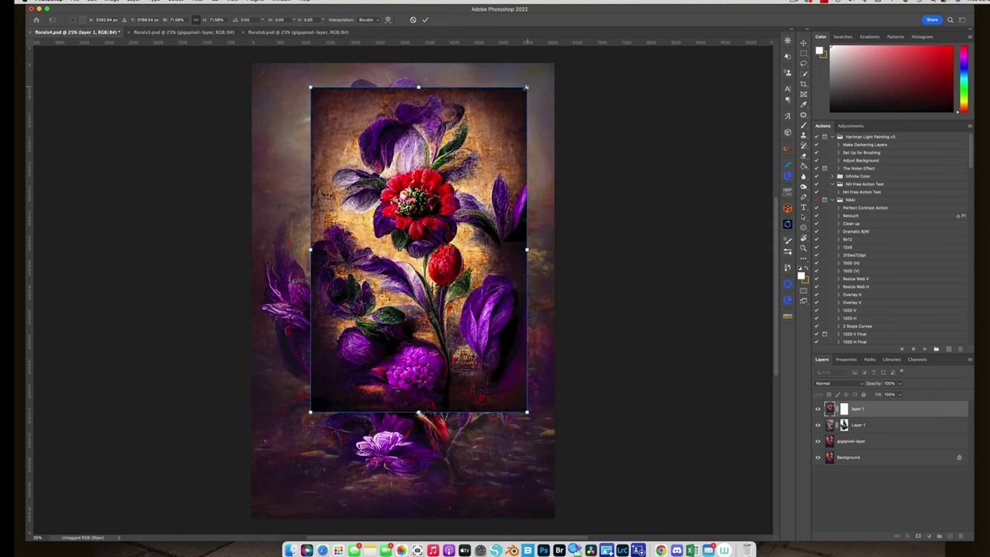
Shrink the layer to about 40% at the upper left, then fill its mask with black
drag(523, 90, 431, 232)
drag(371, 287, 326, 168)
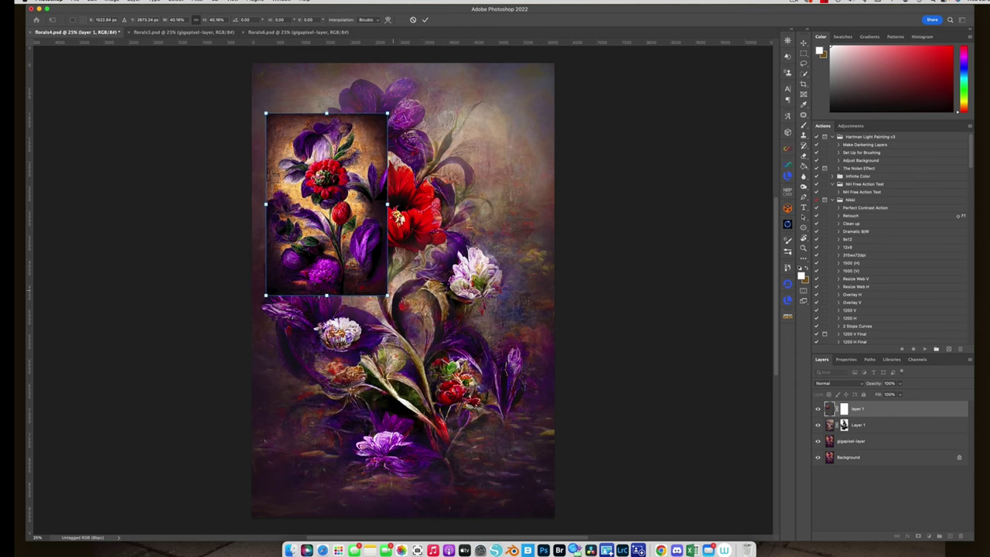
key(Return)
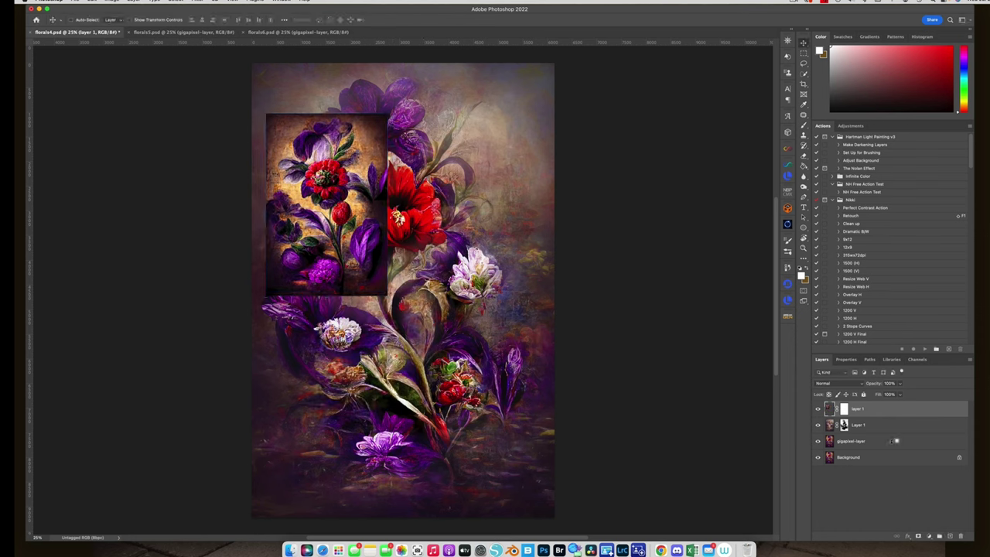
click(846, 410)
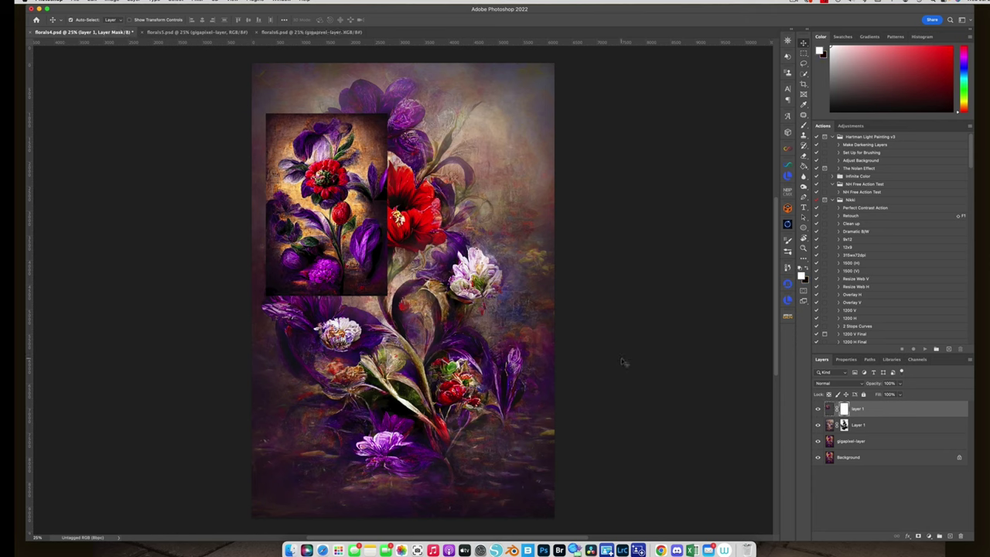
key(super+i)
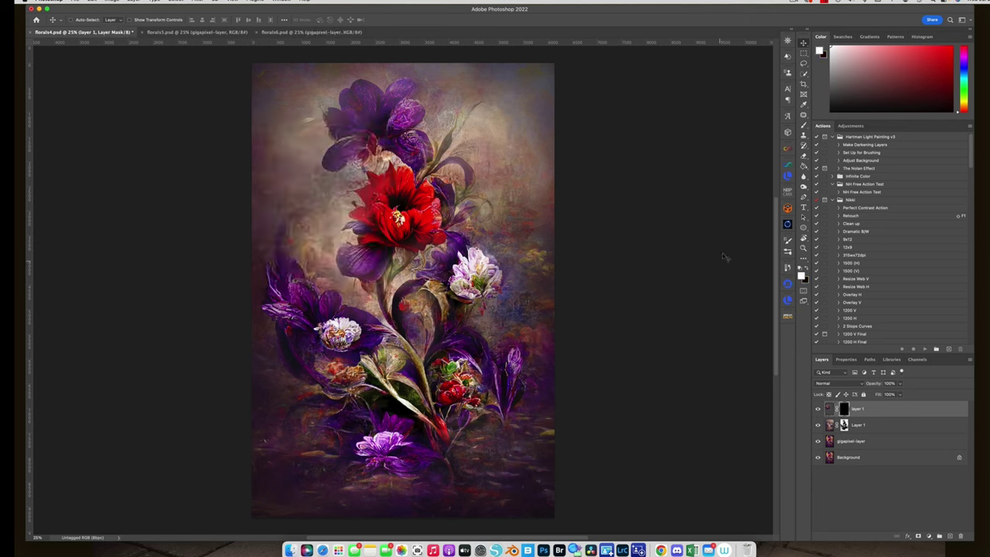
Paint white on the black mask to reveal the pasted red flower and leaves at upper left
click(804, 126)
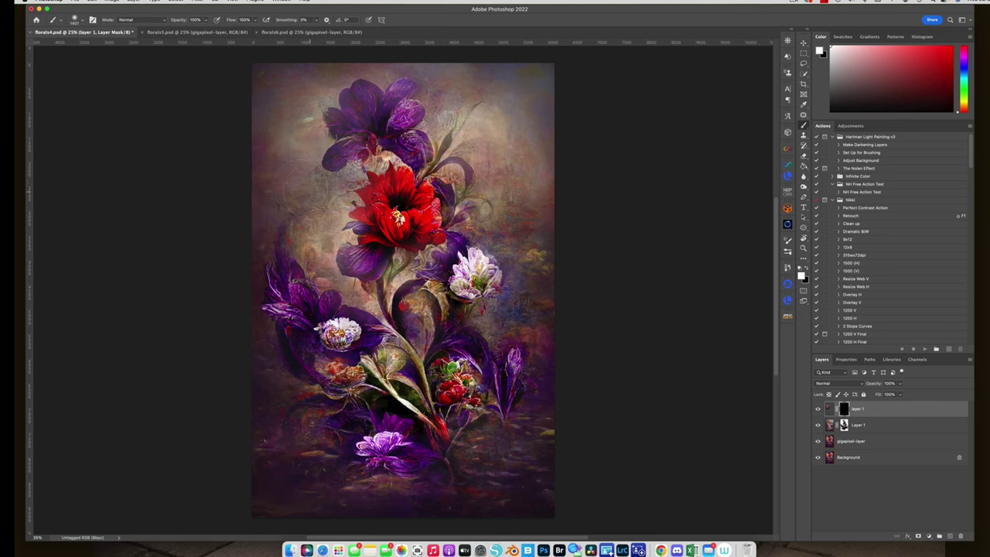
mouse_move(302, 194)
mouse_down()
mouse_move(325, 208)
mouse_move(341, 197)
mouse_move(312, 237)
mouse_up()
mouse_move(306, 178)
mouse_down()
mouse_move(301, 145)
mouse_move(285, 200)
mouse_up()
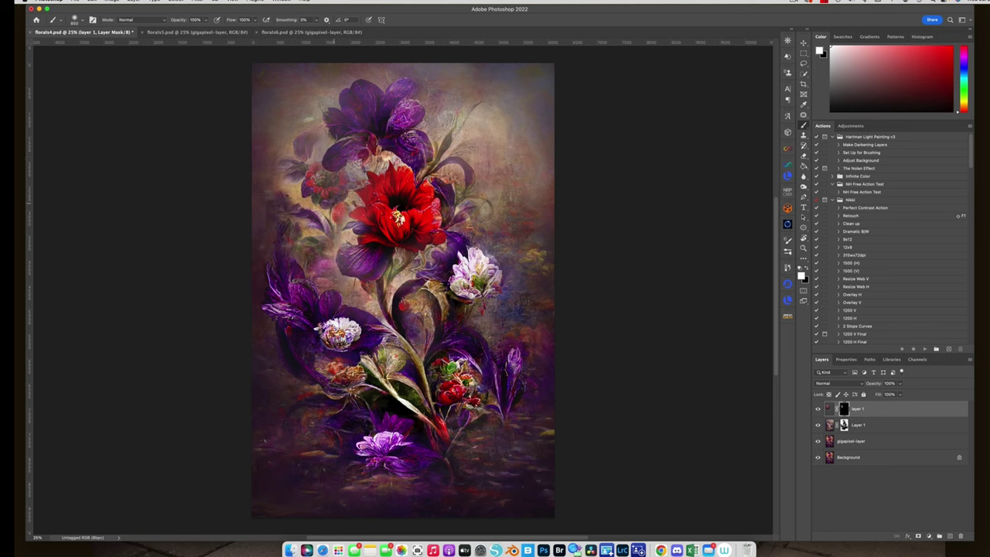
mouse_move(341, 186)
mouse_down()
mouse_move(311, 143)
mouse_move(325, 159)
mouse_up()
Refine the mask edges with a smaller brush, alternating black and white, and compare
key(x)
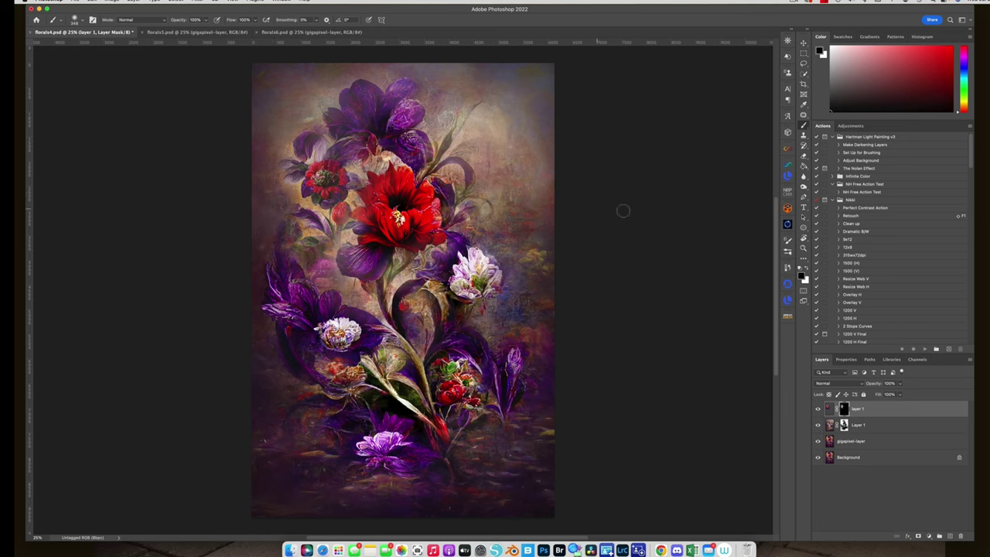
key(x)
drag(340, 240, 336, 234)
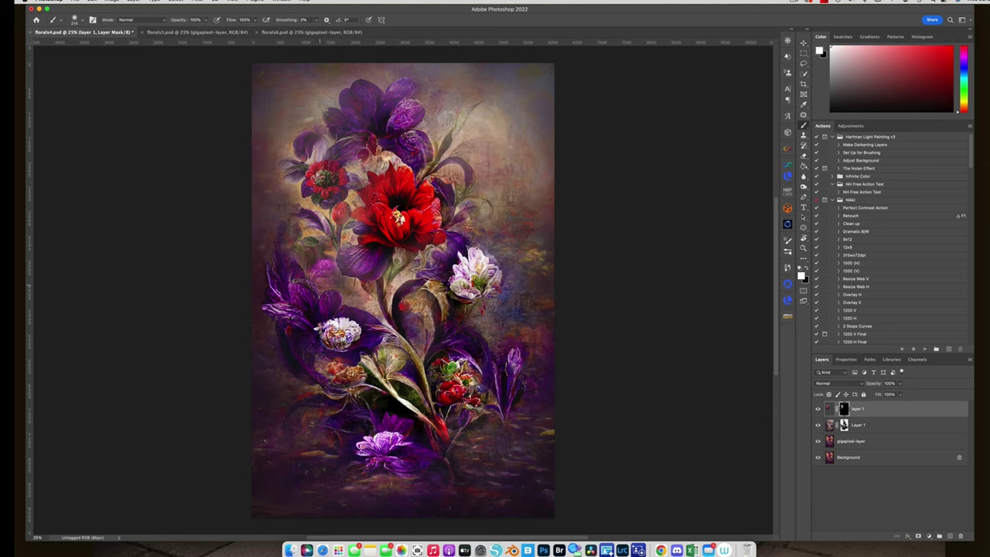
key(x)
drag(348, 292, 341, 283)
click(819, 410)
click(819, 410)
Make further white and black mask touch-ups and compare the pasted layer again
key(x)
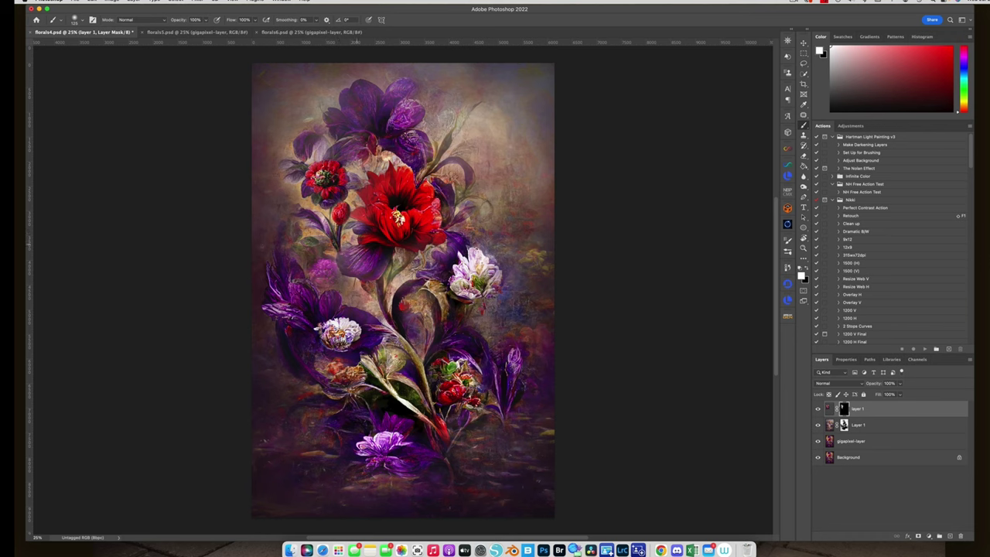
key(x)
click(818, 409)
click(818, 410)
Copy the florals5 image into florals4 as a new top layer
click(197, 31)
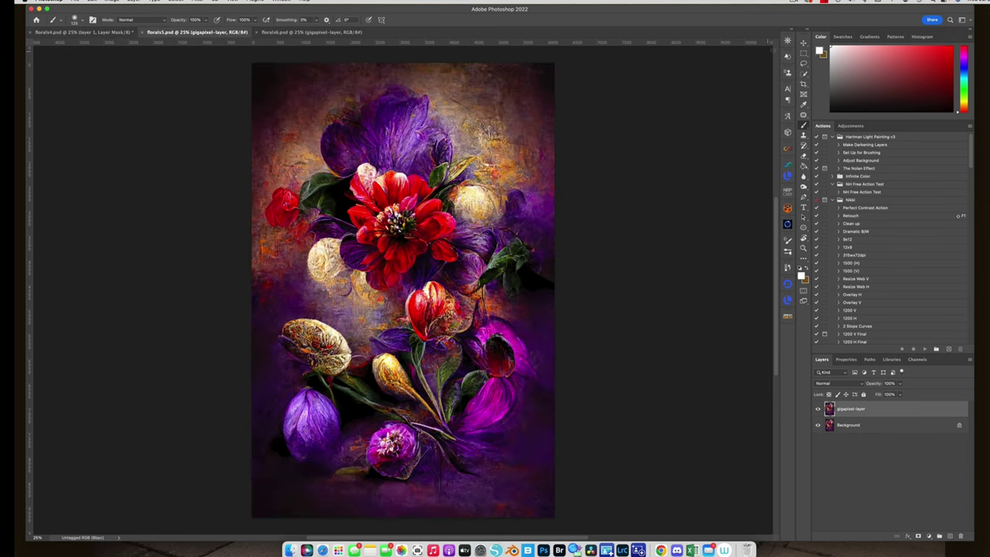
click(804, 44)
drag(246, 31, 195, 160)
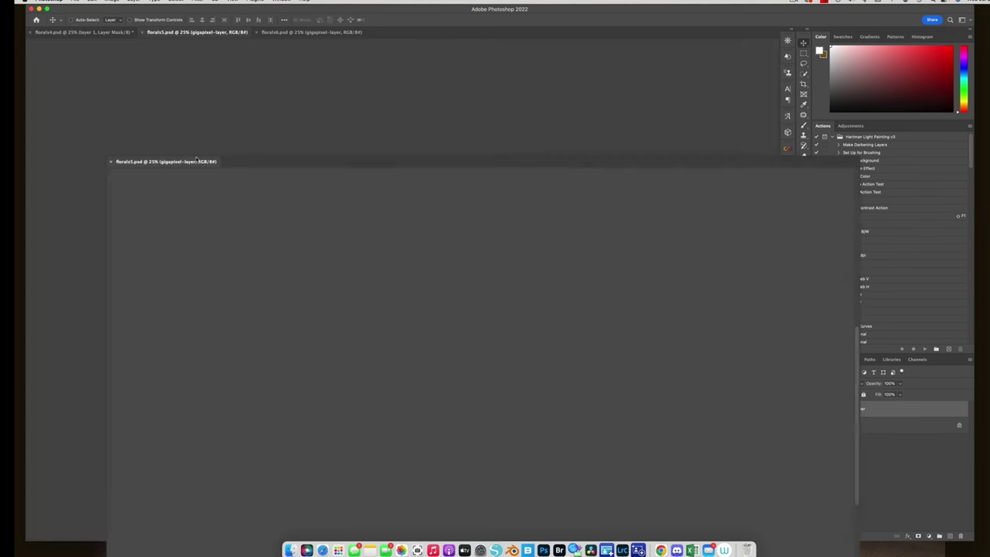
drag(323, 229, 478, 228)
Scale the new layer to about 56% at the upper right and hide it with a black mask
key(super+t)
drag(633, 58, 508, 247)
drag(414, 266, 466, 82)
key(Return)
alt+click(919, 536)
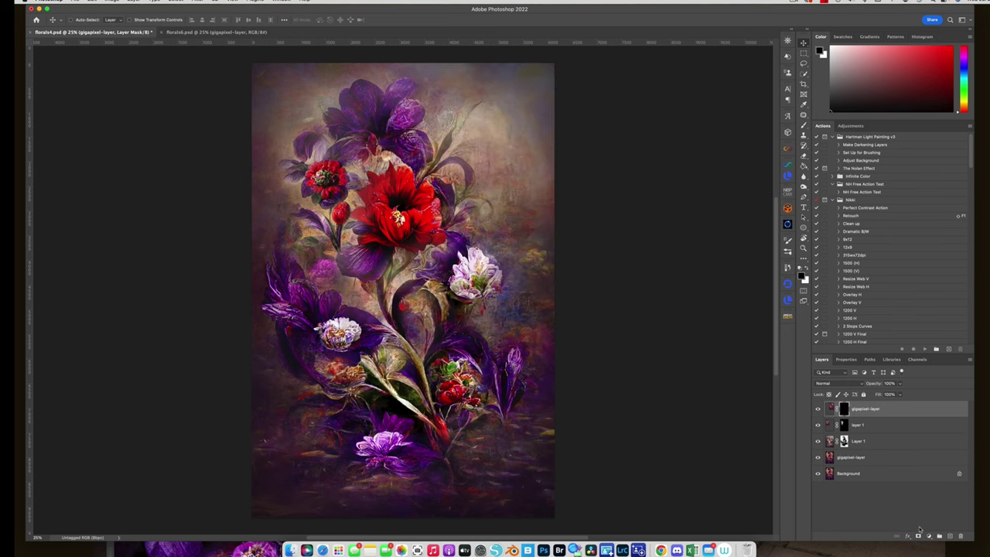
Brush white on the new layer's mask to reveal reddish leaves above the big red flower, refining with black
key(b)
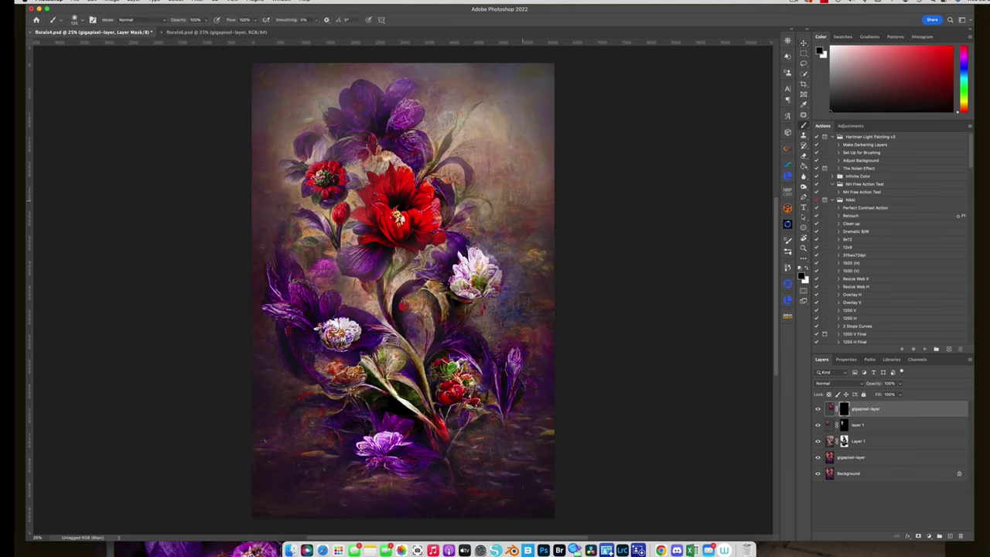
key(x)
mouse_move(464, 133)
mouse_down()
mouse_move(445, 154)
mouse_move(466, 150)
mouse_move(471, 130)
mouse_move(461, 133)
mouse_move(455, 101)
mouse_move(441, 108)
mouse_move(451, 117)
mouse_move(441, 130)
mouse_move(435, 99)
mouse_move(456, 93)
mouse_move(462, 105)
mouse_move(450, 91)
mouse_move(466, 84)
mouse_move(487, 130)
mouse_move(469, 81)
mouse_move(480, 153)
mouse_move(503, 124)
mouse_move(457, 144)
mouse_up()
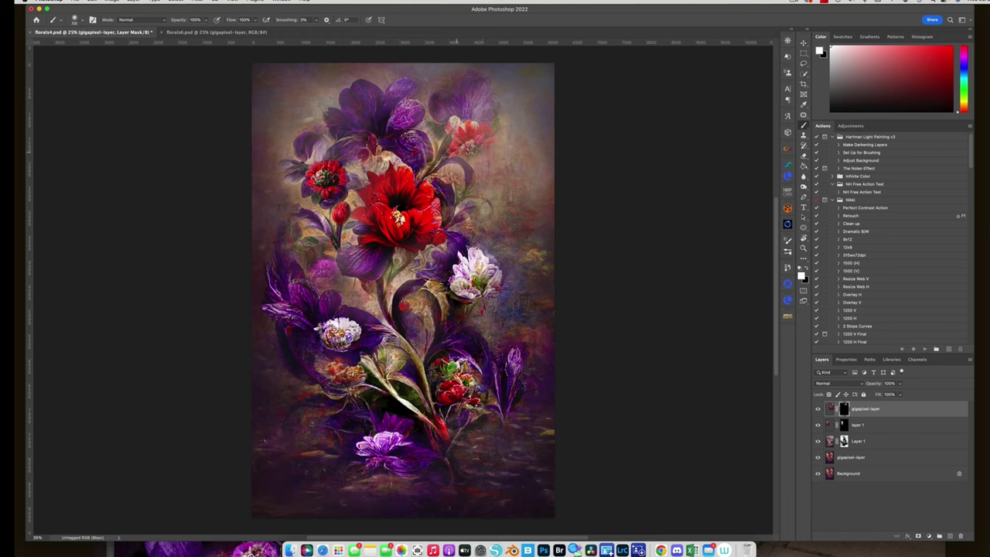
key(x)
key(x)
mouse_move(474, 151)
mouse_down()
mouse_move(476, 116)
mouse_move(464, 100)
mouse_move(442, 108)
mouse_up()
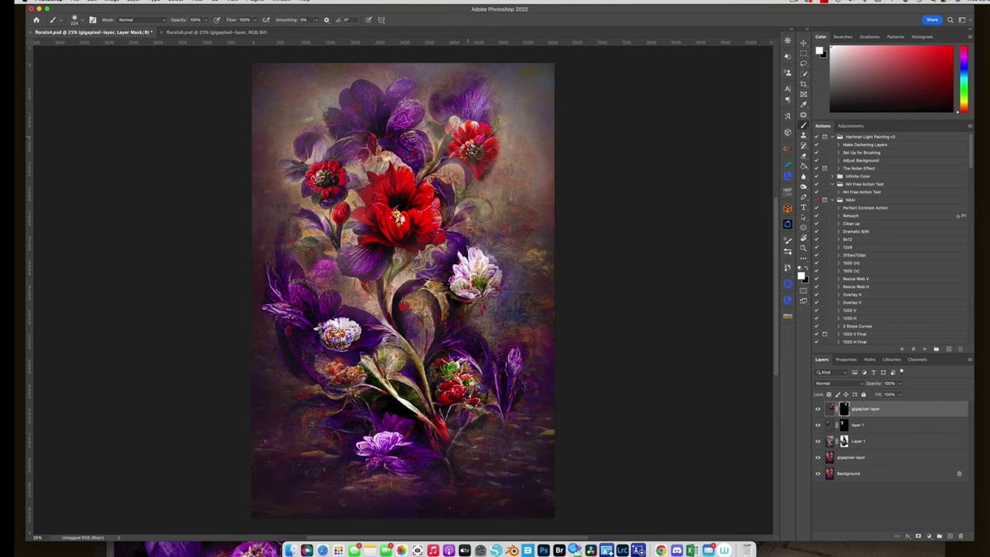
key(x)
key(x)
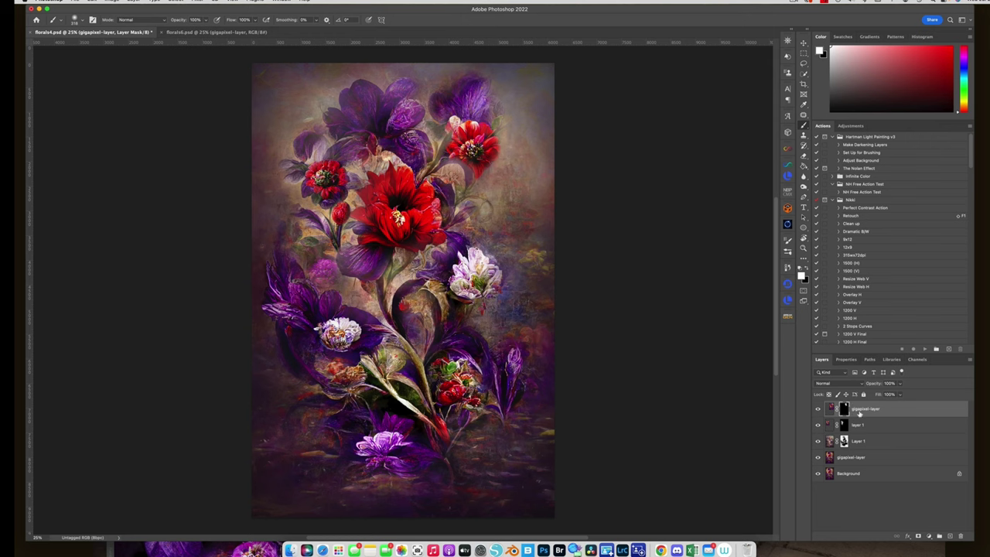
Reveal more of the upper-right purple and red flower through the top layer's mask and refine its edge
shift+click(844, 409)
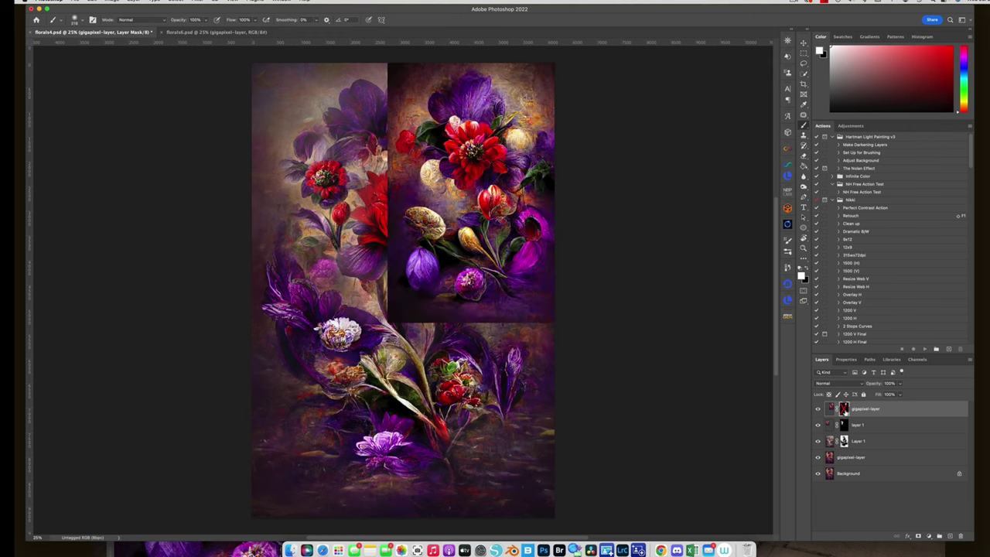
shift+click(845, 410)
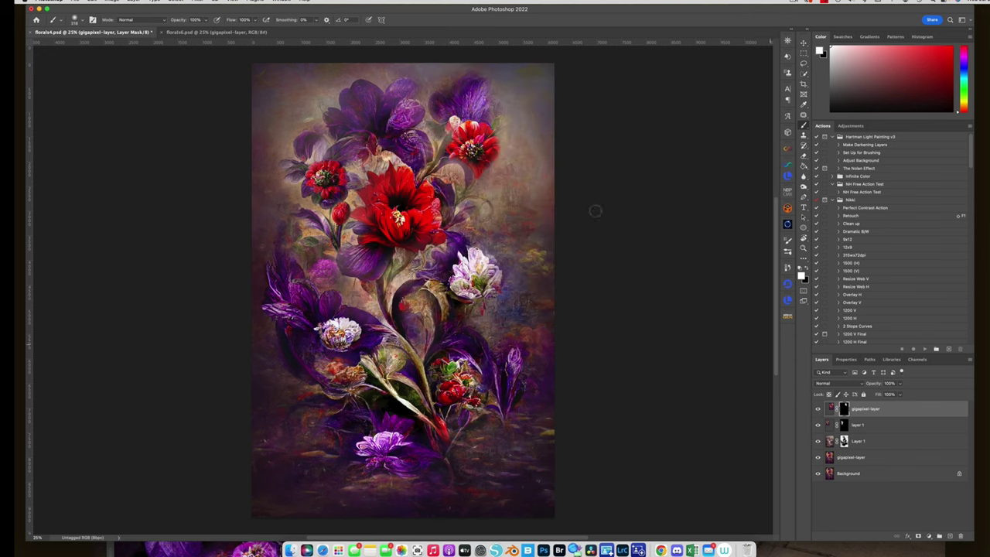
mouse_move(495, 163)
mouse_down()
mouse_move(523, 169)
mouse_move(479, 189)
mouse_move(508, 190)
mouse_move(489, 215)
mouse_move(515, 174)
mouse_up()
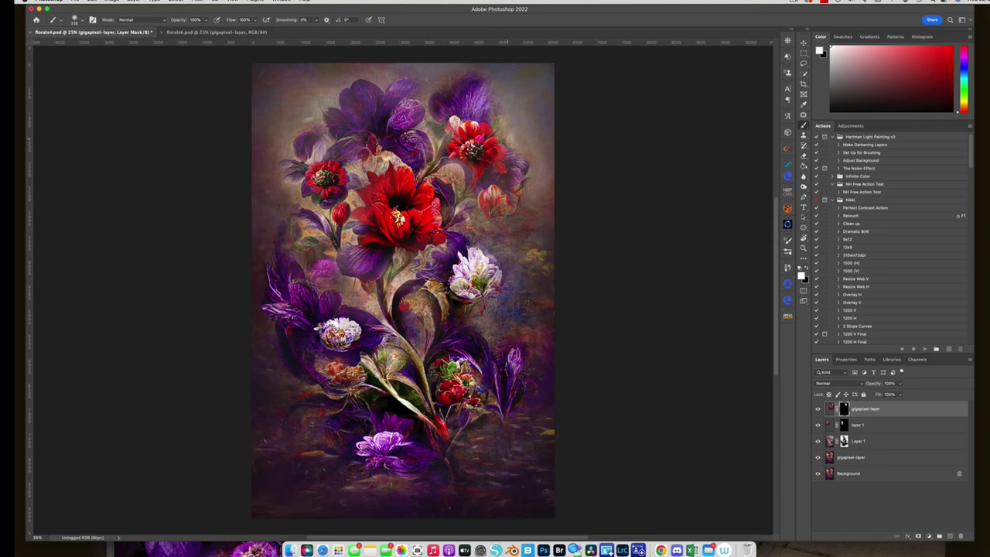
mouse_move(509, 186)
mouse_down()
mouse_move(495, 208)
mouse_move(509, 150)
mouse_move(507, 173)
mouse_move(515, 158)
mouse_move(502, 193)
mouse_move(488, 164)
mouse_up()
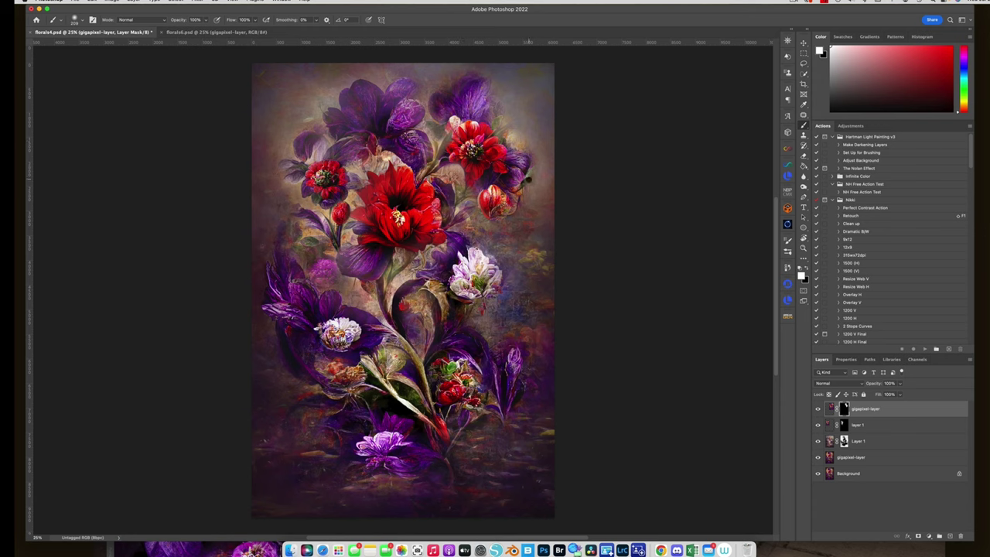
Compare the blend by toggling the top layer and its mask, then target the mask again
click(819, 409)
click(819, 408)
shift+click(844, 410)
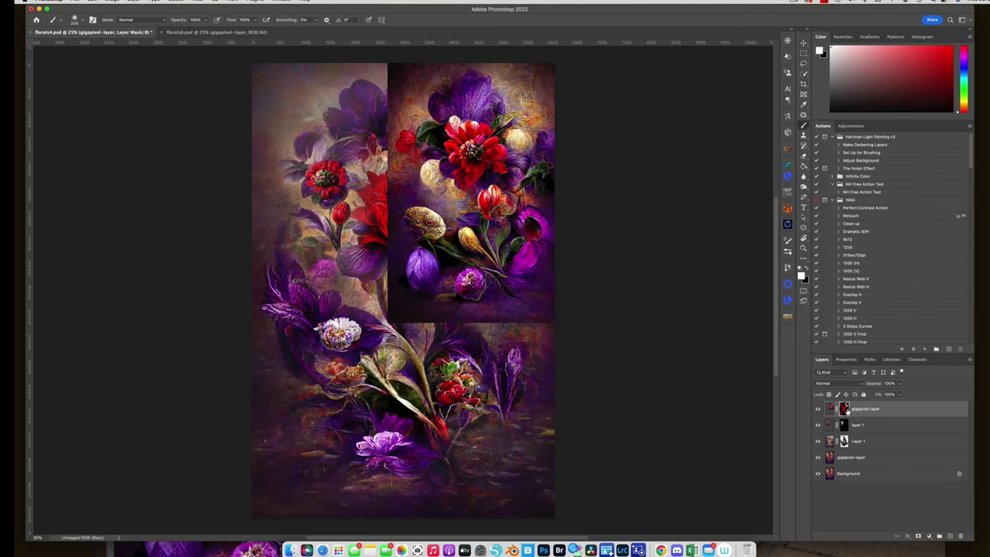
shift+click(844, 409)
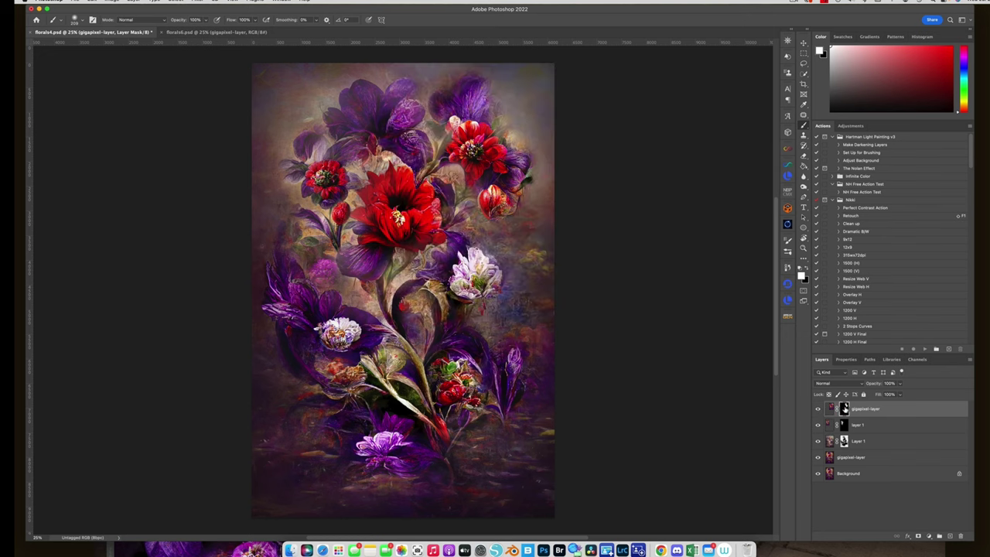
shift+click(844, 409)
shift+click(845, 409)
shift+click(844, 409)
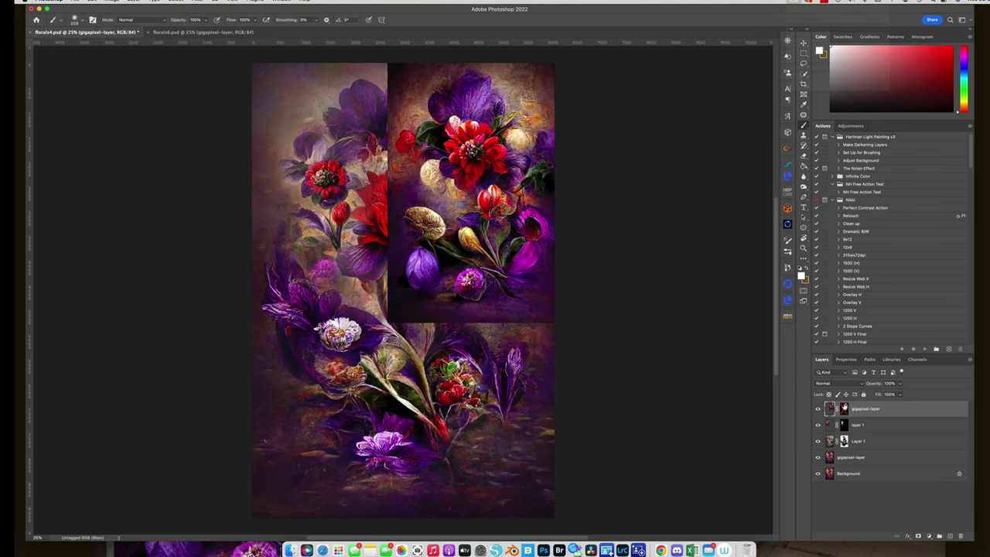
shift+click(844, 409)
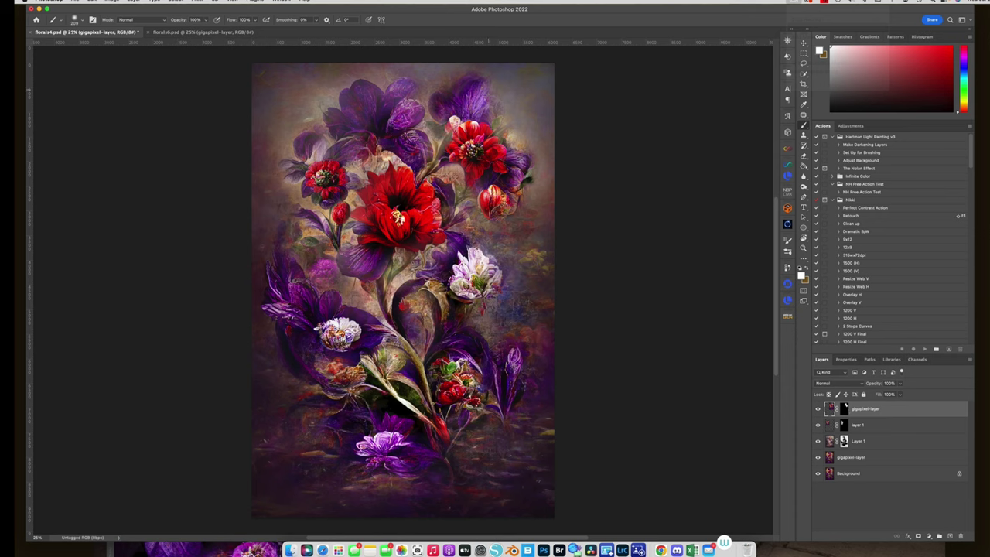
click(844, 409)
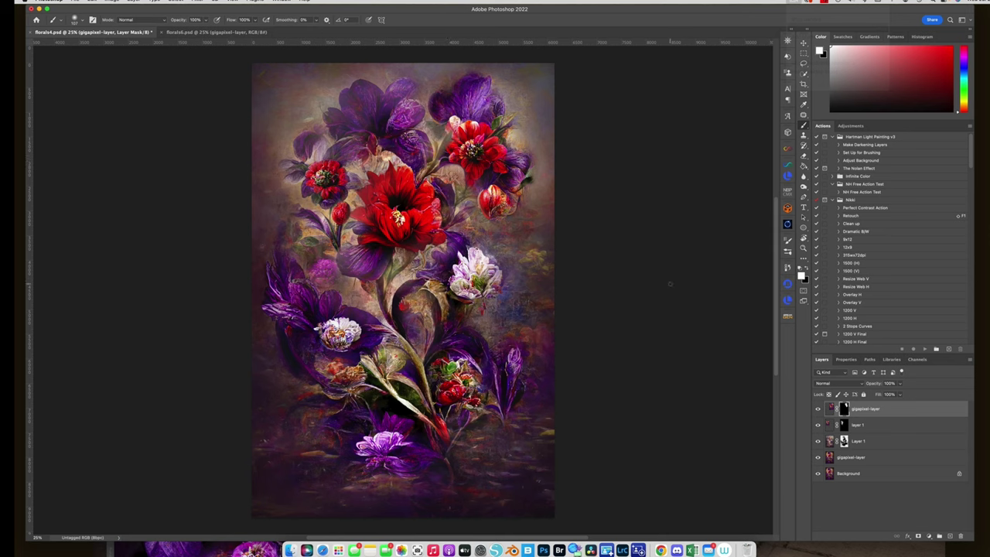
Compare both lower layers on and off, then target Layer 1's mask and swap colours
click(818, 424)
click(819, 425)
click(819, 441)
click(819, 441)
click(846, 440)
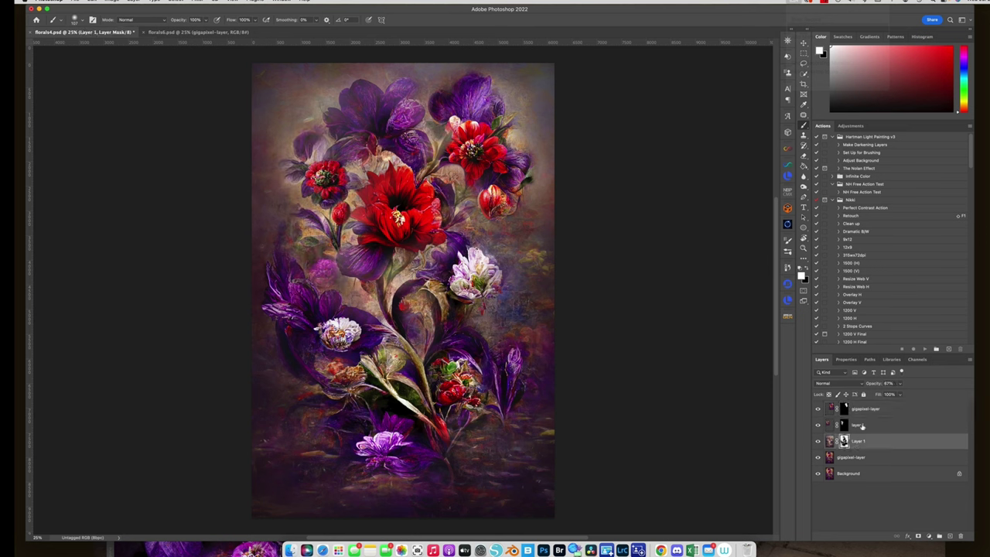
key(x)
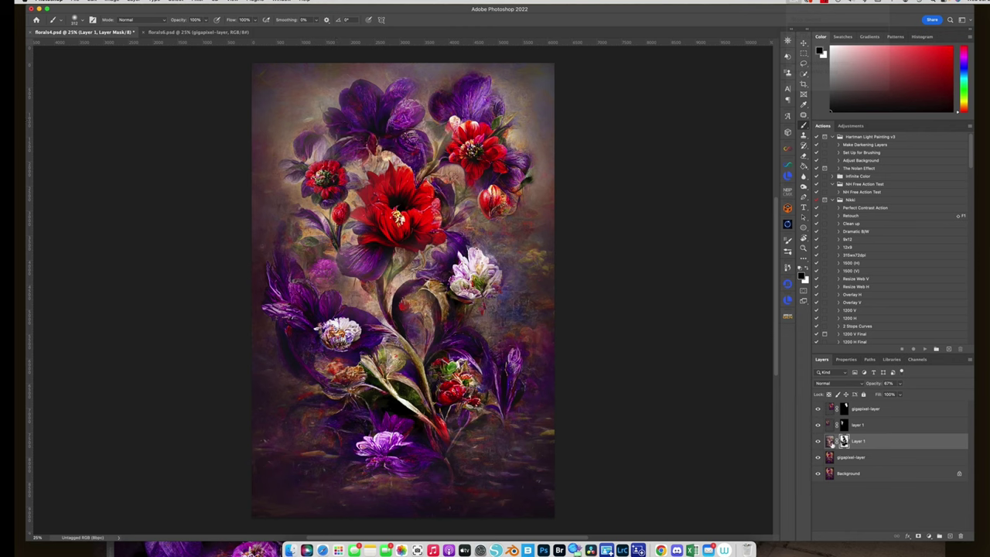
Check Layer 1 once more and flatten the image with Layer > Flatten Image
click(818, 441)
click(818, 441)
click(500, 477)
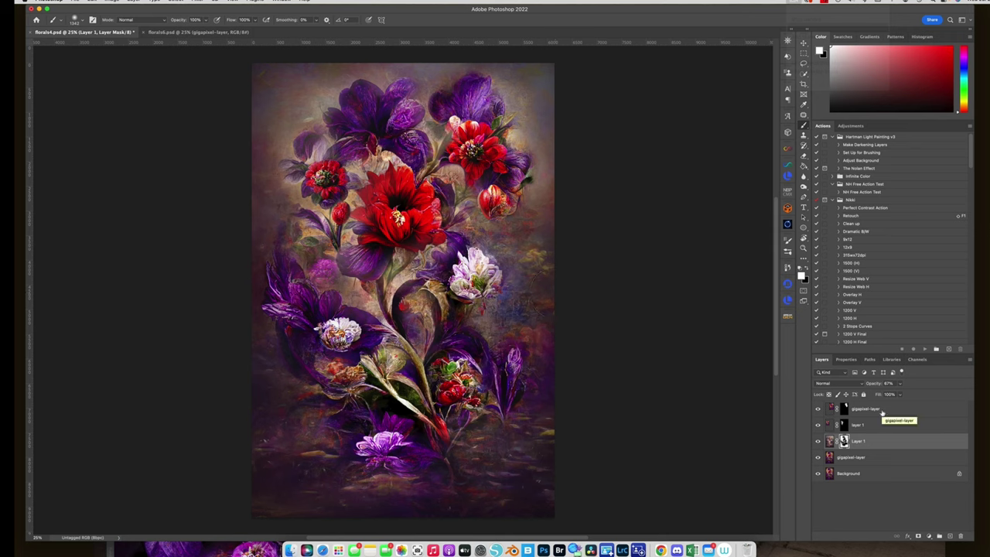
click(135, 4)
click(148, 185)
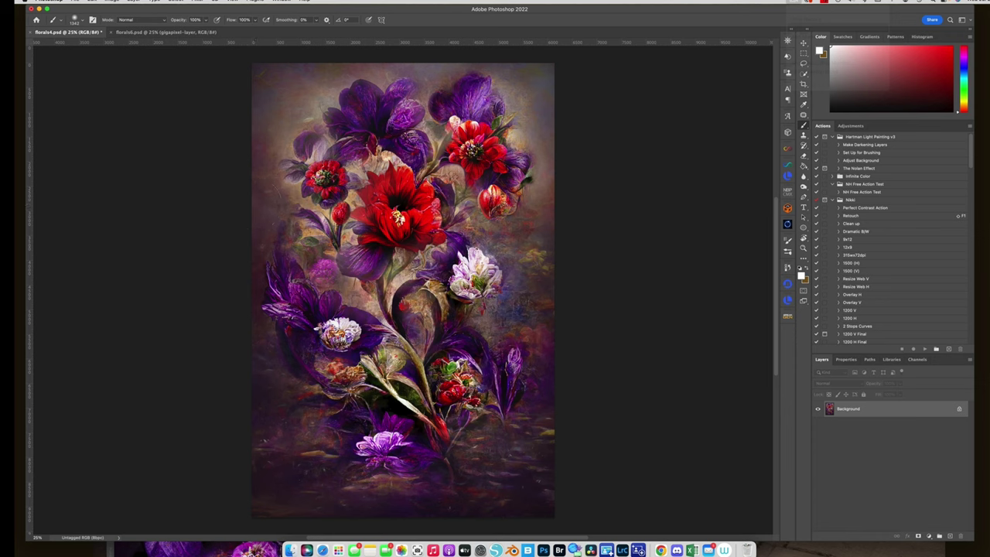
Resize the image to 300 ppi with a 9900 px height (6600 × 9900)
click(113, 1)
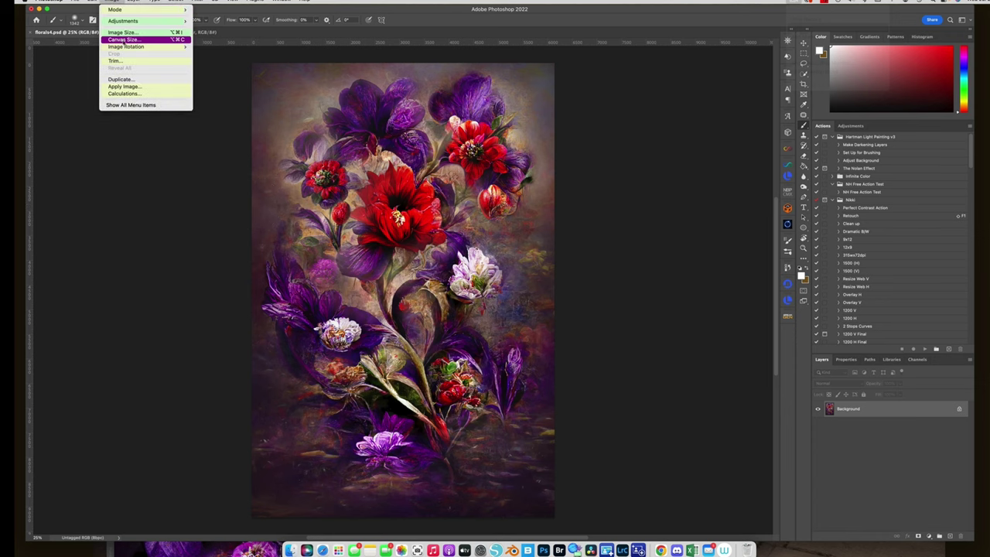
click(124, 33)
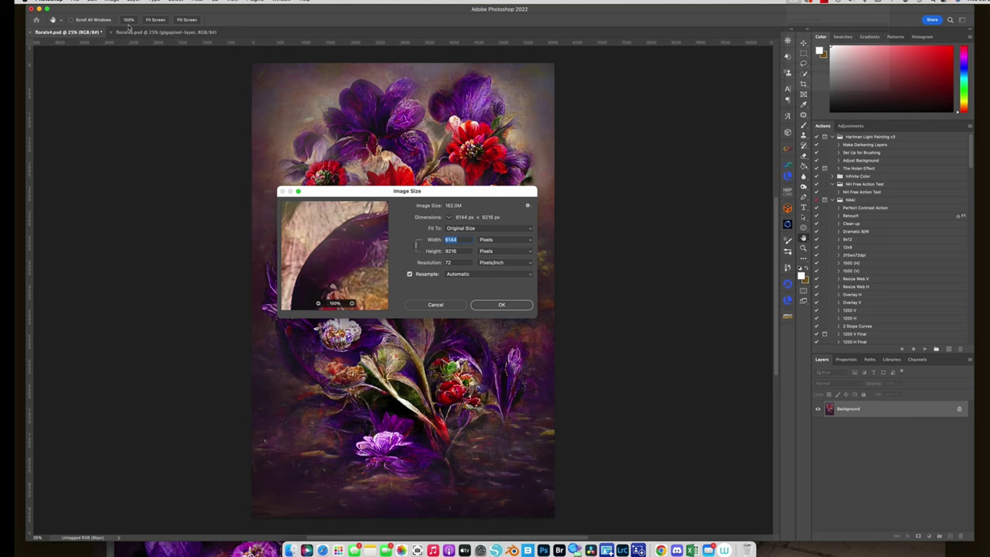
double_click(452, 263)
text(300)
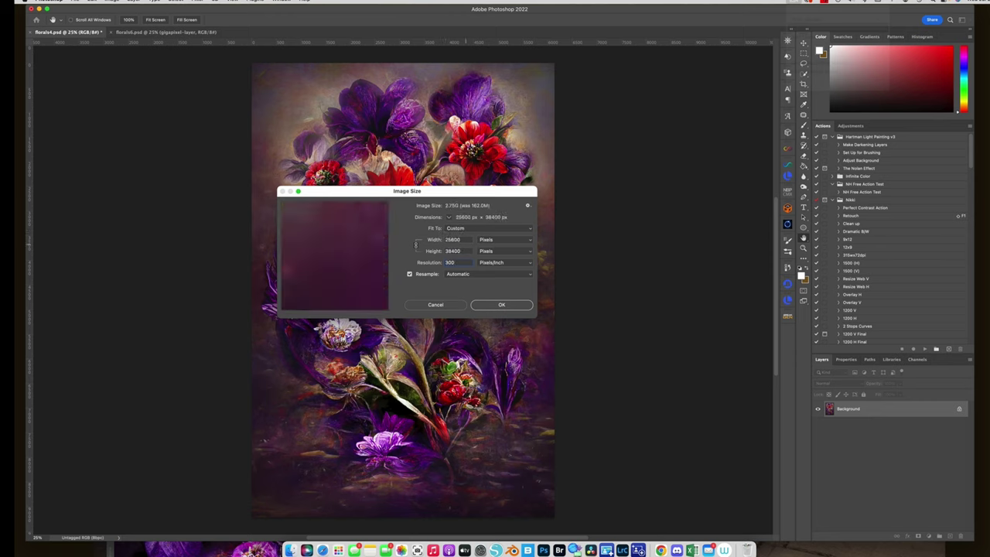
key(shift+Tab)
text(9900)
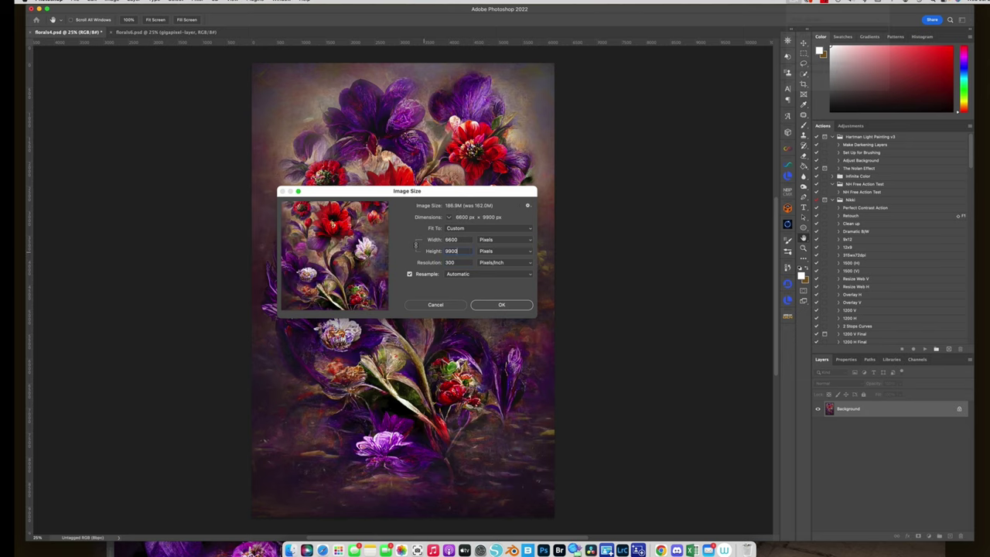
key(Return)
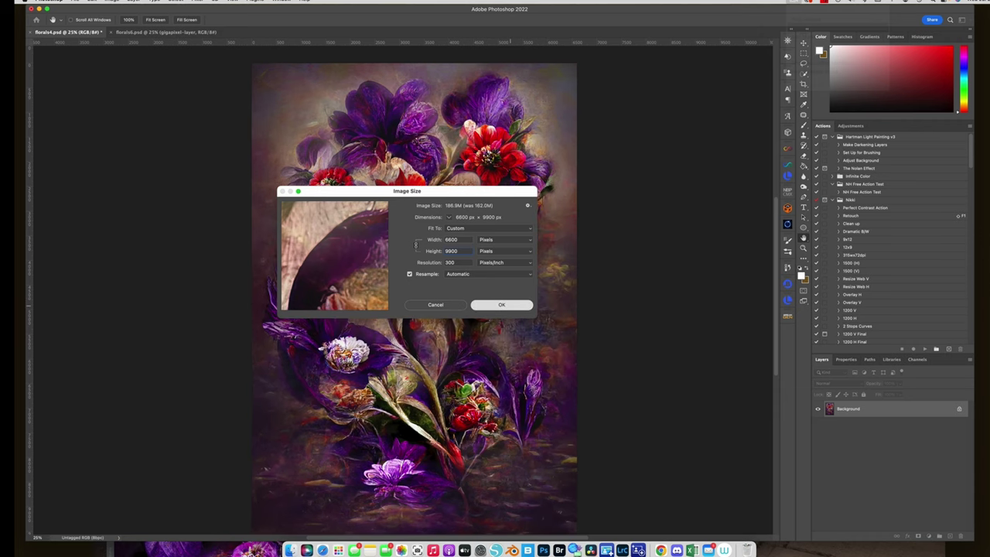
Convert the image to the Adobe RGB (1998) colour profile
click(113, 2)
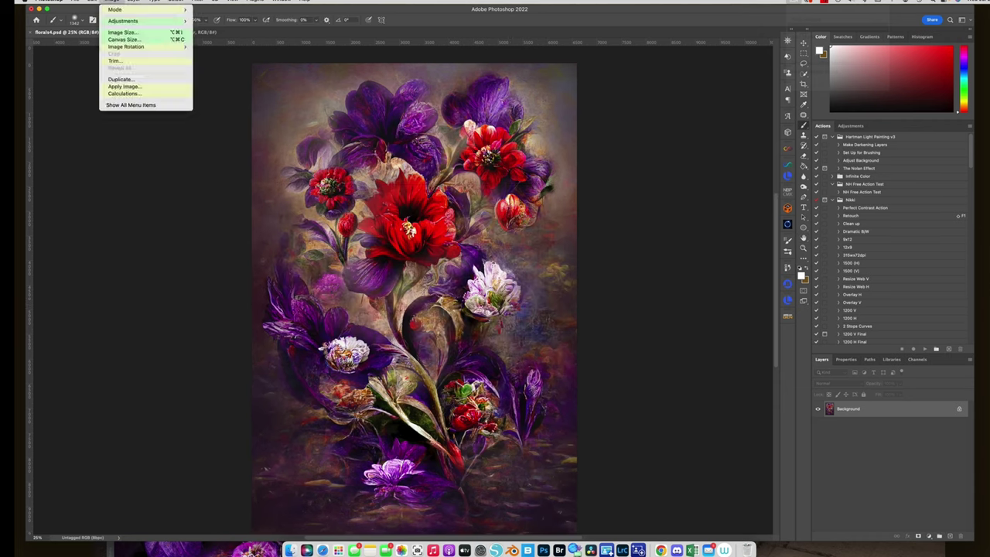
mouse_move(92, 1)
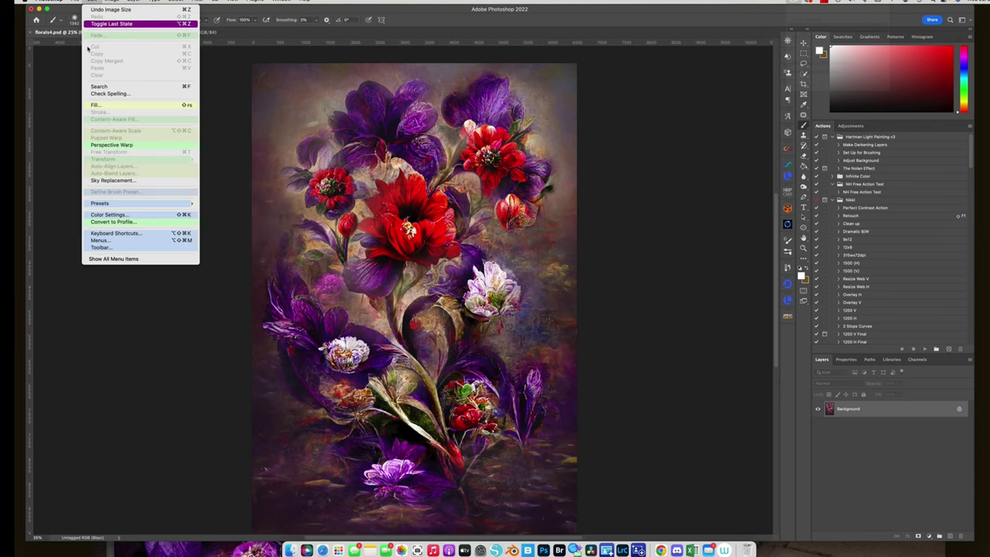
click(108, 222)
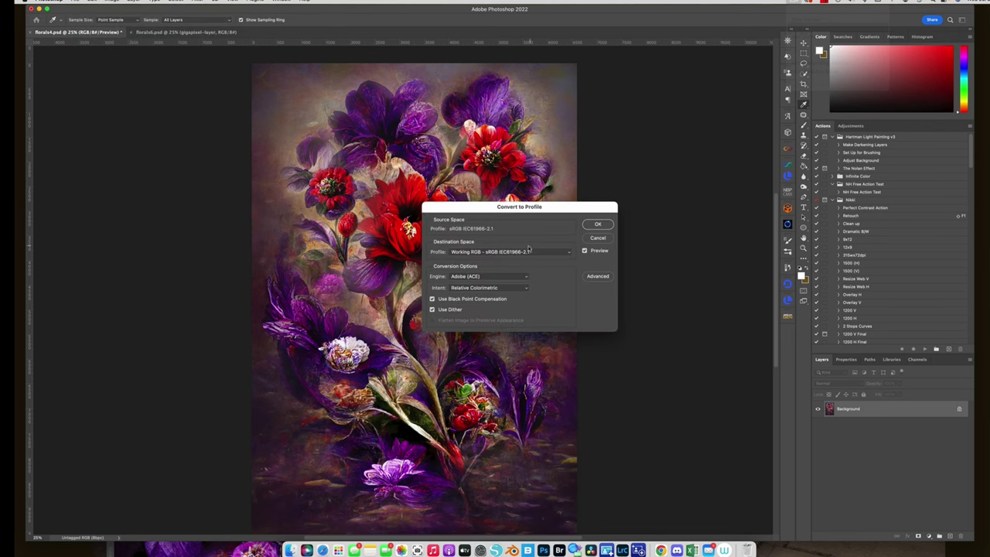
click(515, 252)
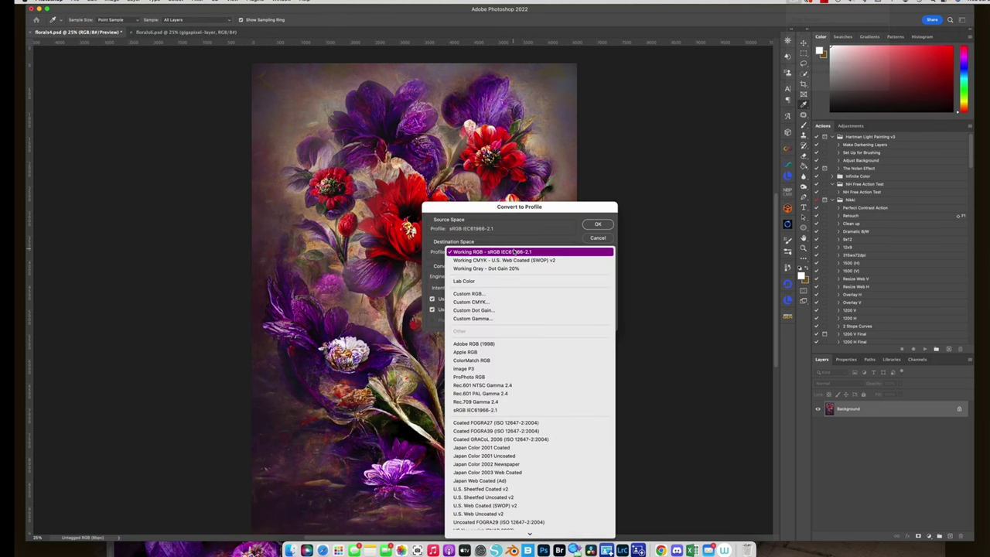
click(495, 344)
click(597, 224)
Switch the image to 16 Bits/Channel and bring up Save As
click(112, 3)
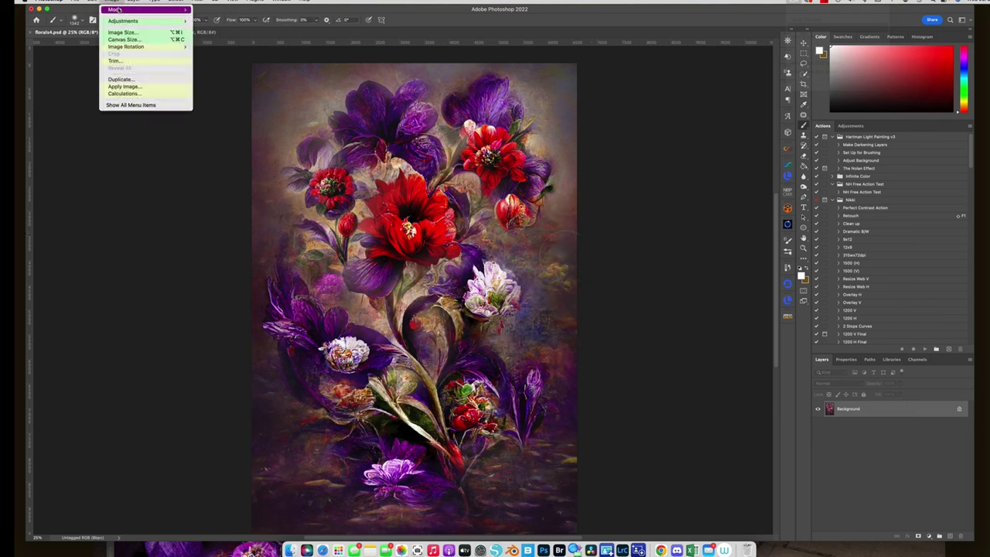
mouse_move(118, 9)
click(218, 48)
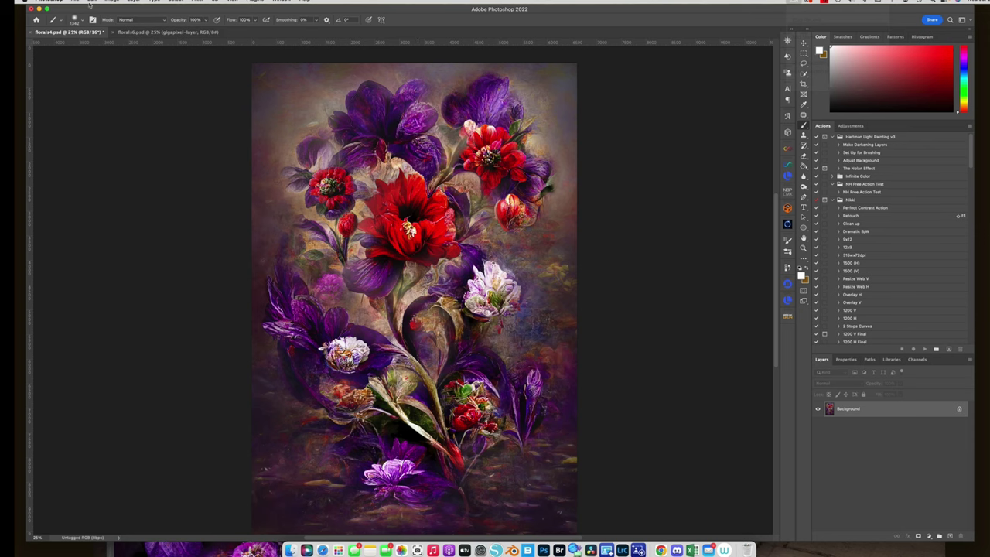
click(74, 3)
click(142, 65)
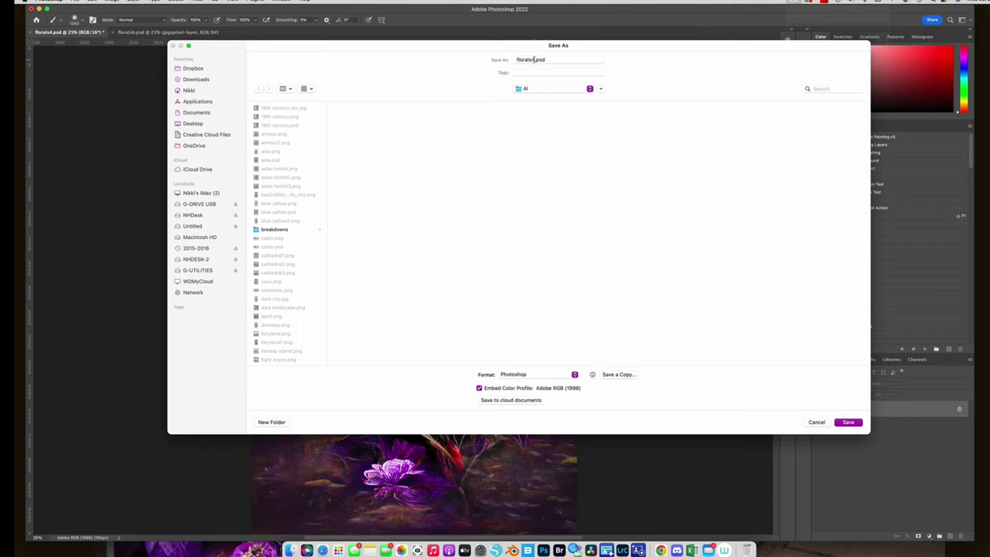
Append '-us' to the name and save the file as florals4-us.psd
click(533, 59)
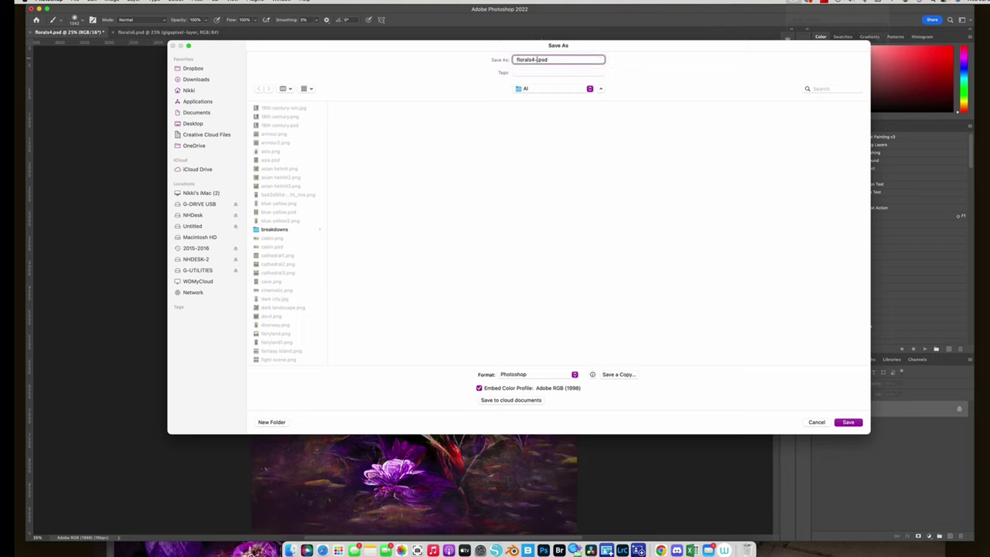
text(-us)
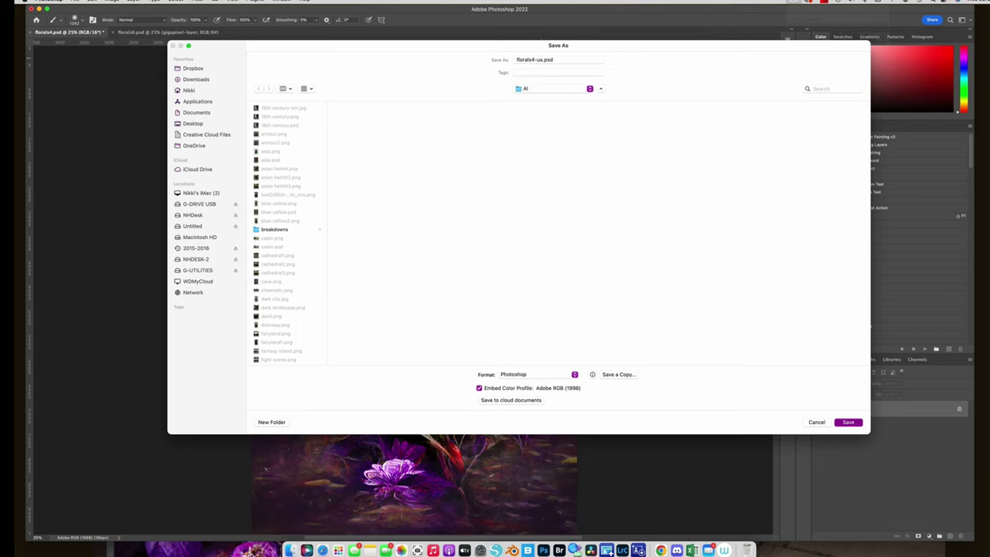
key(Return)
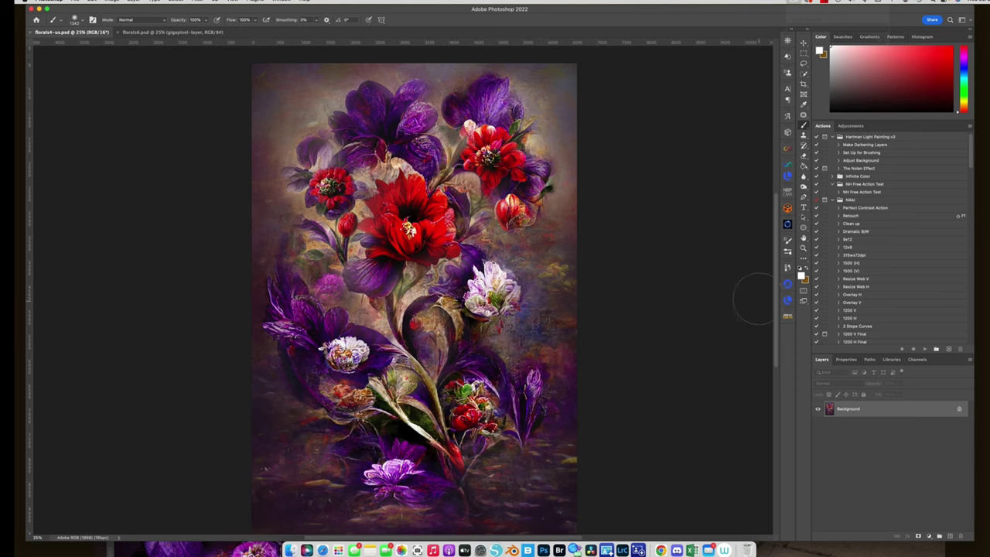
Zoom out on the floral image, then view the ZLO Alehouse17.jpg and ZLO Bliss 6.jpg textures
click(75, 2)
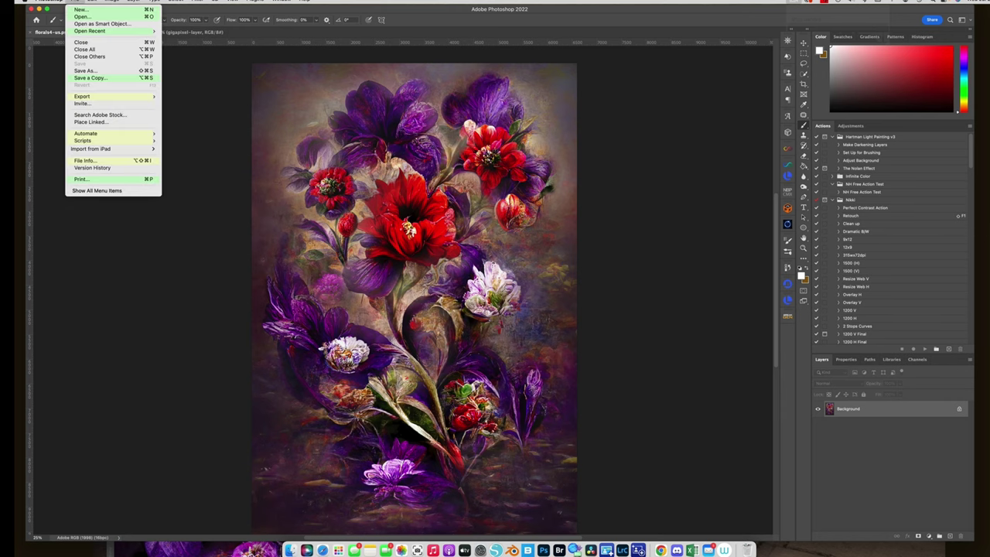
key(Escape)
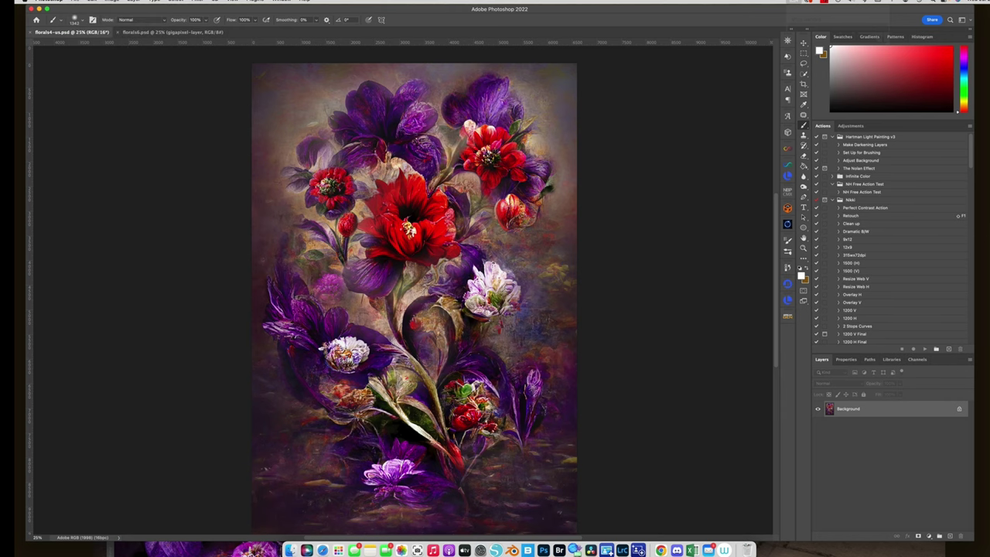
key(super+minus)
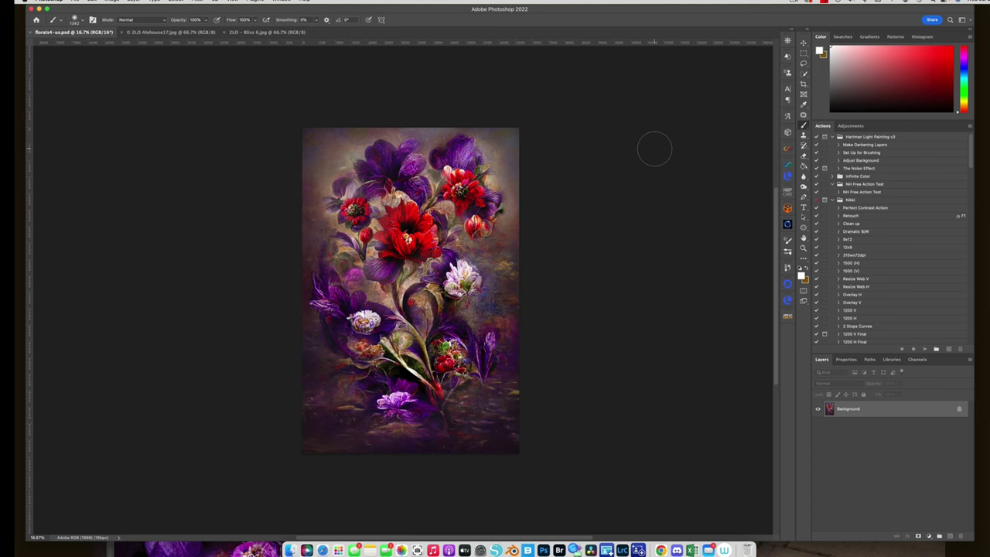
click(149, 32)
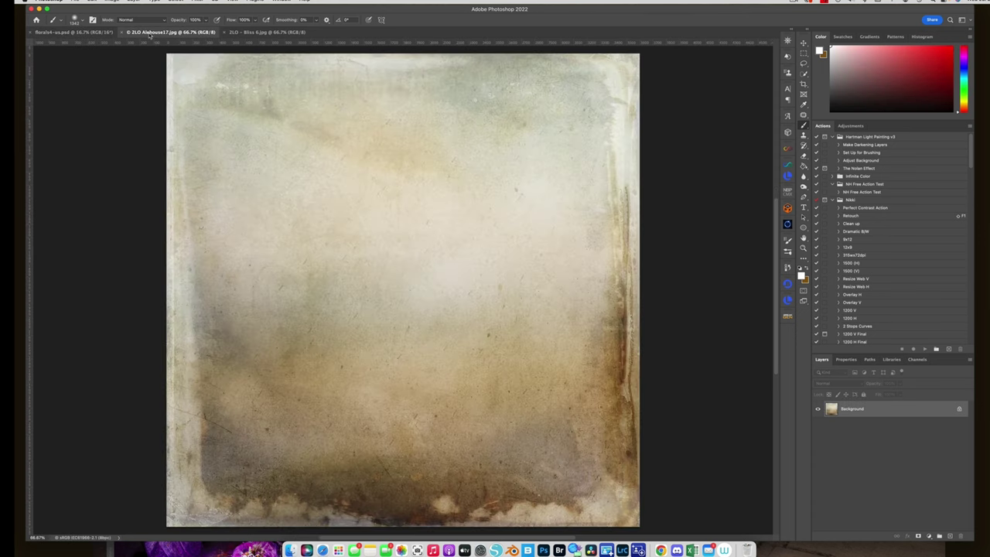
click(248, 32)
Copy the Alehouse17 paper texture into the floral document with the Move tool
click(179, 32)
click(93, 32)
click(133, 33)
click(803, 43)
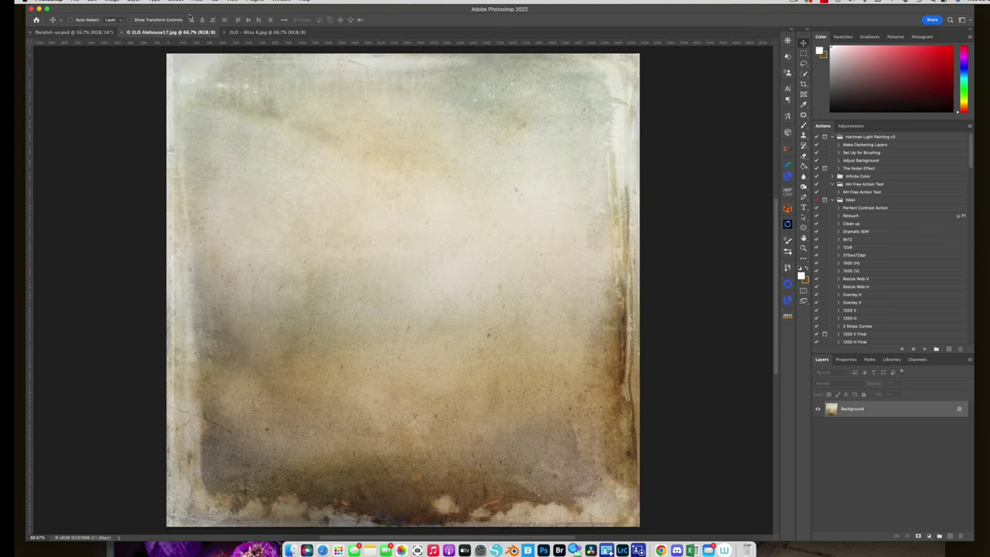
drag(168, 34, 276, 141)
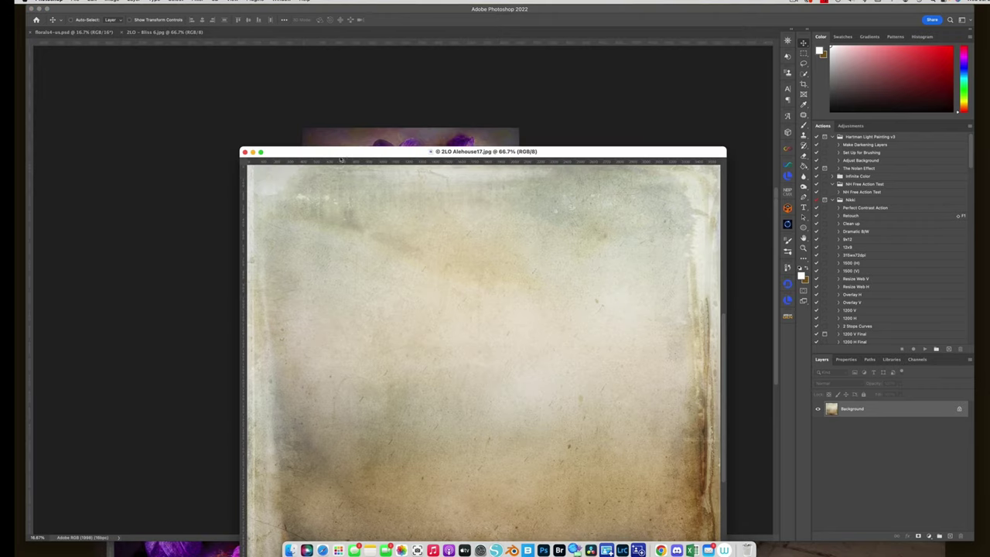
drag(338, 151, 573, 131)
drag(564, 264, 520, 453)
Fit the texture layer to the canvas and lower its opacity to 33%
key(super+t)
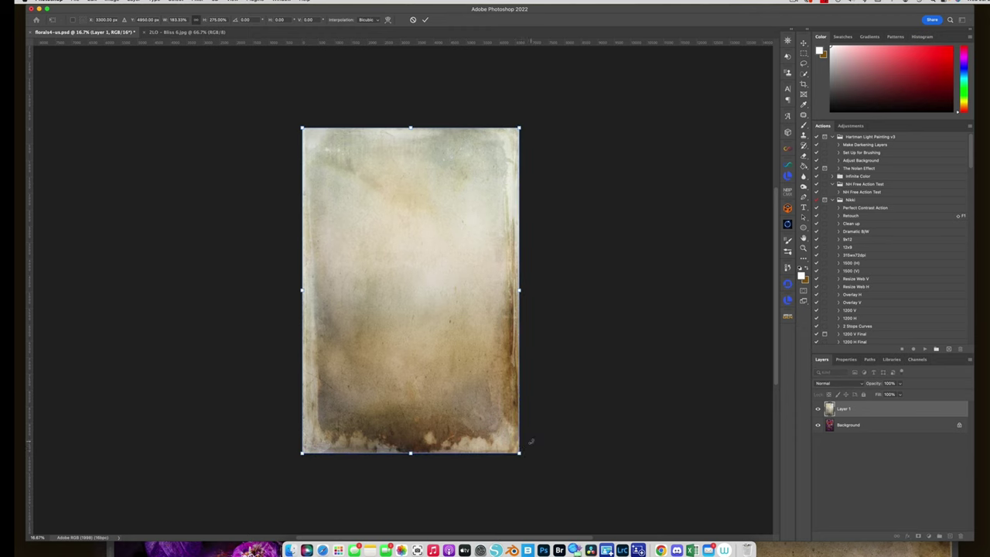
key(Return)
drag(898, 386, 882, 394)
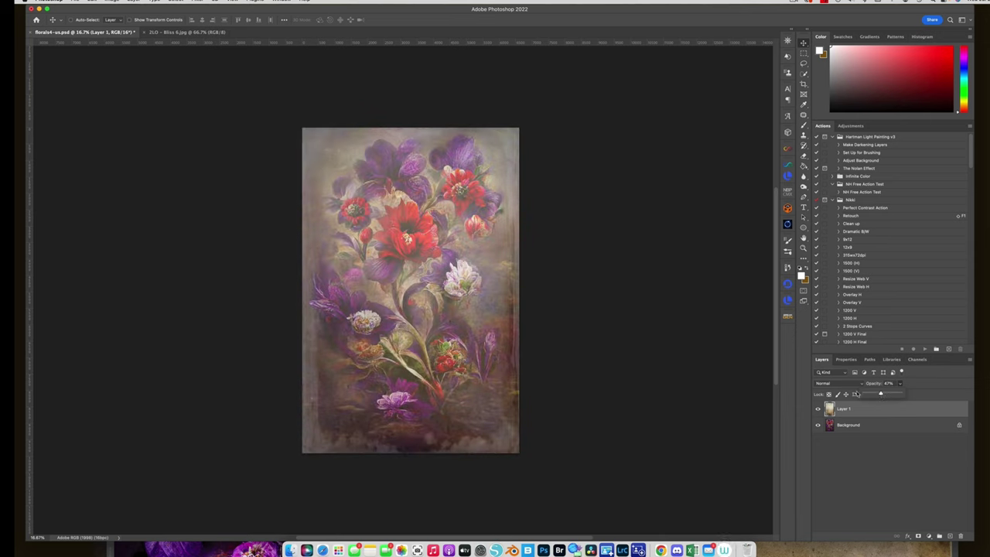
drag(874, 395, 877, 395)
click(819, 409)
click(819, 409)
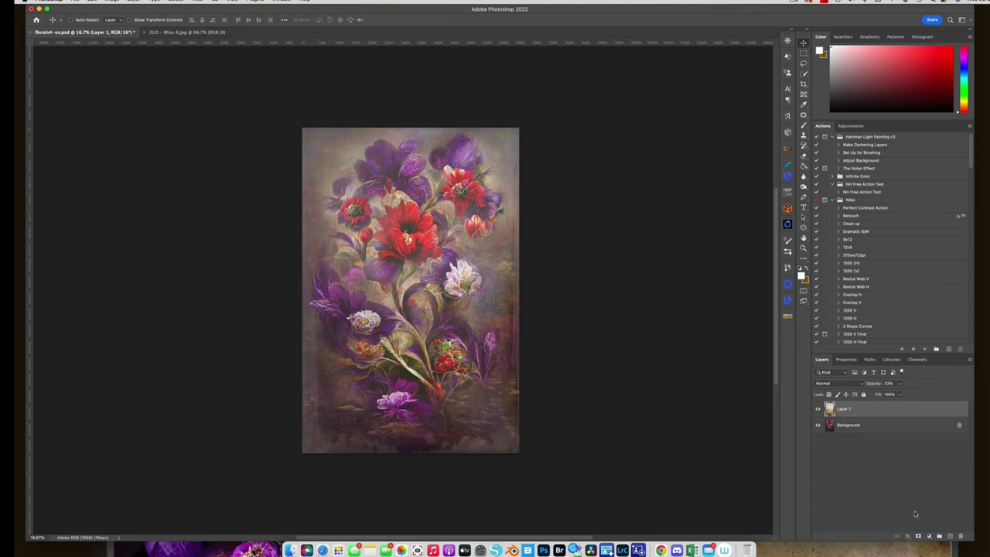
Black-mask Layer 1, brush the texture back near the top, lower it to 28%, view Bliss 6
alt+click(918, 536)
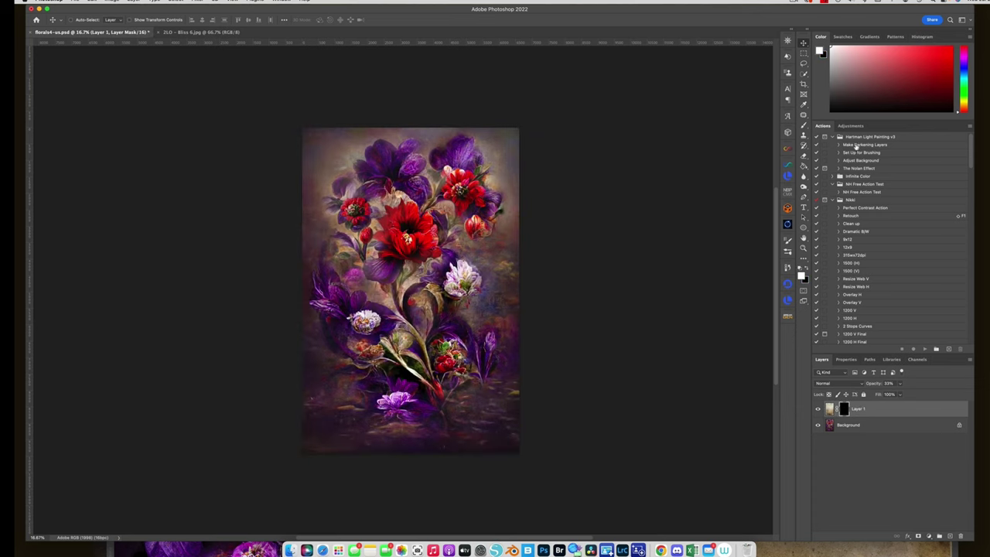
key(b)
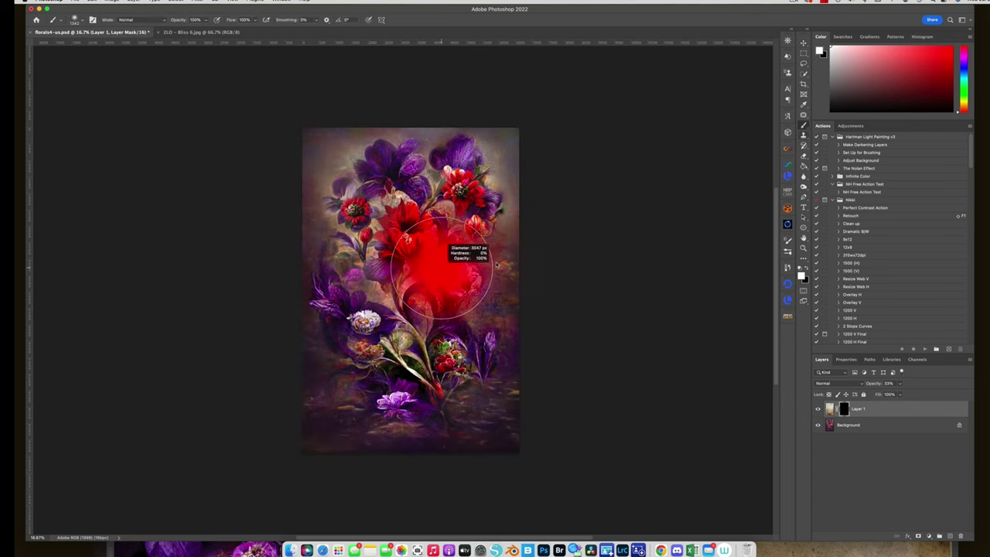
mouse_move(344, 105)
mouse_down()
mouse_move(348, 151)
mouse_move(369, 139)
mouse_move(493, 143)
mouse_move(489, 243)
mouse_move(520, 296)
mouse_move(502, 354)
mouse_move(505, 402)
mouse_move(477, 437)
mouse_move(426, 451)
mouse_move(328, 434)
mouse_move(298, 313)
mouse_move(316, 197)
mouse_move(334, 360)
mouse_move(346, 387)
mouse_move(369, 424)
mouse_move(434, 422)
mouse_move(496, 352)
mouse_move(493, 251)
mouse_move(514, 151)
mouse_move(471, 133)
mouse_move(328, 151)
mouse_move(325, 161)
mouse_move(334, 228)
mouse_move(322, 362)
mouse_move(357, 418)
mouse_move(416, 439)
mouse_move(473, 425)
mouse_move(500, 400)
mouse_move(515, 138)
mouse_move(489, 128)
mouse_move(353, 126)
mouse_move(296, 141)
mouse_move(347, 117)
mouse_move(299, 239)
mouse_move(325, 399)
mouse_move(352, 438)
mouse_move(506, 423)
mouse_move(530, 325)
mouse_move(508, 236)
mouse_move(457, 158)
mouse_move(449, 294)
mouse_move(421, 340)
mouse_move(373, 340)
mouse_move(409, 453)
mouse_up()
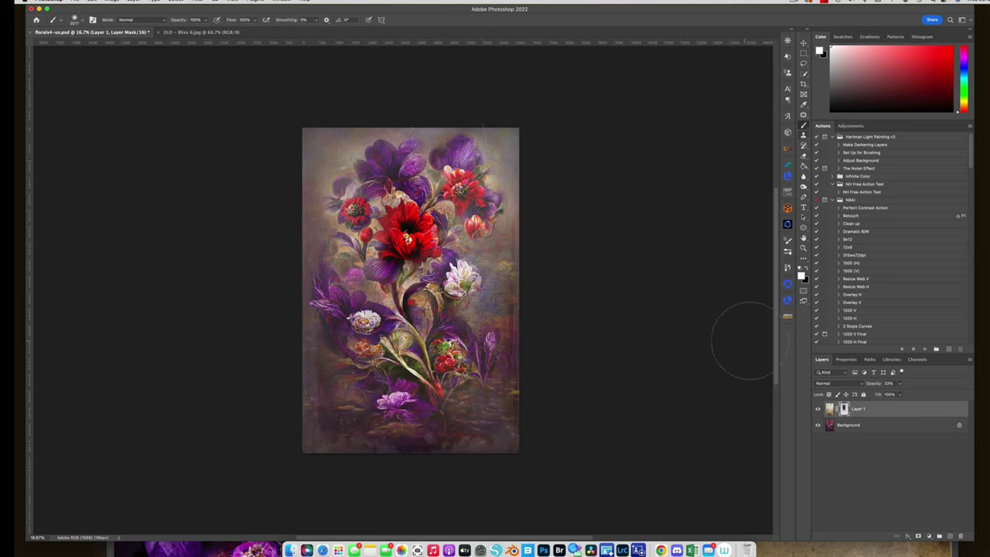
click(901, 394)
click(220, 32)
Copy the Bliss 6 texture into the floral document as Layer 2
drag(220, 32, 240, 122)
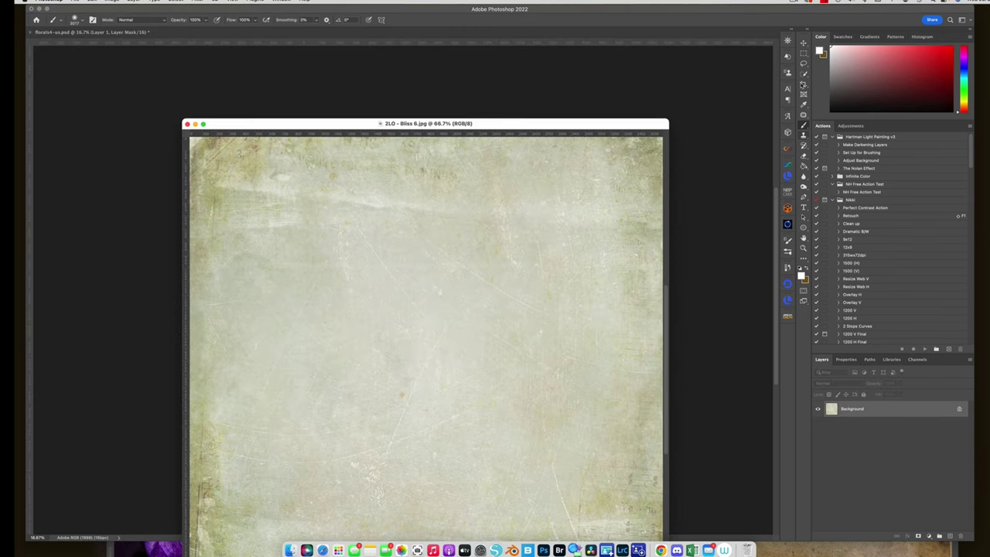
click(805, 44)
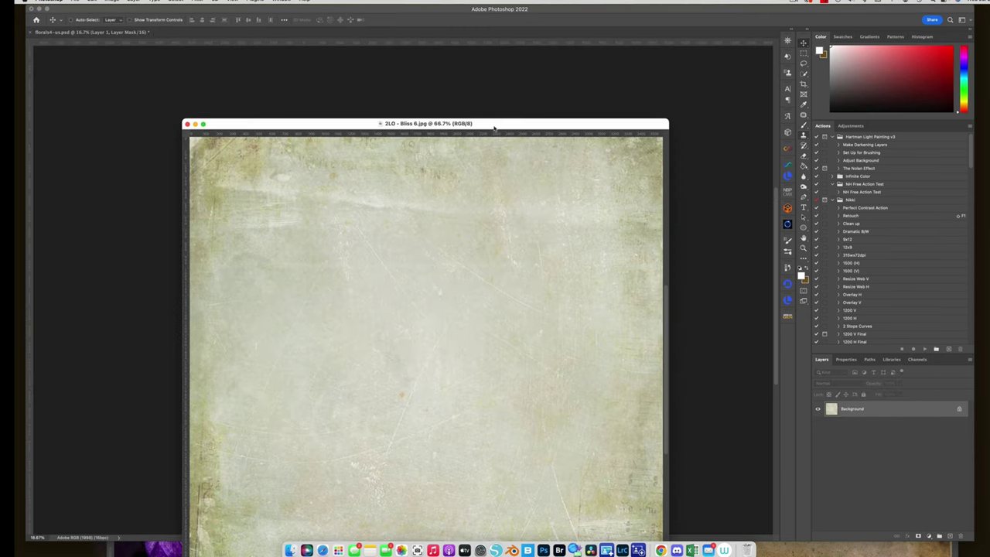
drag(493, 126, 646, 124)
drag(464, 124, 523, 122)
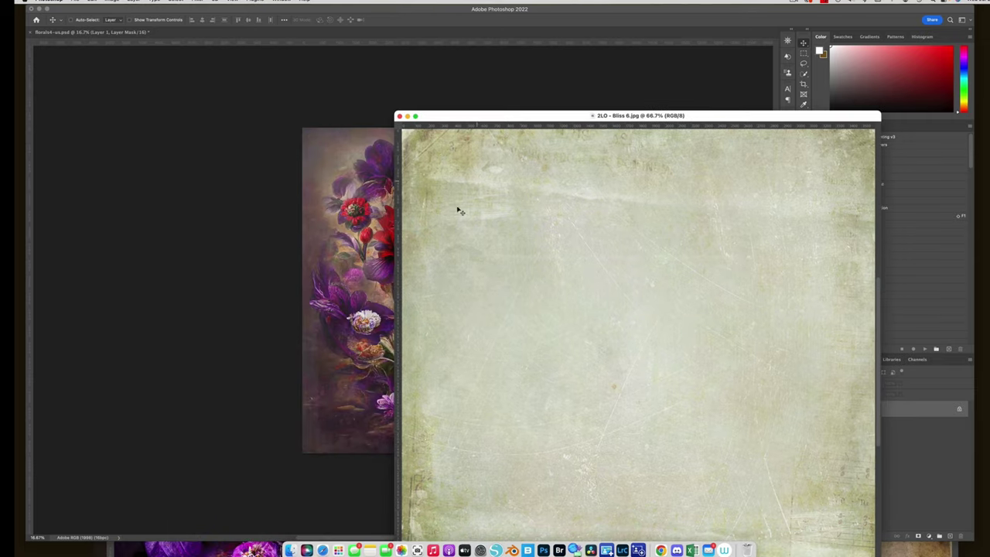
drag(588, 310, 431, 243)
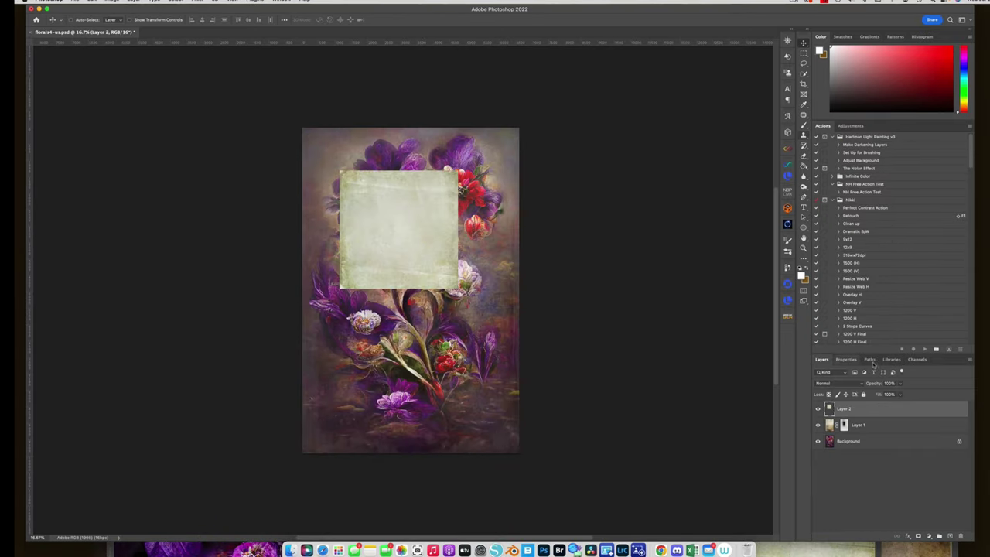
Add a Curves layer darkening the RGB midtones and raising the Red curve for a tan tint
click(930, 536)
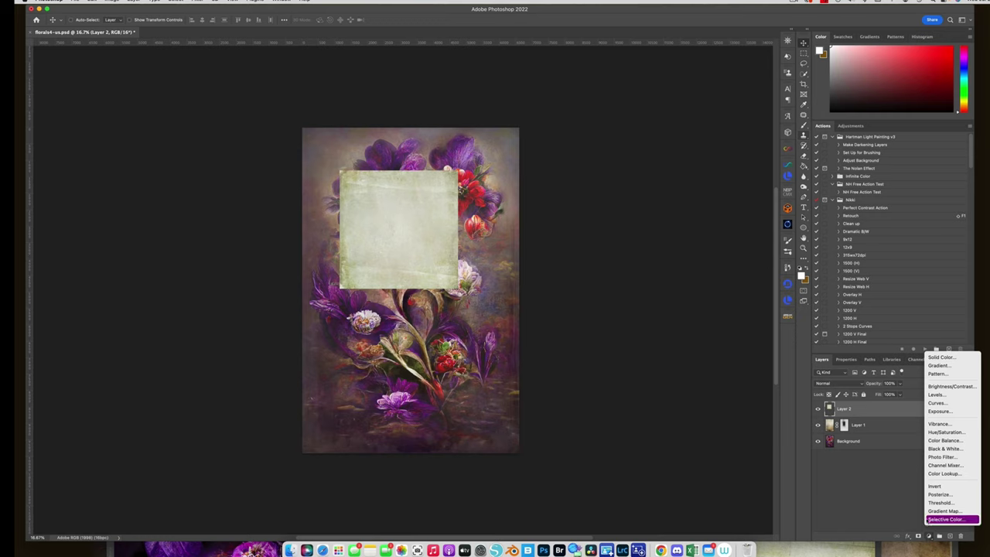
click(945, 403)
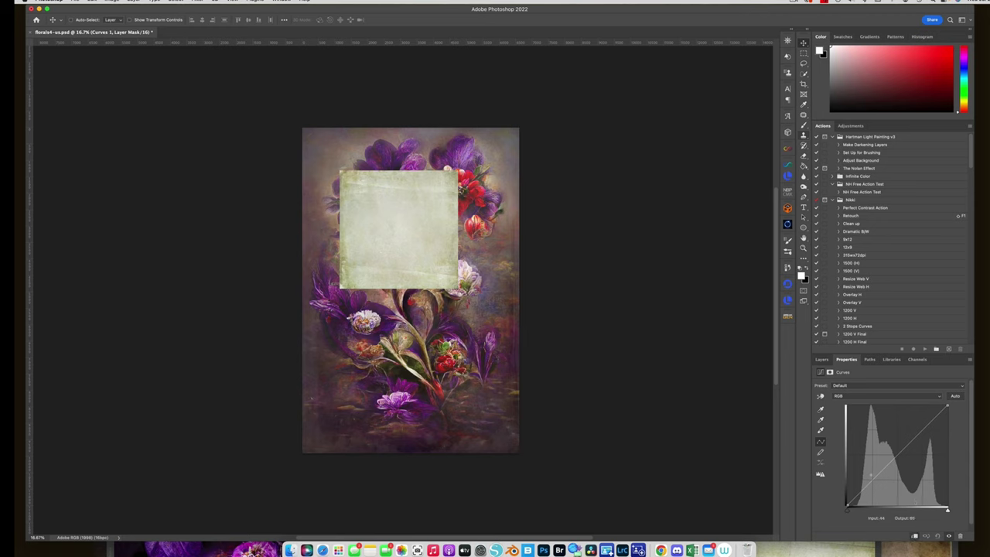
drag(871, 474, 890, 493)
click(855, 395)
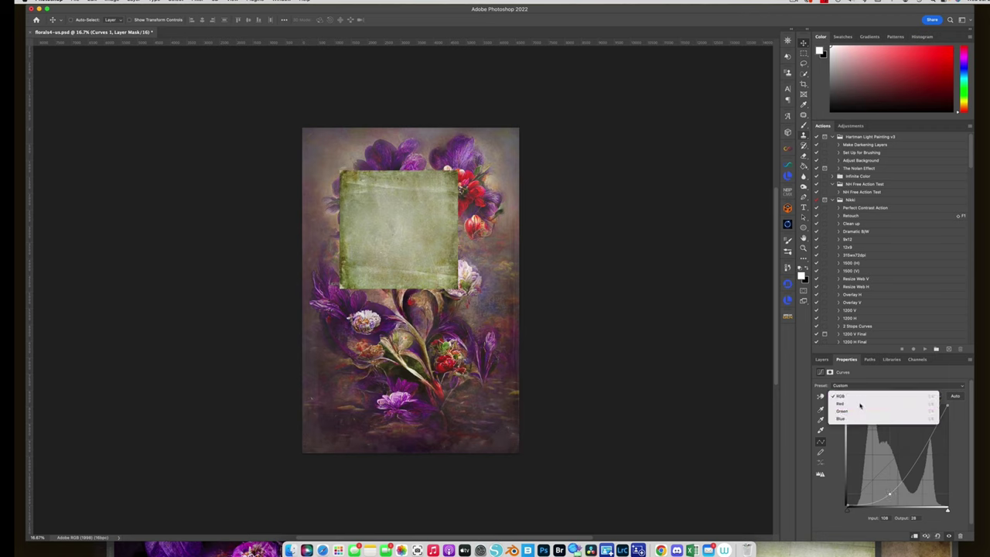
click(851, 404)
drag(877, 477, 875, 460)
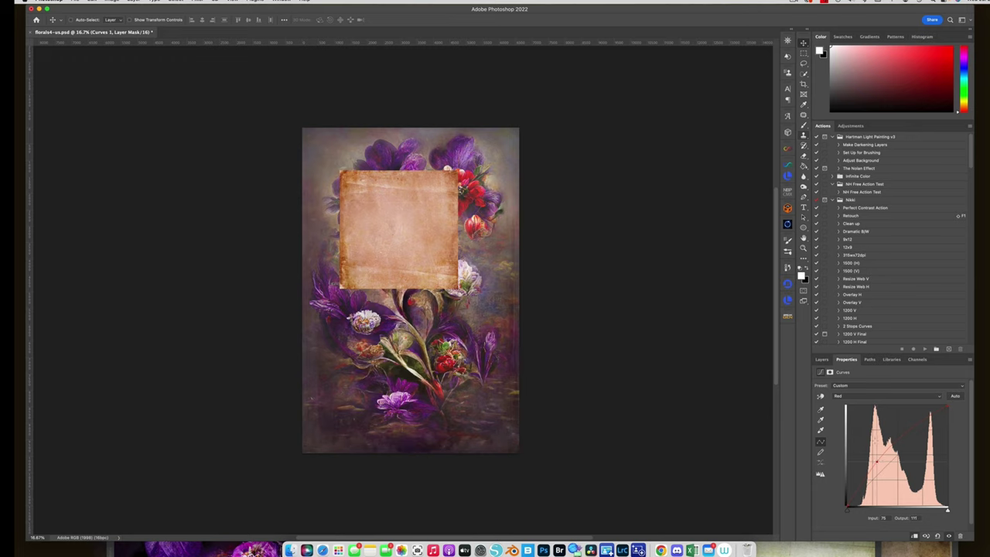
Merge Curves 1 down into Layer 2
click(822, 359)
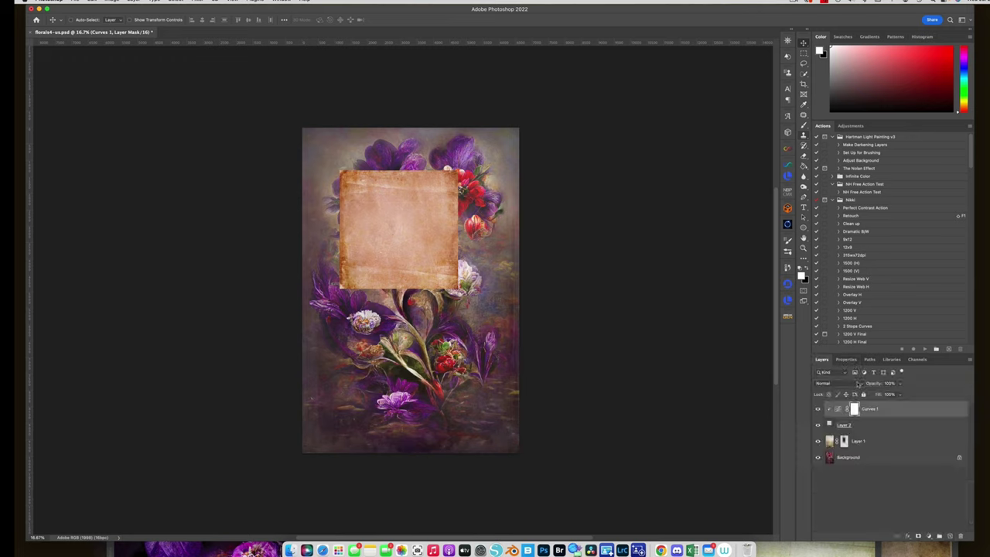
shift+click(887, 425)
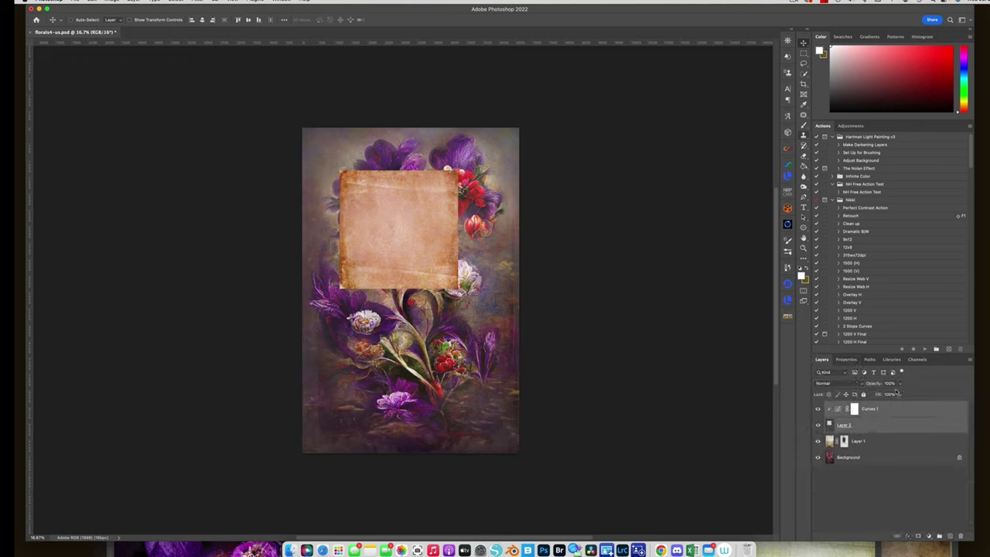
right_click(878, 411)
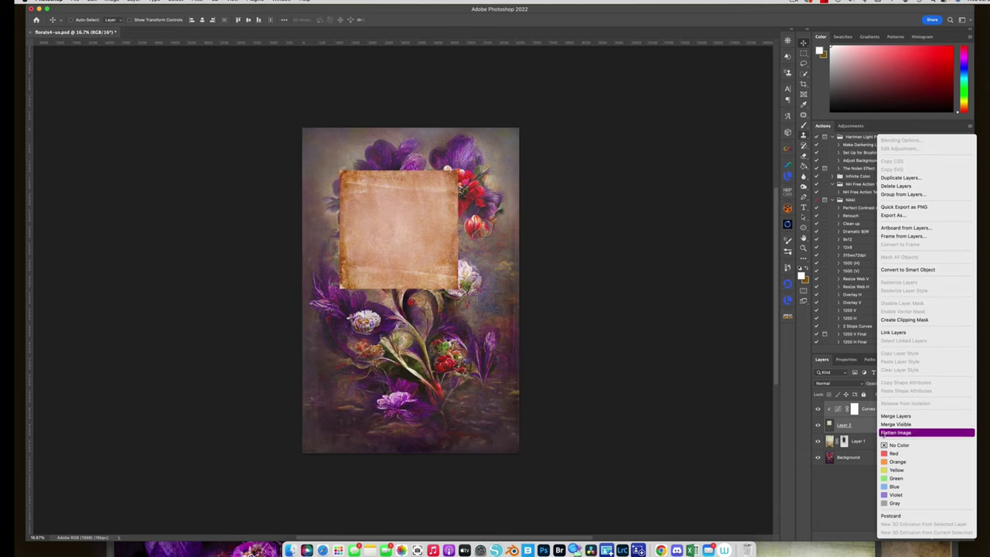
click(889, 417)
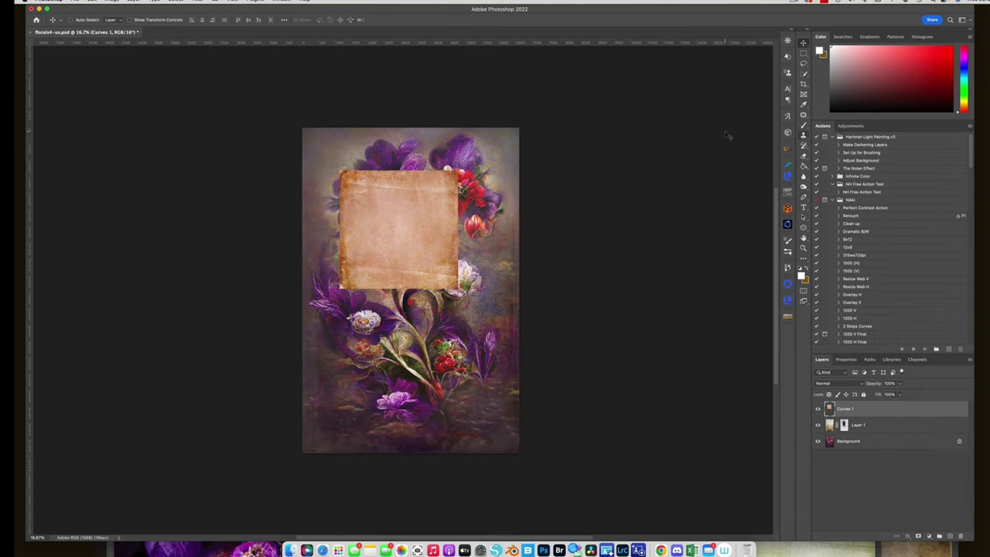
Scale the tan paper layer to cover the whole canvas
key(super+t)
drag(365, 208, 326, 165)
drag(420, 246, 520, 452)
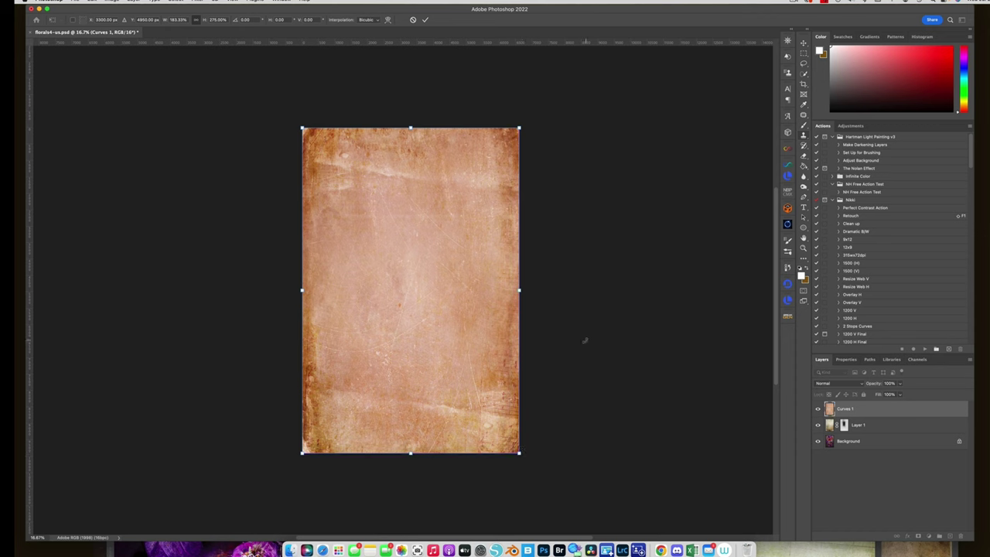
key(Return)
Set the paper to Soft Light, black-mask it, and brush the tint back around the edges
click(840, 383)
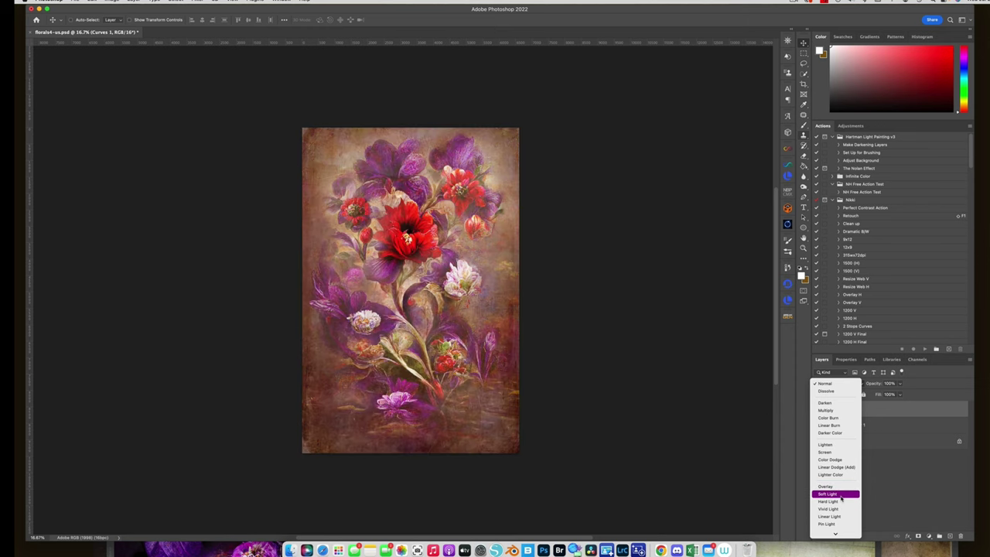
click(828, 493)
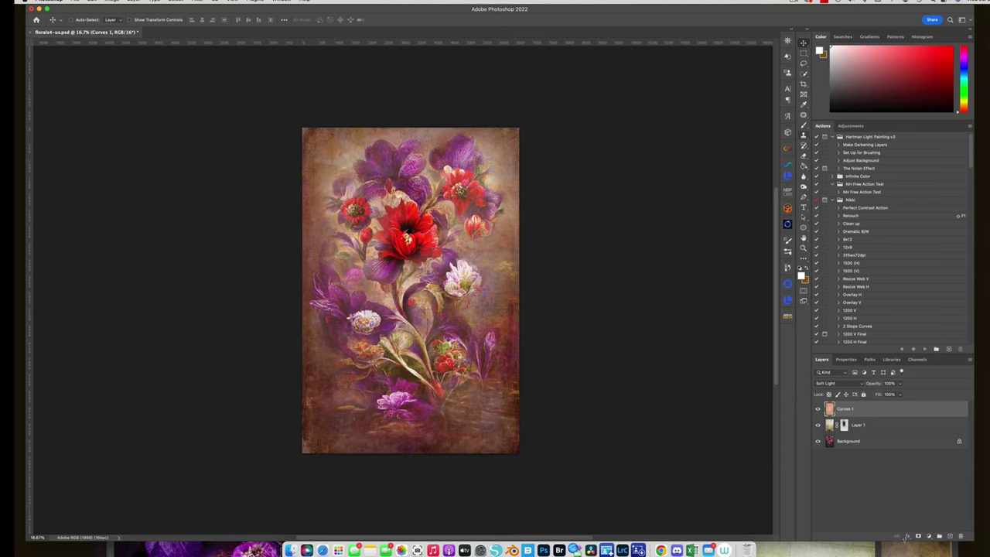
alt+click(929, 535)
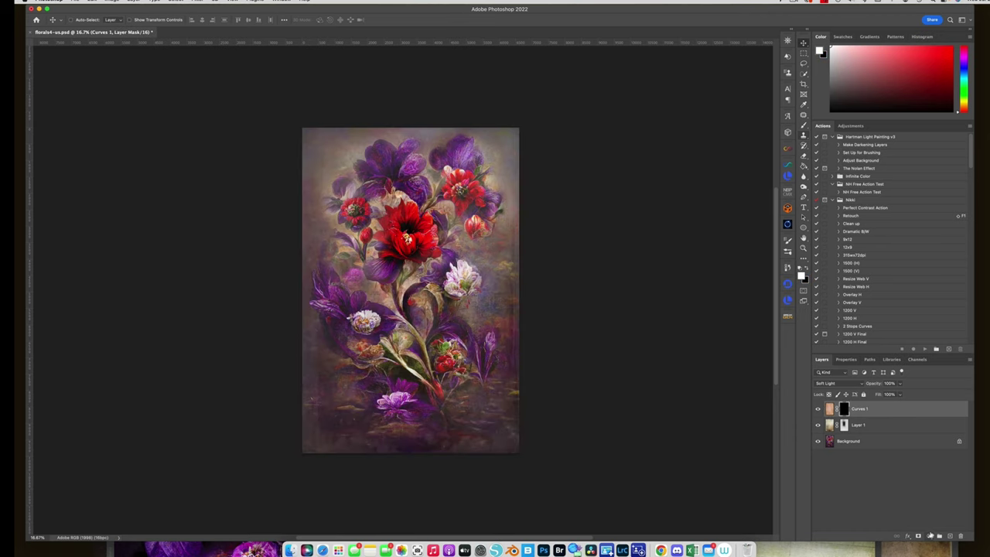
click(803, 126)
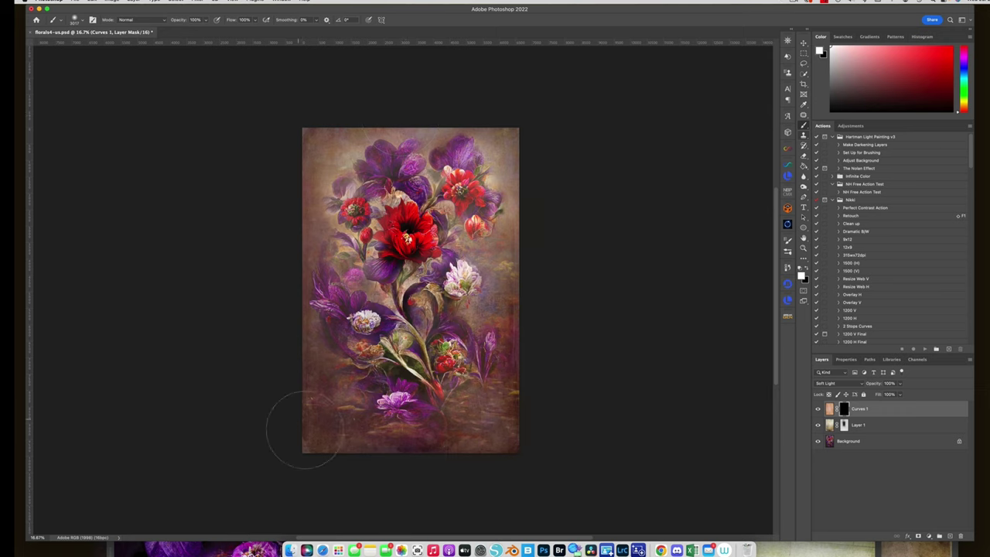
mouse_move(280, 286)
mouse_down()
mouse_move(345, 110)
mouse_move(445, 116)
mouse_move(515, 143)
mouse_move(517, 154)
mouse_up()
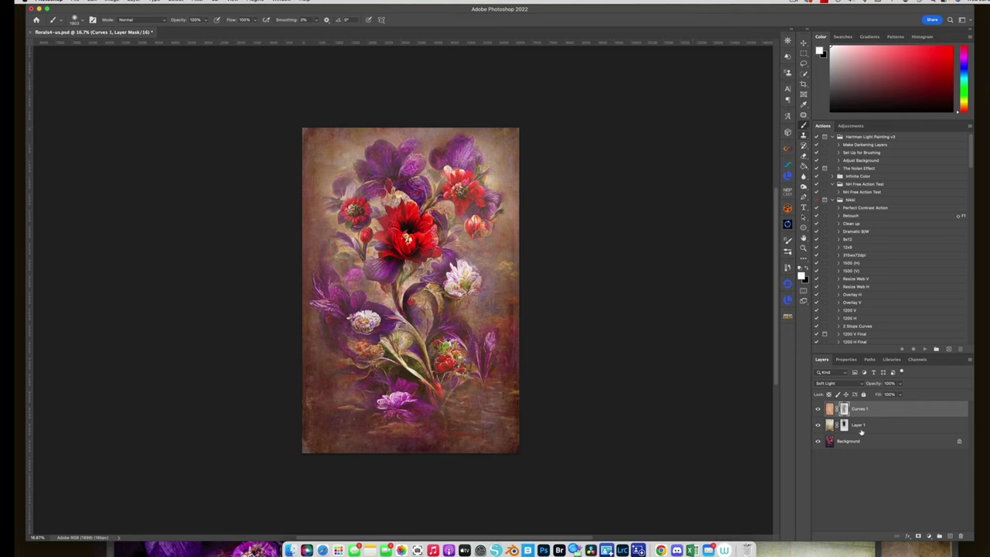
Add a Curves 2 adjustment that pulls the shadows down to darken the image
click(929, 537)
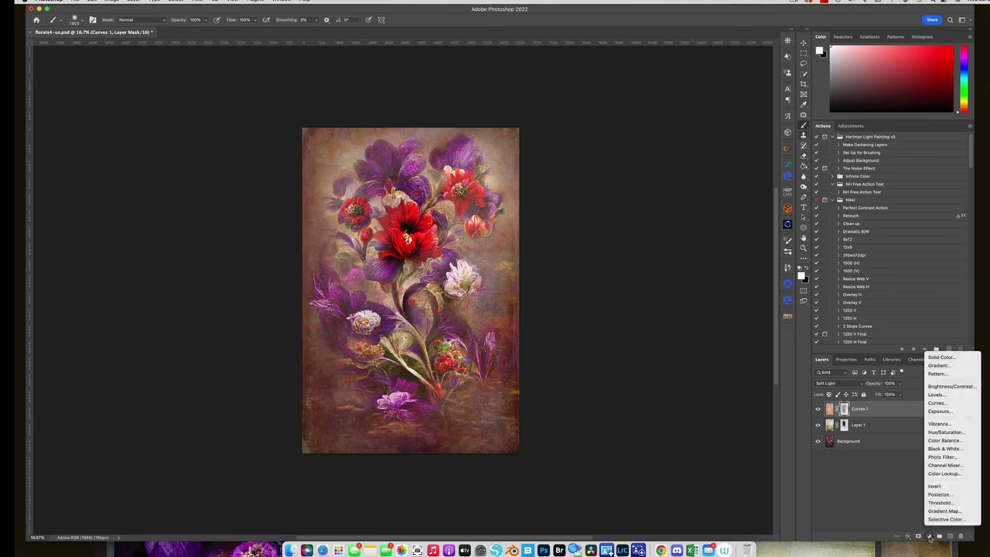
click(940, 404)
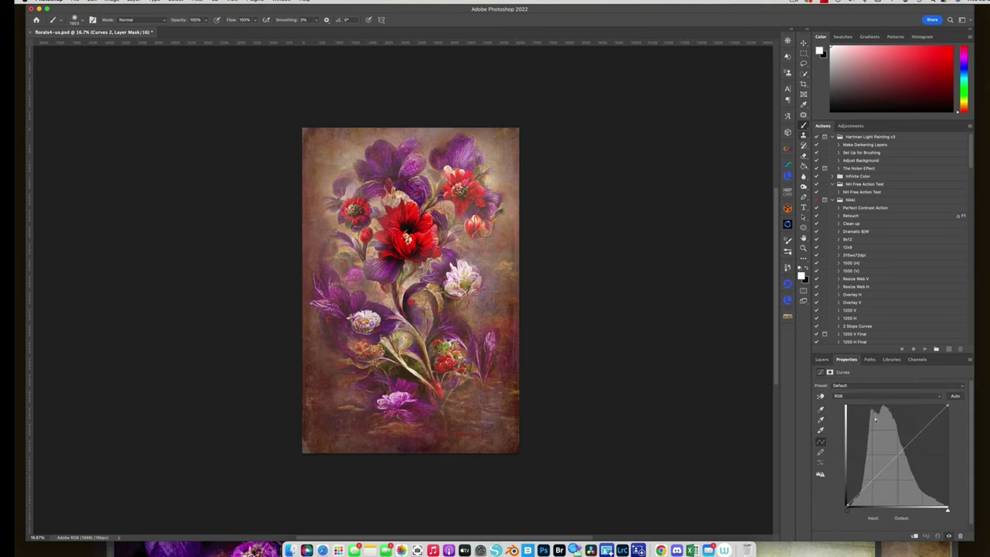
drag(868, 486, 870, 490)
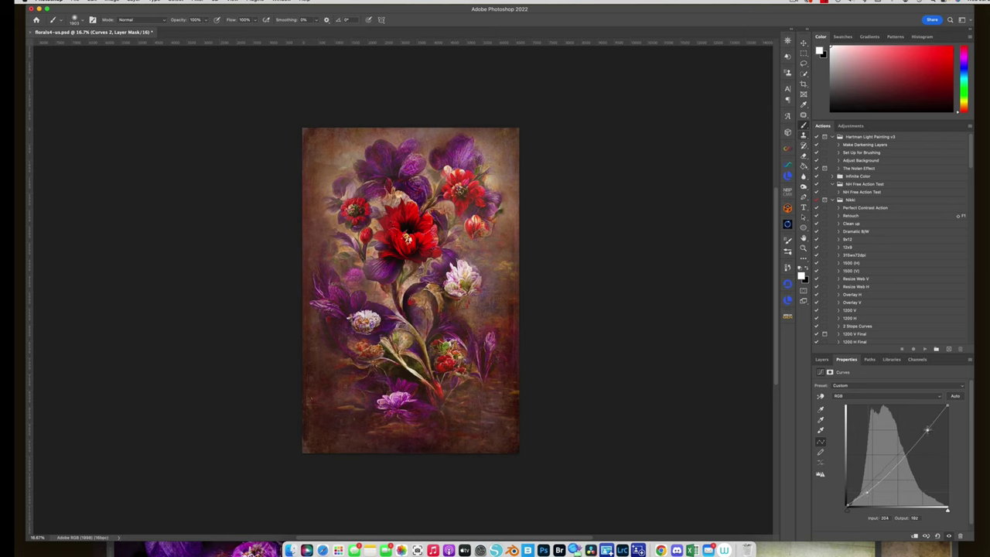
drag(927, 430, 923, 428)
Compare with Curves 2 toggled off and on, then flatten to a single Background layer
click(822, 359)
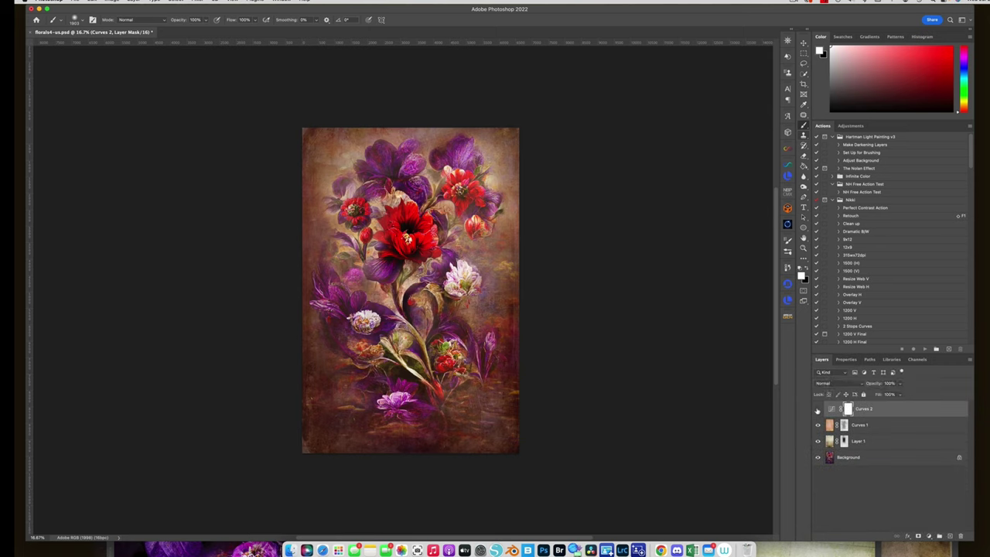
click(818, 410)
click(817, 410)
click(133, 2)
click(150, 182)
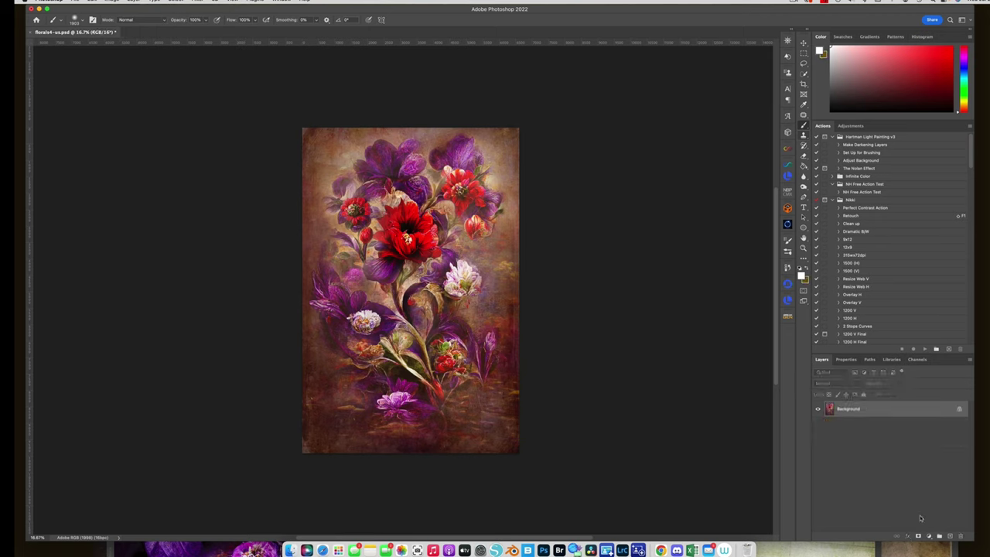
Add a Selective Color adjustment and adjust magenta in the Blacks
click(931, 538)
click(933, 522)
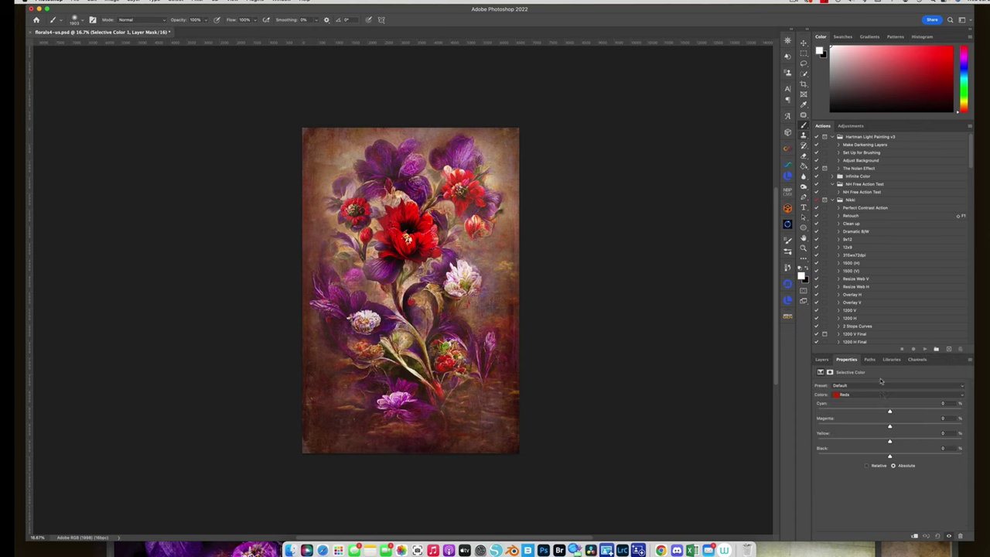
click(856, 395)
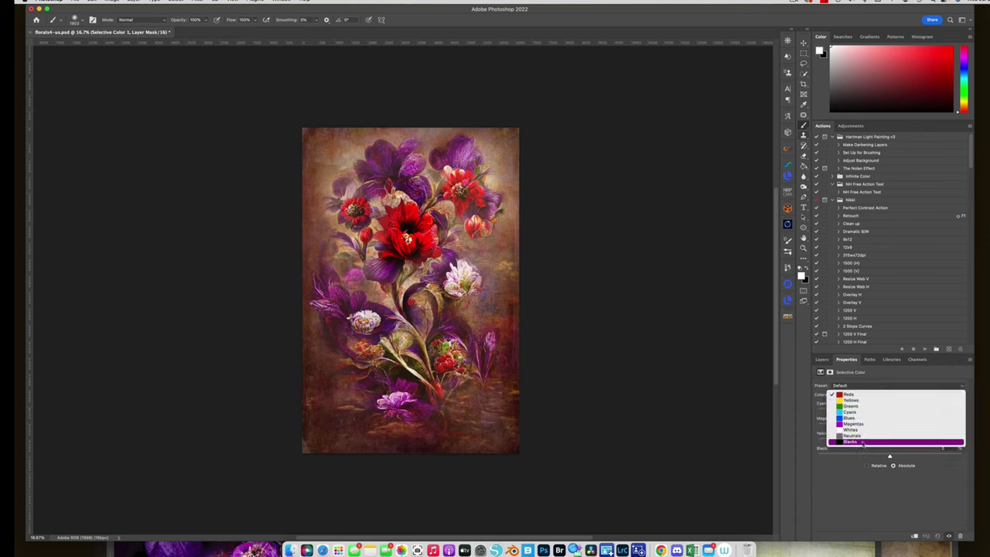
click(881, 434)
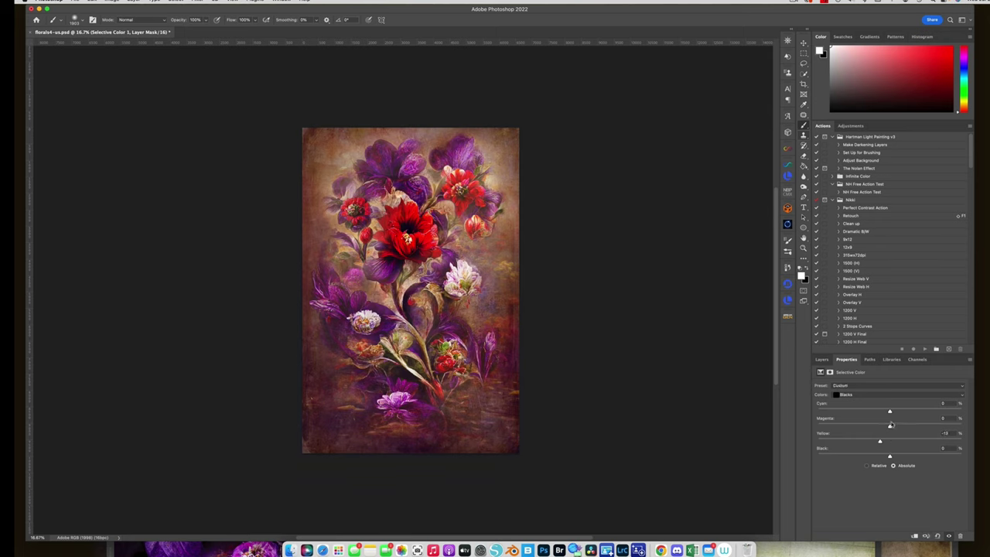
drag(891, 428, 895, 428)
drag(894, 428, 902, 414)
Reduce magenta and add black in Neutrals; cut yellow and add black in Whites
click(851, 394)
click(851, 387)
mouse_move(888, 427)
mouse_down()
mouse_move(897, 413)
mouse_move(893, 441)
mouse_up()
drag(891, 456, 894, 457)
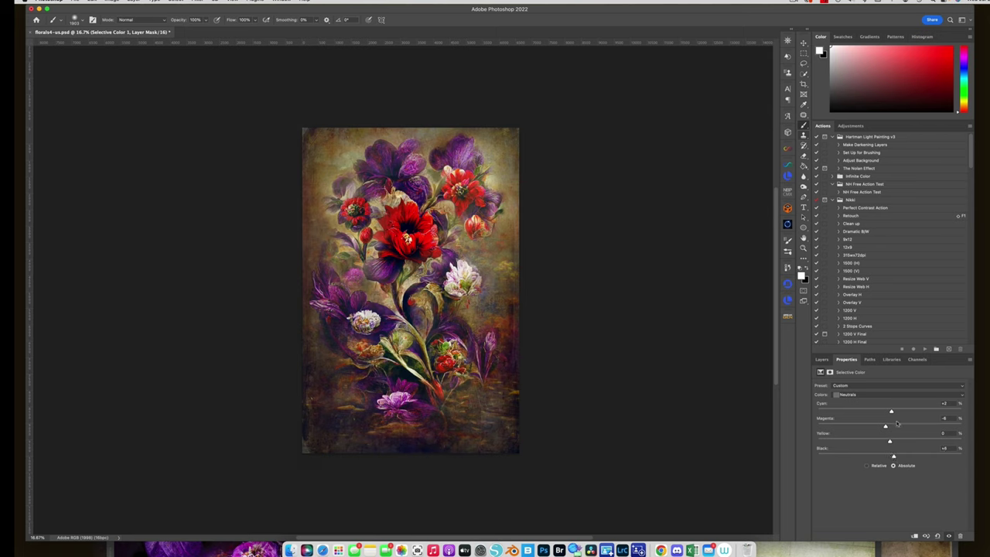
click(867, 395)
click(865, 390)
drag(890, 441, 906, 413)
mouse_move(895, 457)
mouse_down()
mouse_move(868, 458)
mouse_move(894, 457)
mouse_up()
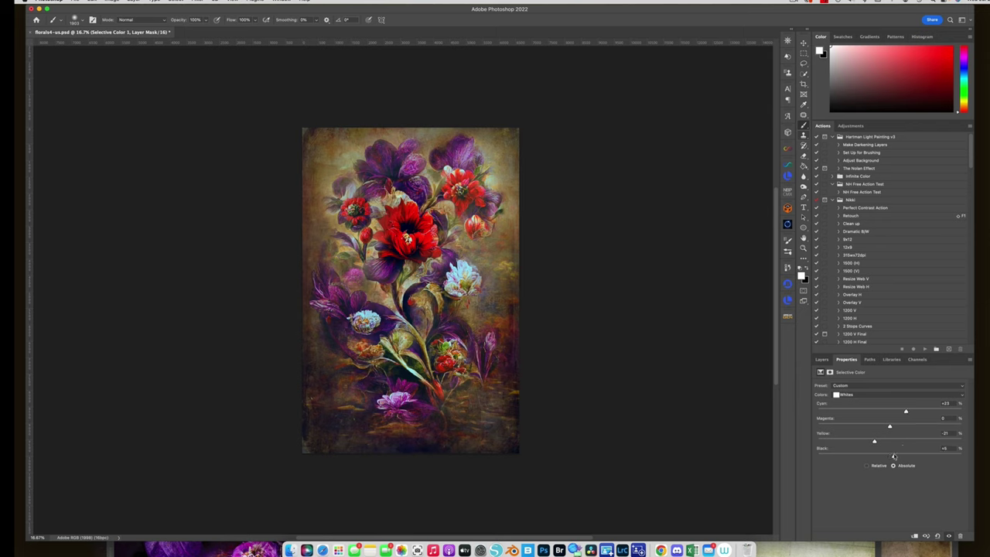
Lower the Selective Color layer to about 67% opacity and flatten the image
click(823, 360)
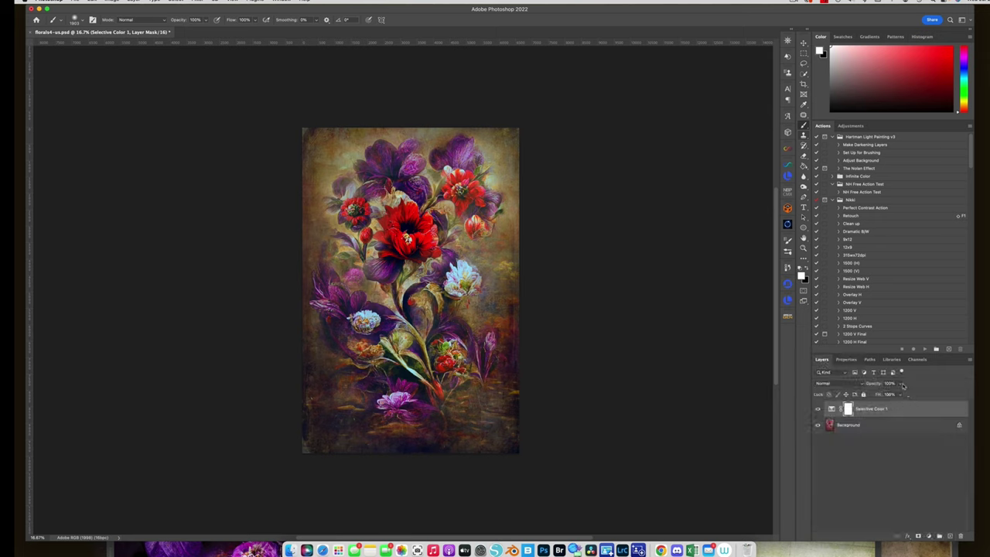
drag(903, 385, 888, 395)
click(818, 409)
click(819, 408)
click(133, 3)
click(233, 221)
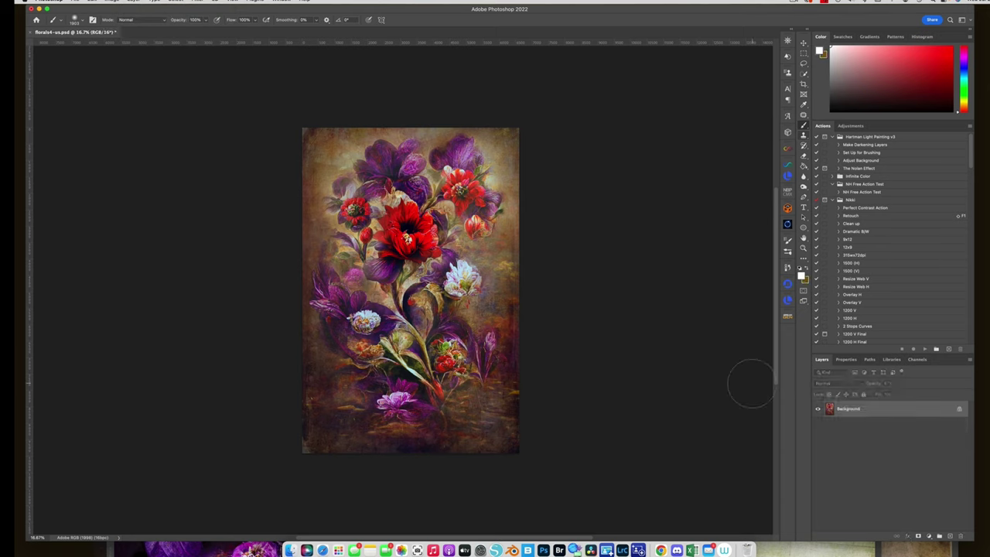
Add a Curves layer lifting the black point to output 14, with a slightly lowered highlight point
click(930, 536)
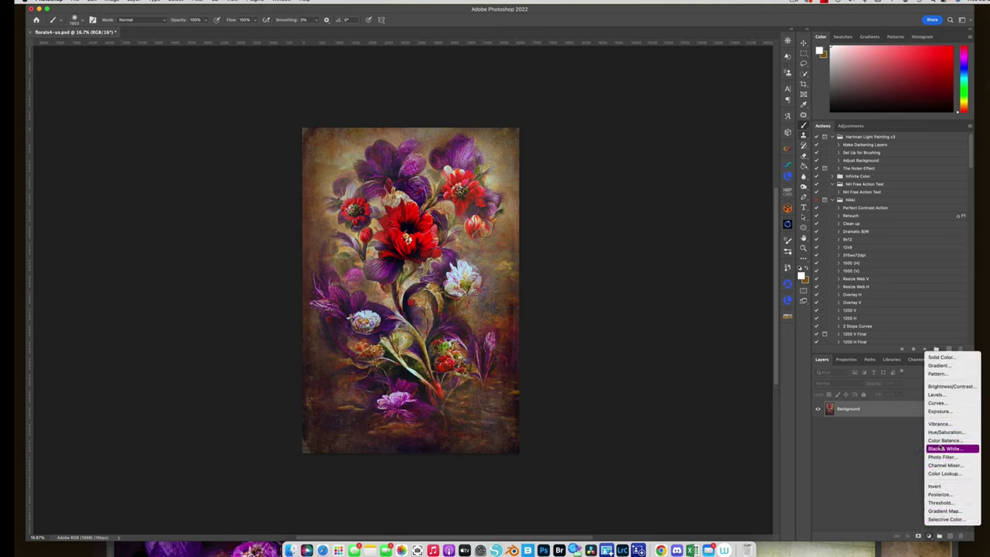
click(937, 403)
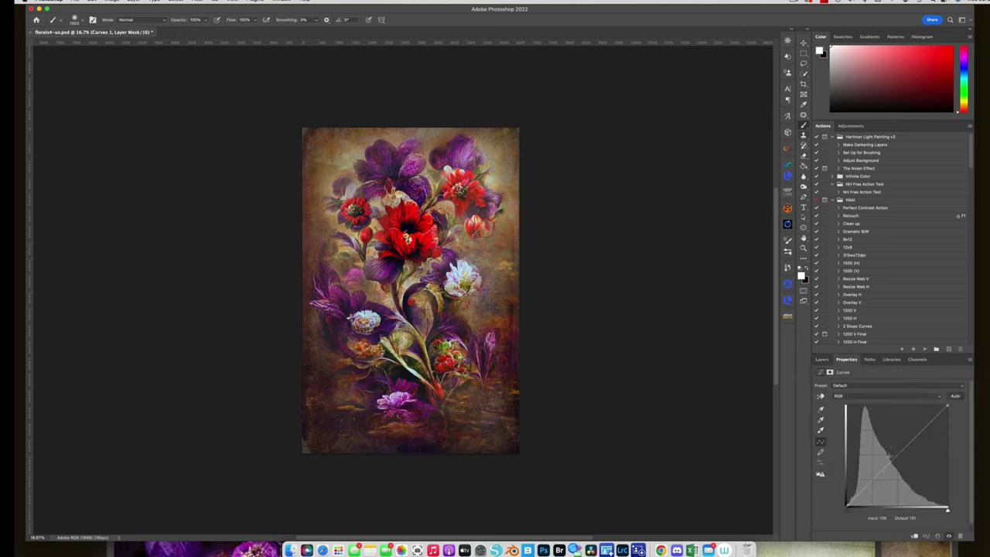
drag(848, 504, 849, 489)
click(879, 469)
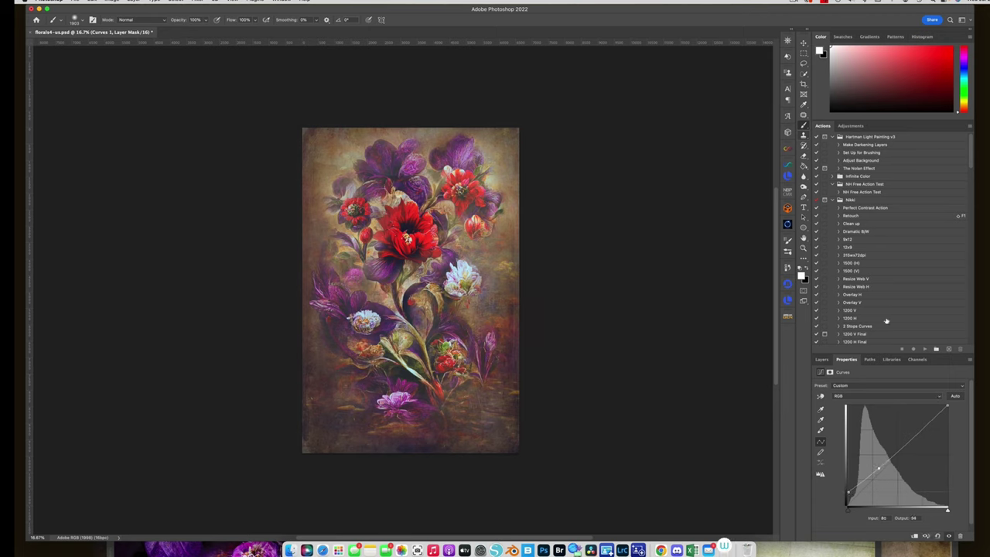
click(919, 428)
drag(919, 428, 919, 428)
click(822, 359)
click(819, 408)
click(819, 409)
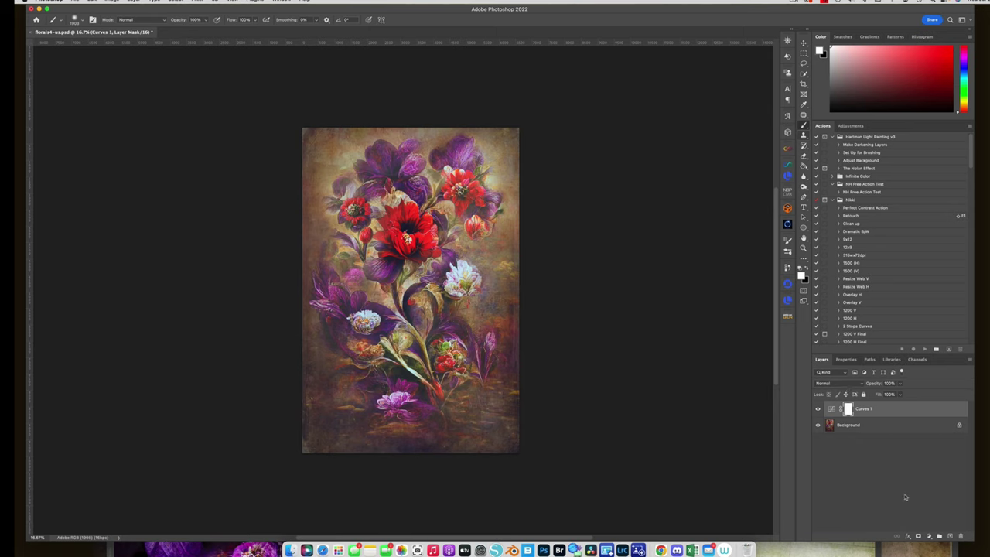
Sample a warm yellow-brown colour from the painting as the working colour
click(930, 536)
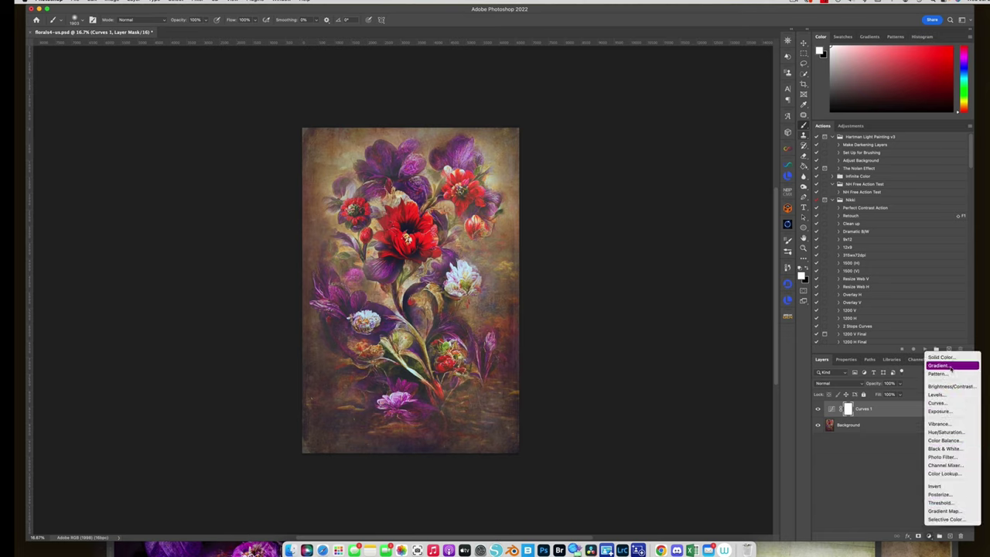
click(867, 455)
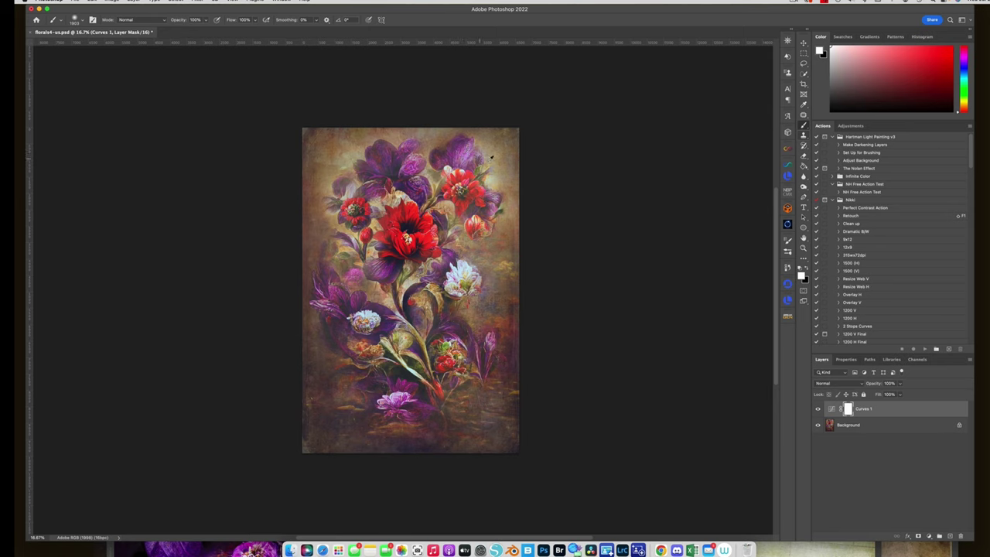
click(498, 160)
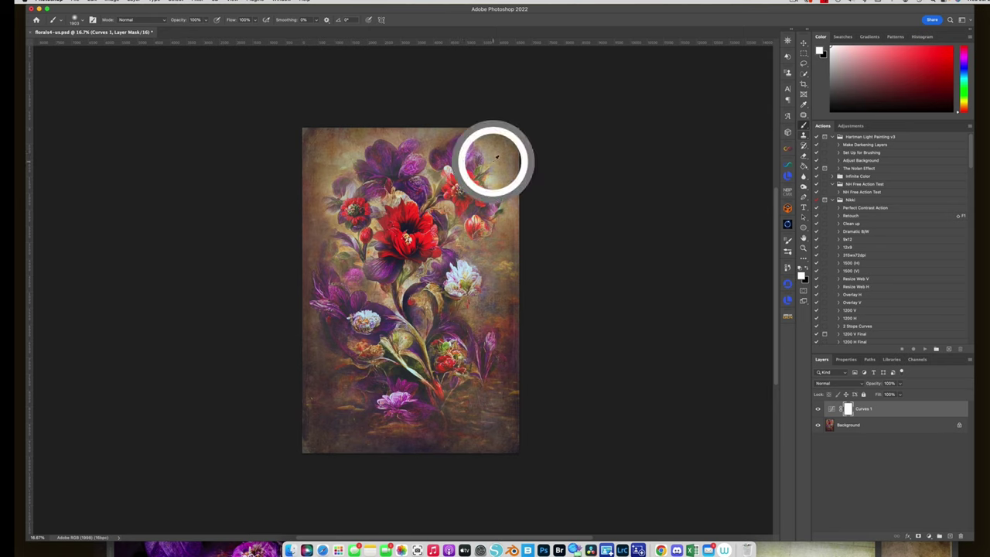
click(836, 427)
alt+click(496, 157)
drag(498, 153, 497, 155)
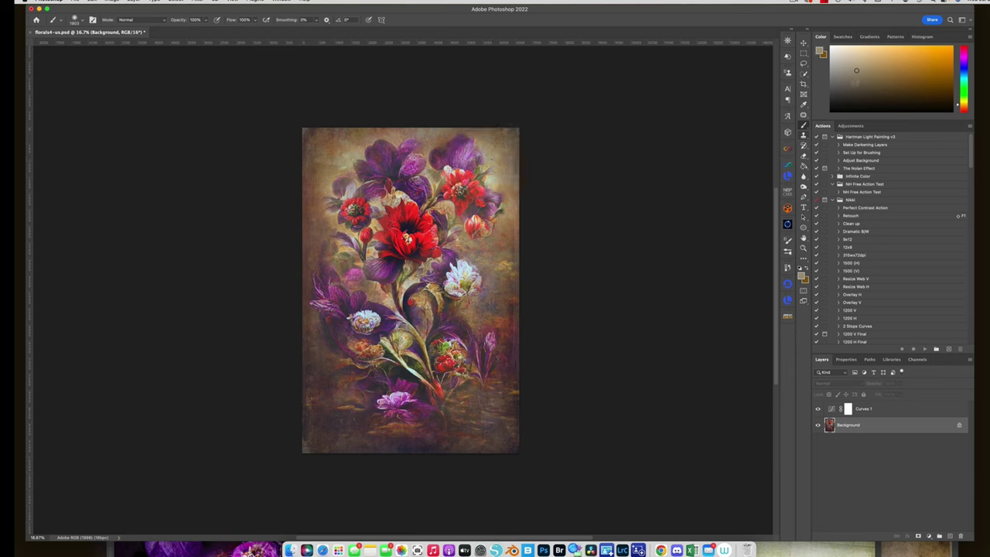
Add a radial Gradient Fill above Curves 1, centred higher on the painting, with Dither on
click(894, 411)
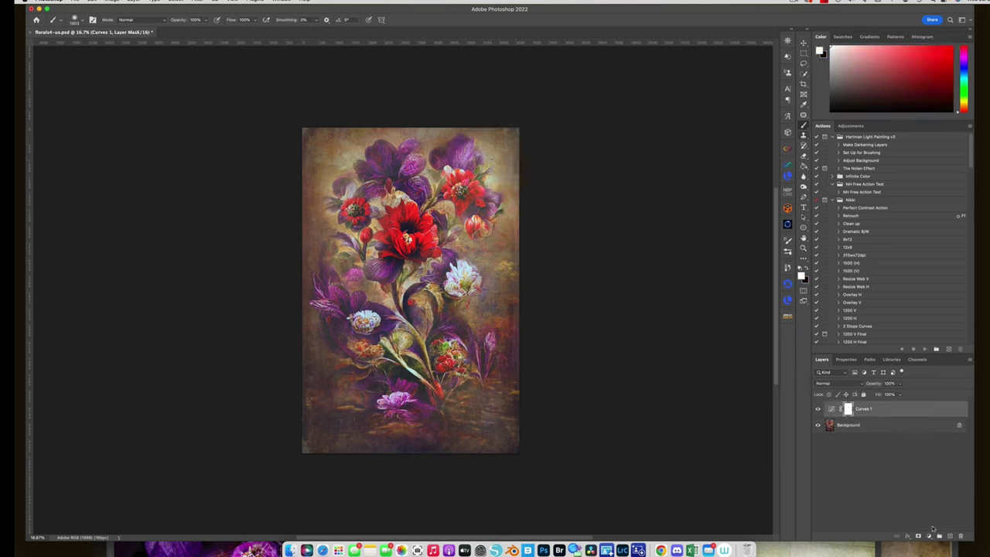
click(933, 538)
click(931, 358)
click(779, 321)
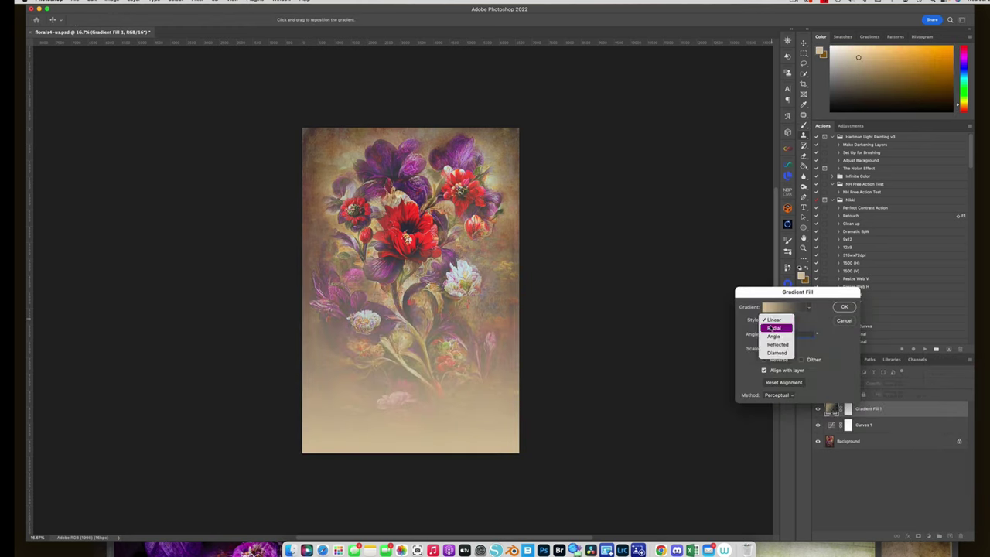
click(774, 329)
drag(422, 282, 424, 267)
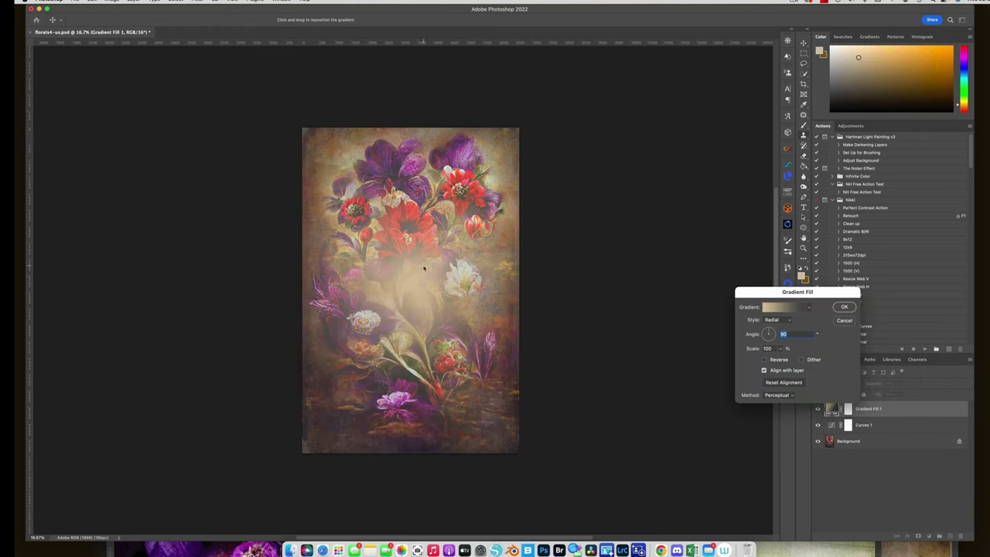
click(801, 360)
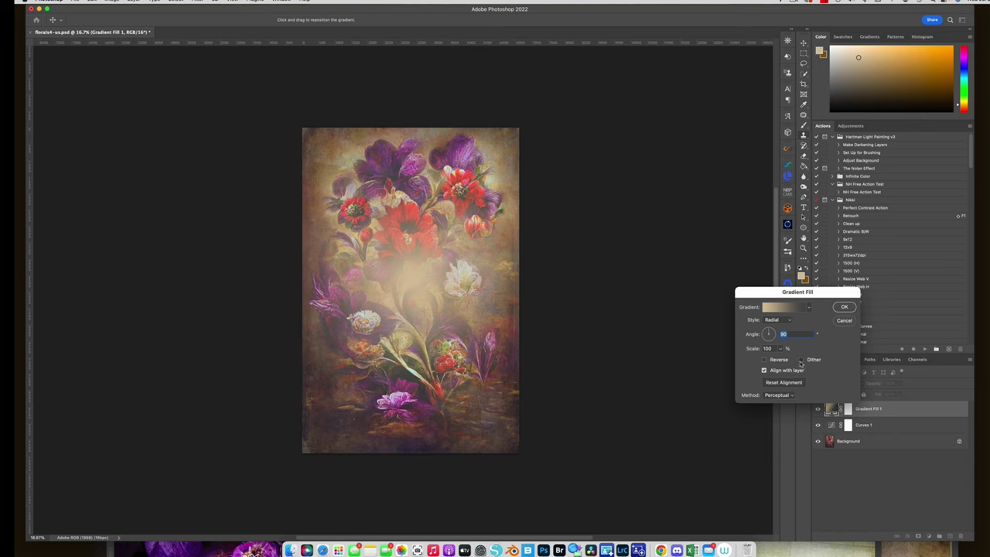
click(844, 309)
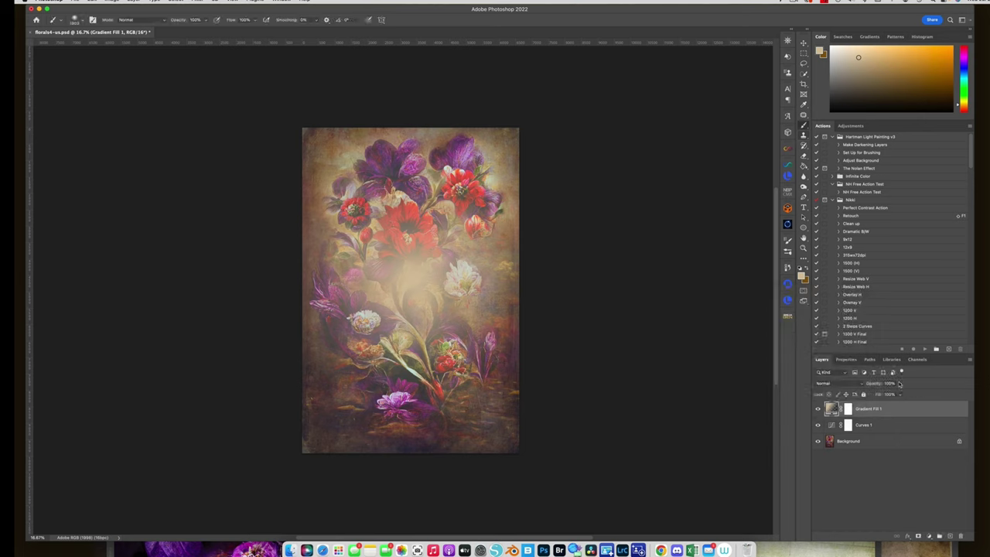
Blend the gradient layer as Screen at 23% opacity
click(900, 383)
drag(902, 394, 887, 395)
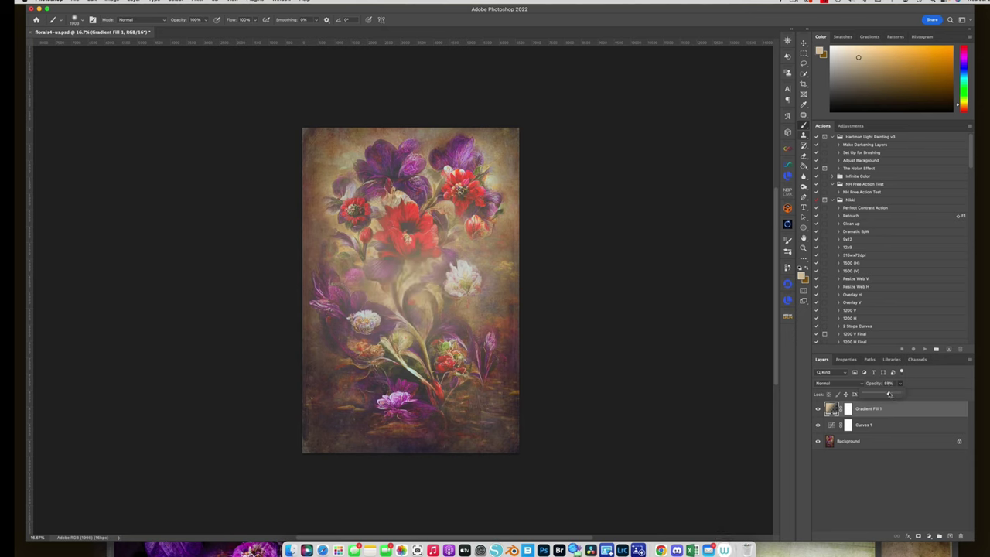
click(826, 383)
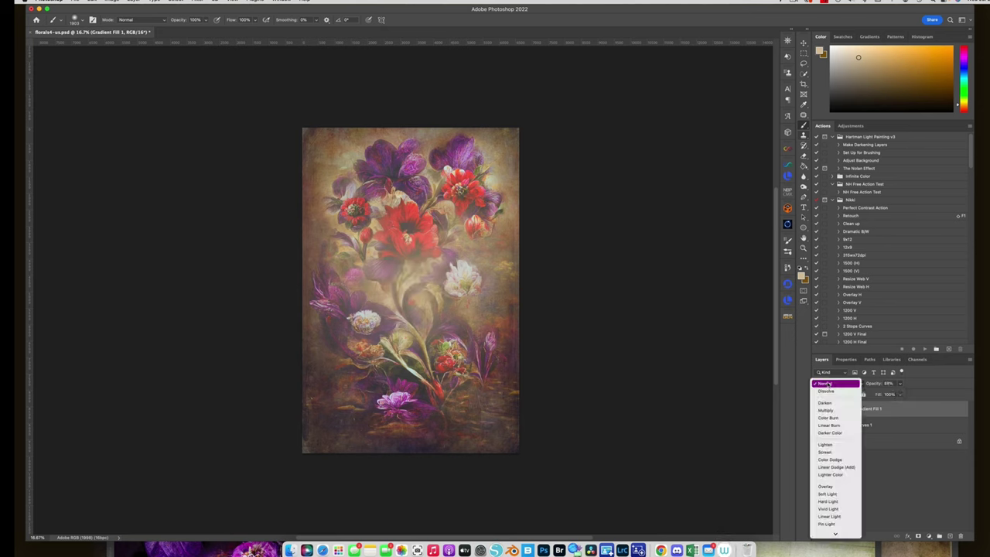
click(831, 451)
click(900, 383)
drag(893, 395, 885, 394)
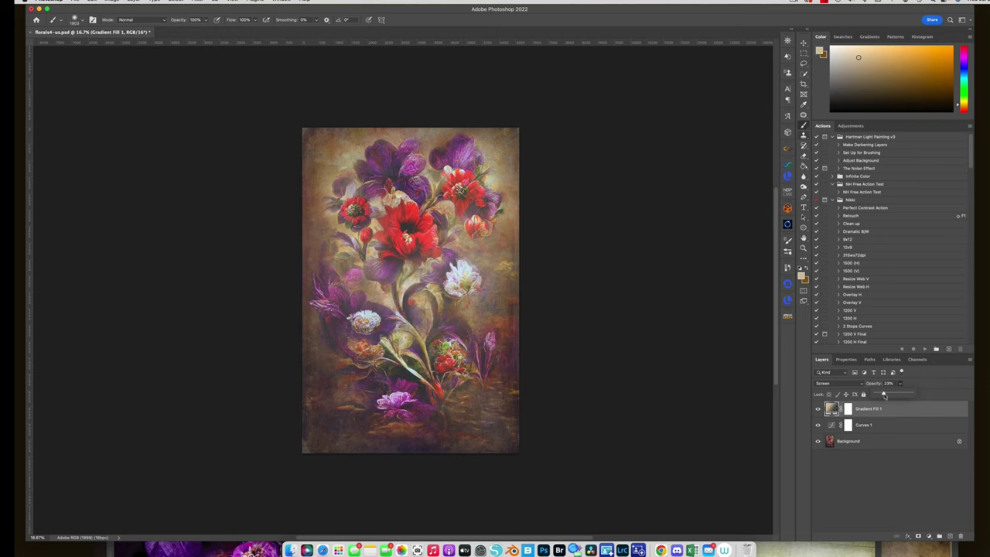
Recheck the gradient fill settings and toggle the glow off and on to compare
double_click(831, 408)
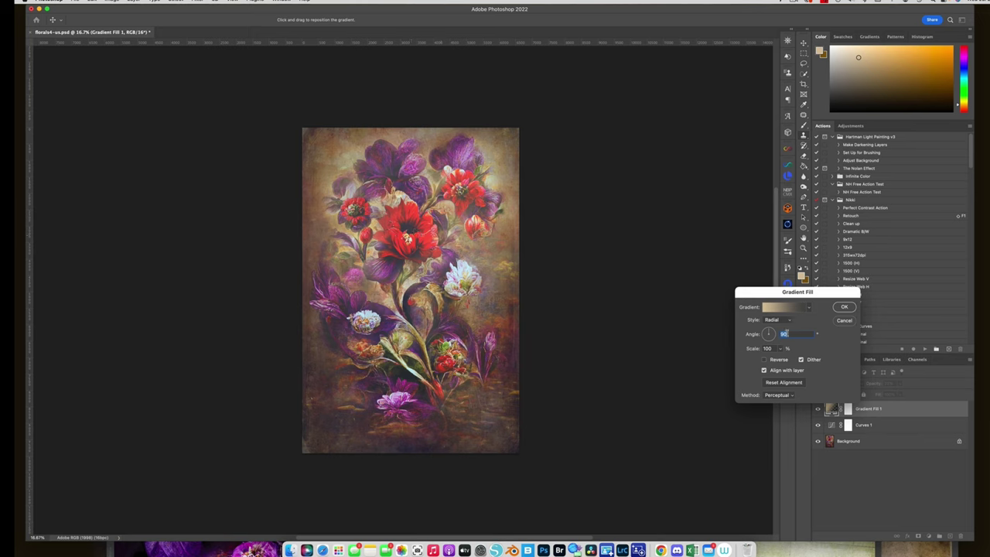
click(845, 307)
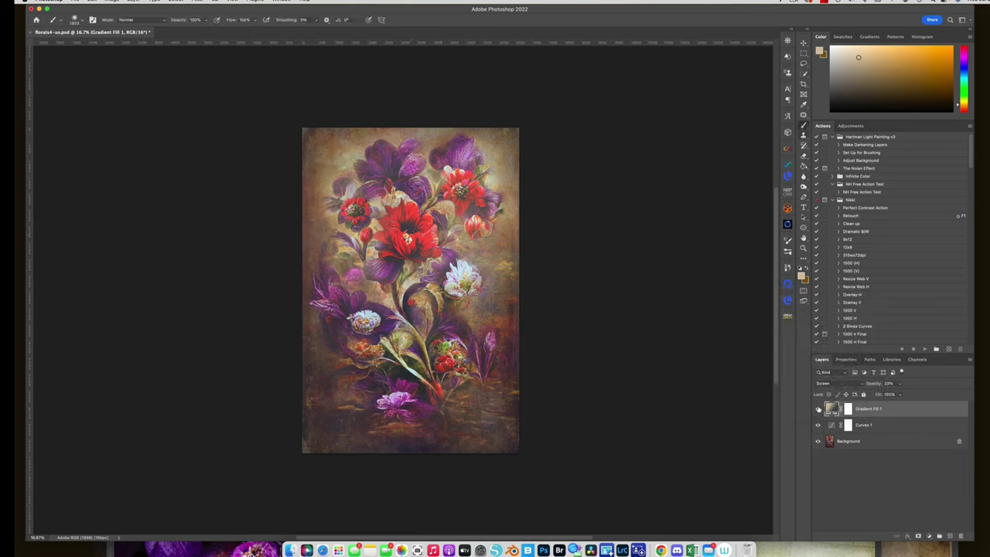
click(819, 408)
click(818, 408)
Flatten the floral document and bring the paper texture window forward
click(133, 3)
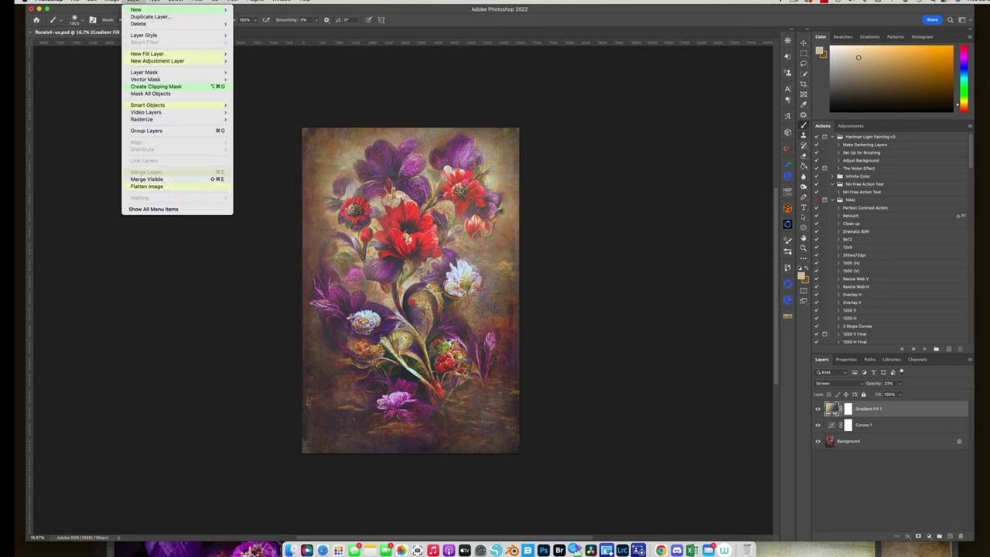
click(170, 184)
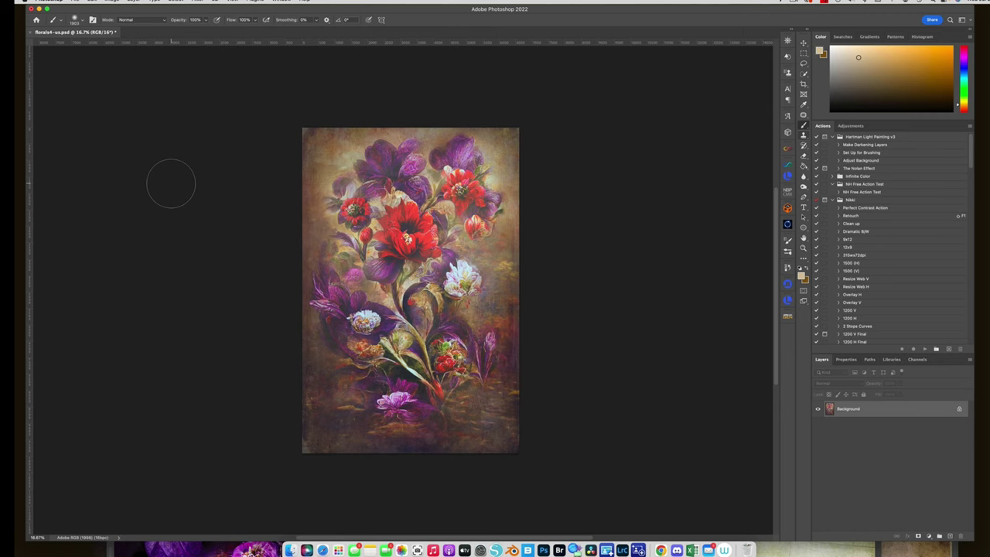
key(ctrl+Up)
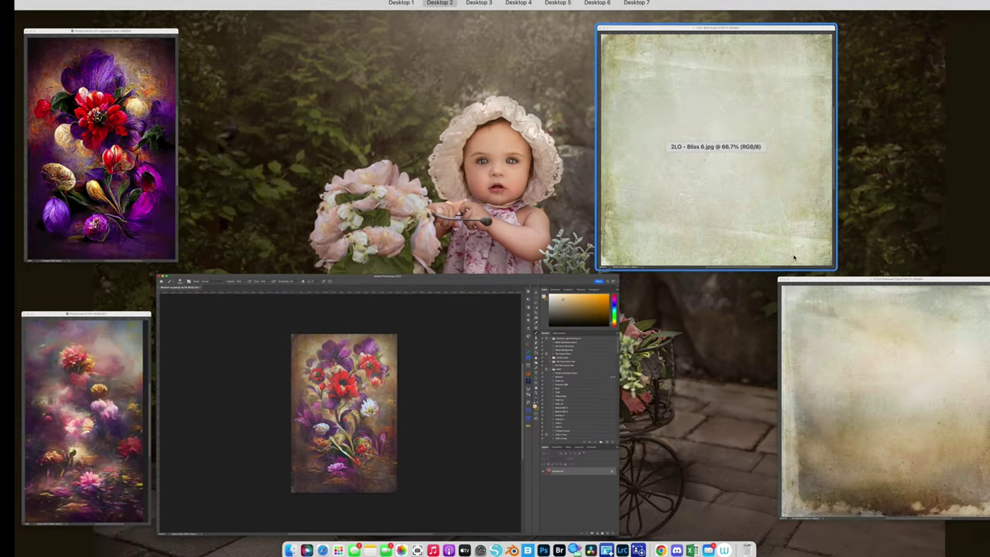
click(841, 322)
Move the paper texture into the floral document as Overlay, stretched to cover the canvas
key(v)
drag(537, 275, 482, 282)
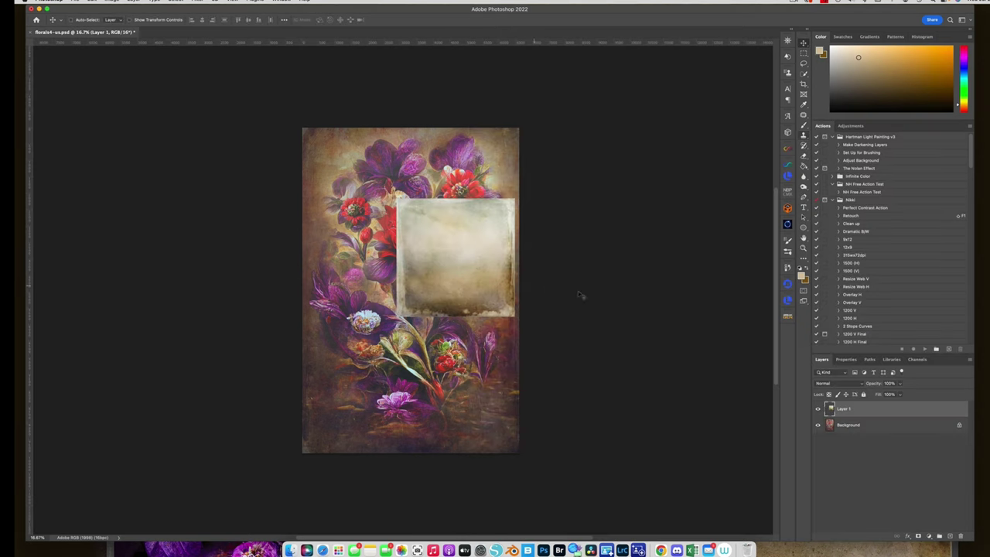
click(847, 383)
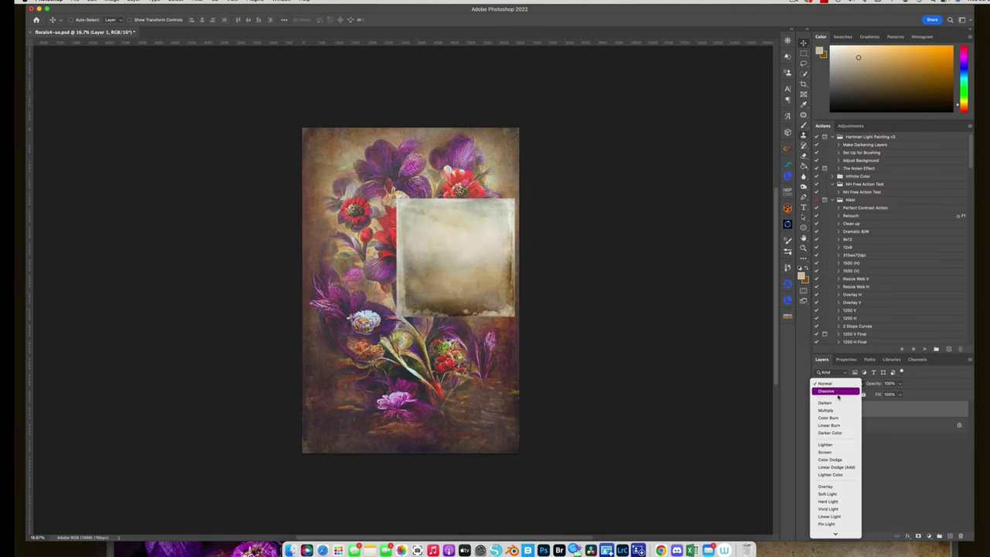
click(837, 488)
key(super+t)
drag(418, 216, 322, 145)
drag(420, 245, 519, 453)
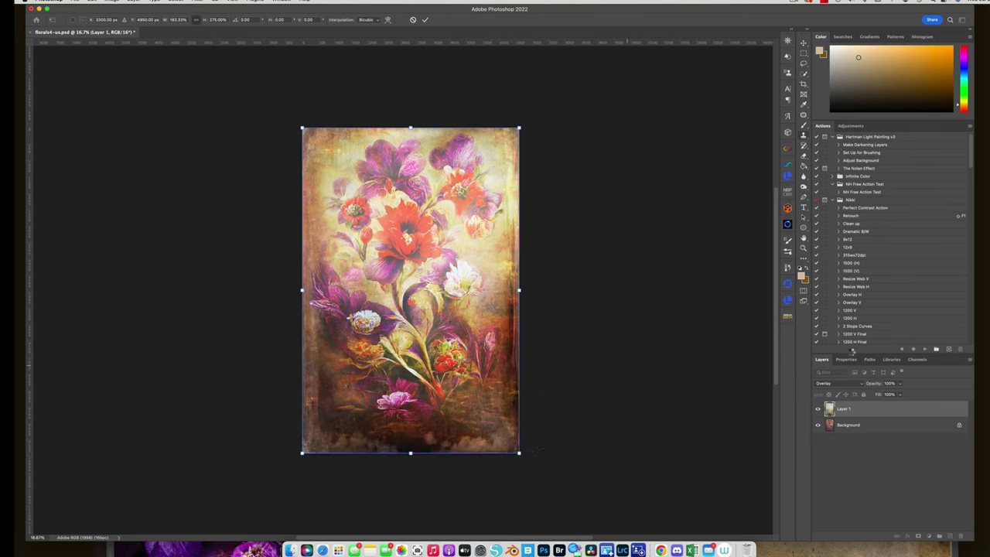
key(Return)
Lower the texture overlay to 20% opacity, then flatten the image and save it
click(899, 395)
drag(899, 395, 875, 394)
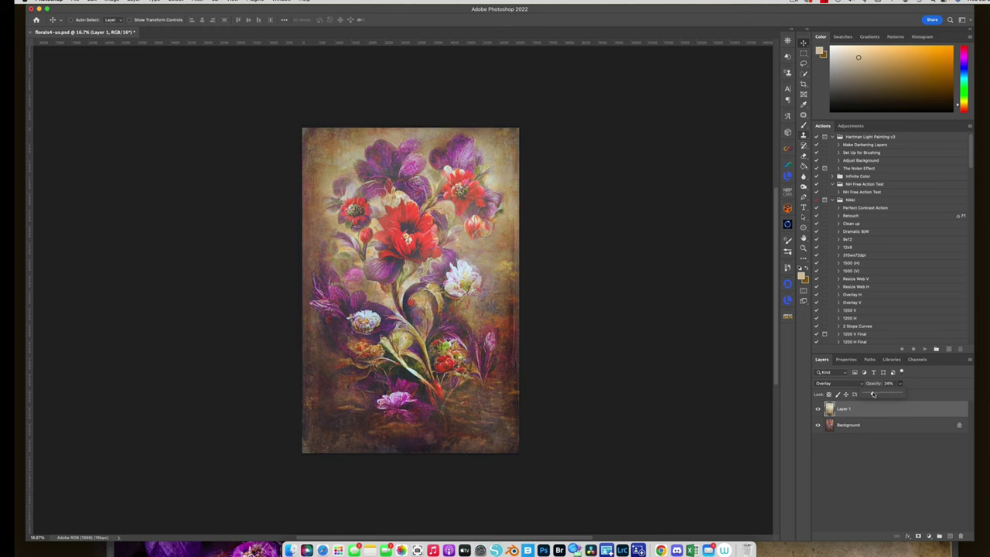
drag(873, 395, 872, 395)
click(818, 409)
click(133, 2)
click(160, 186)
key(super+s)
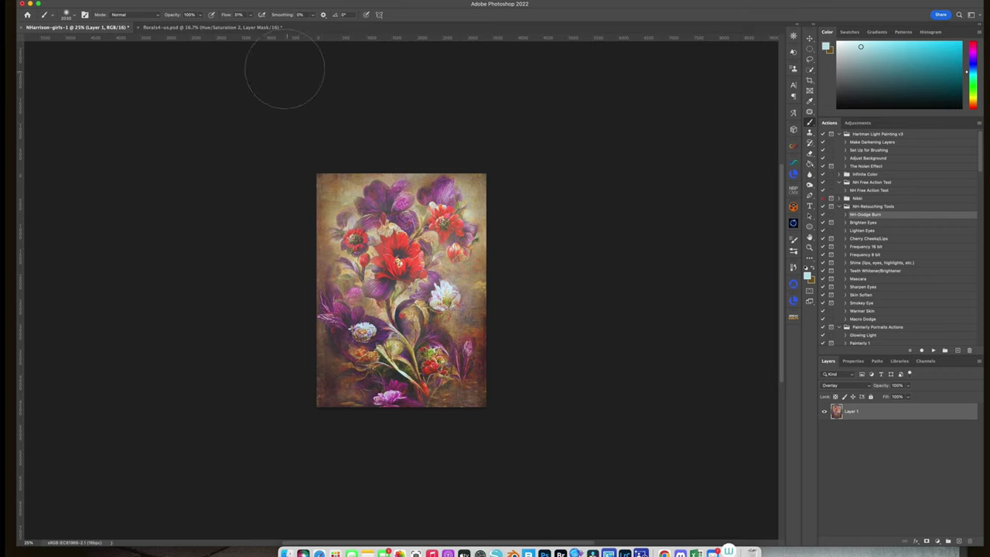
In florals4-us.psd, hide the Hue/Saturation 2 and Curves 3 adjustment layers
click(244, 27)
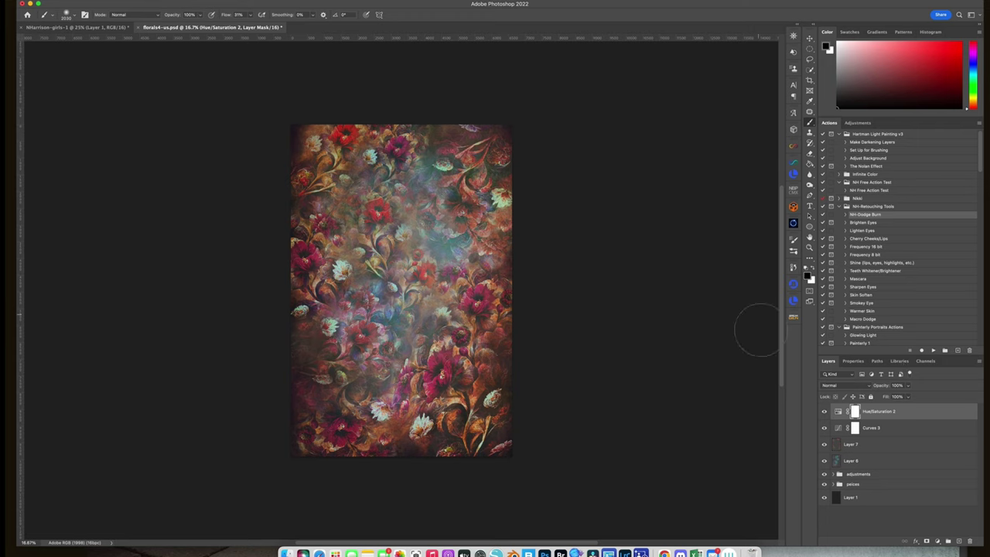
drag(825, 412, 825, 477)
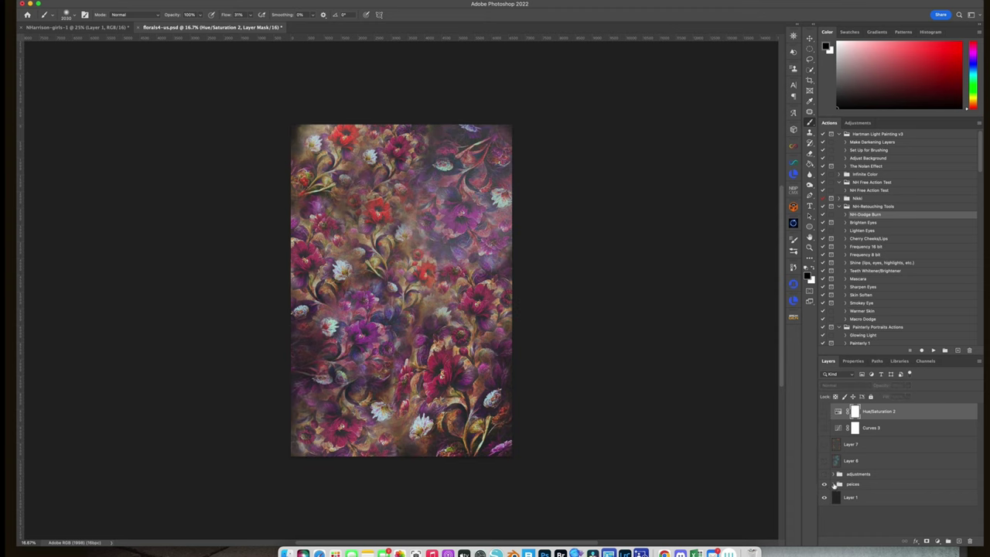
Expand the peices group and hide every Layer 0 copy except Layer 0 copy 3
click(834, 485)
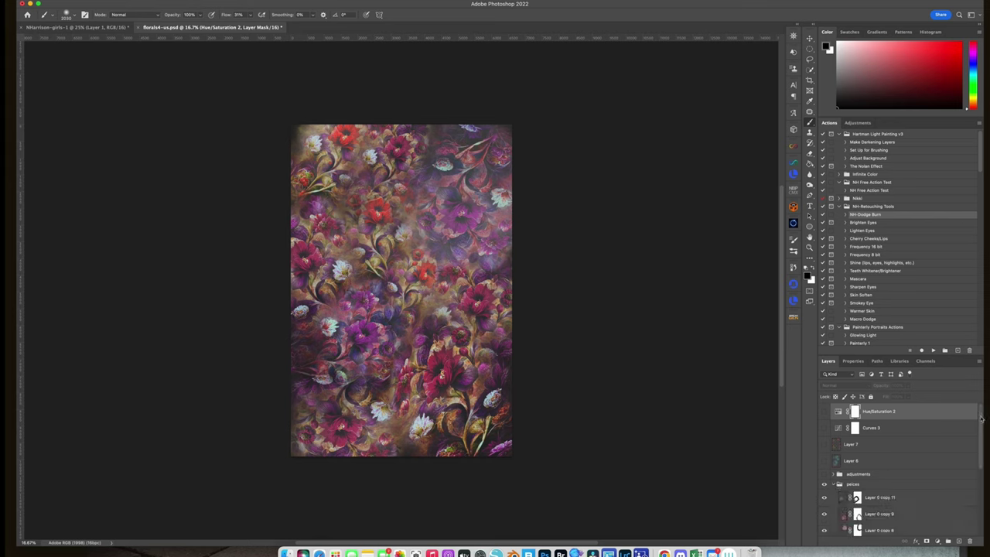
mouse_move(981, 424)
mouse_down()
mouse_move(981, 499)
mouse_move(977, 435)
mouse_up()
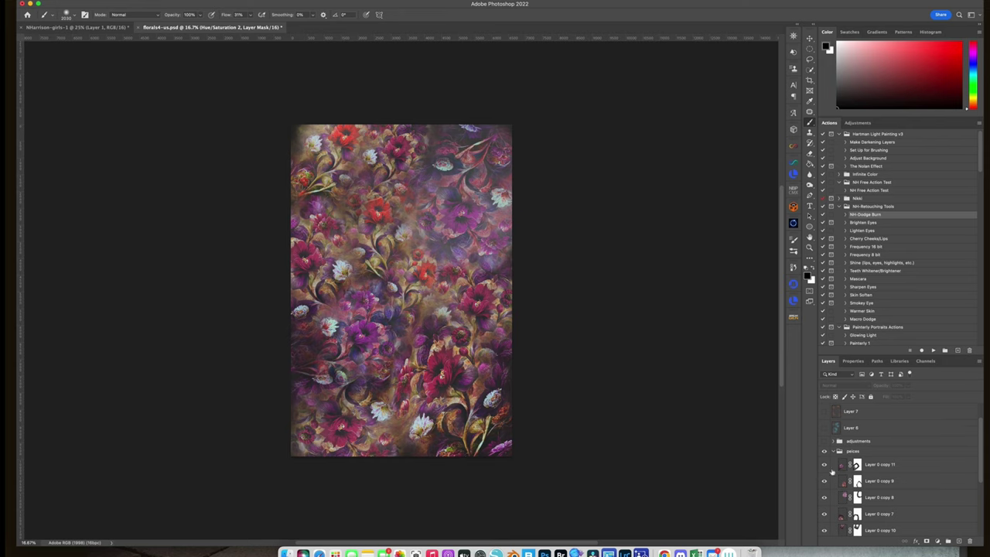
drag(824, 465, 884, 509)
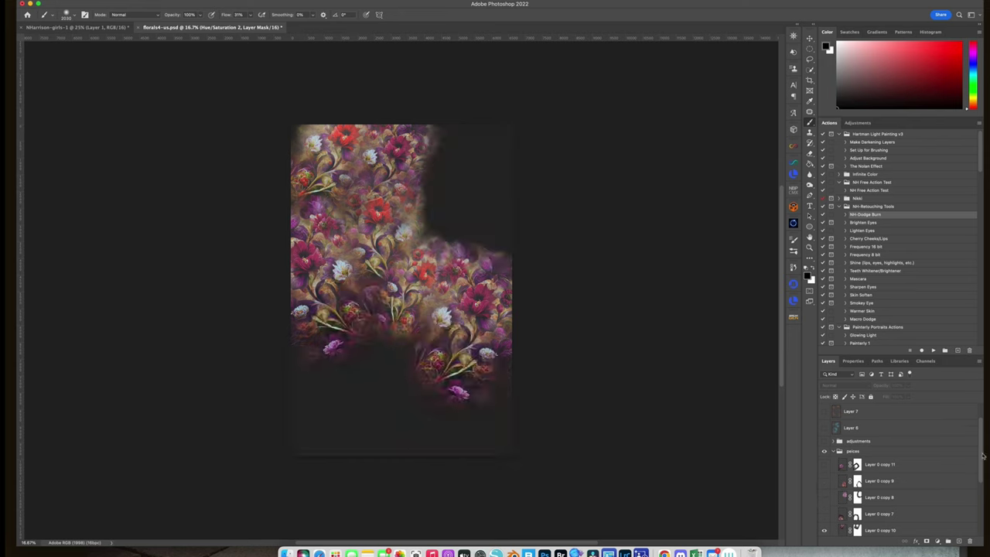
scroll(889, 464, down, 3)
click(825, 465)
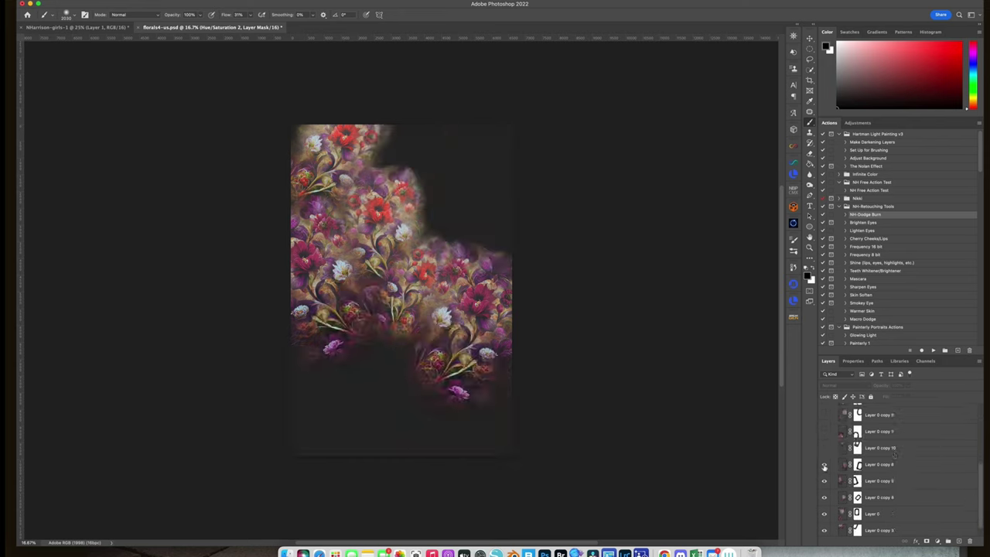
drag(825, 469, 825, 513)
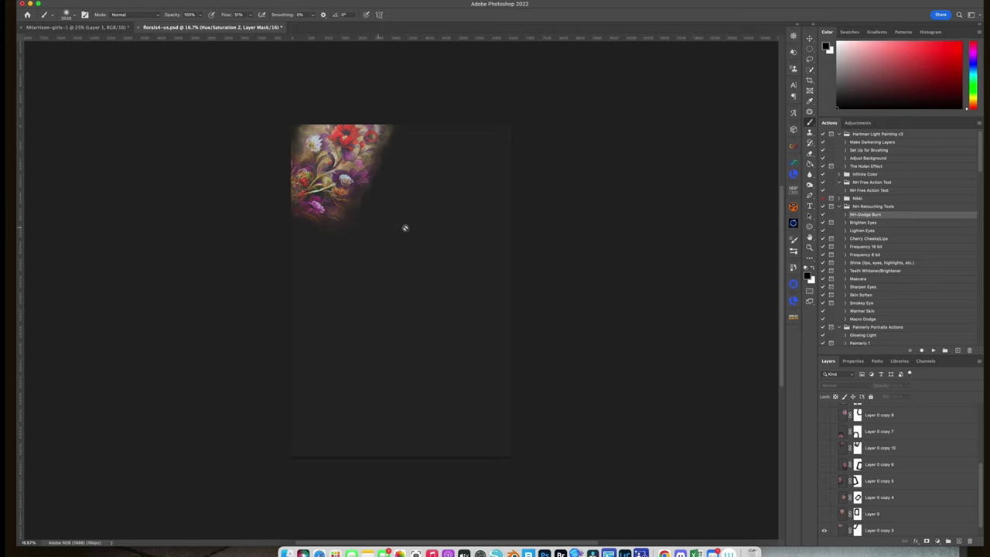
Target Layer 0 copy 3's mask with the Large Clouds brush sized to about 1775 px
click(858, 530)
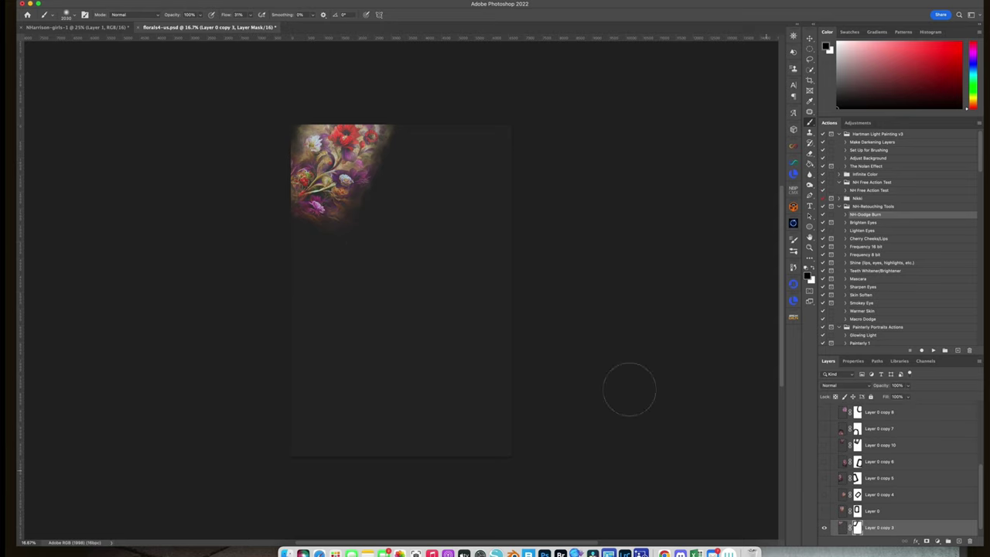
right_click(398, 251)
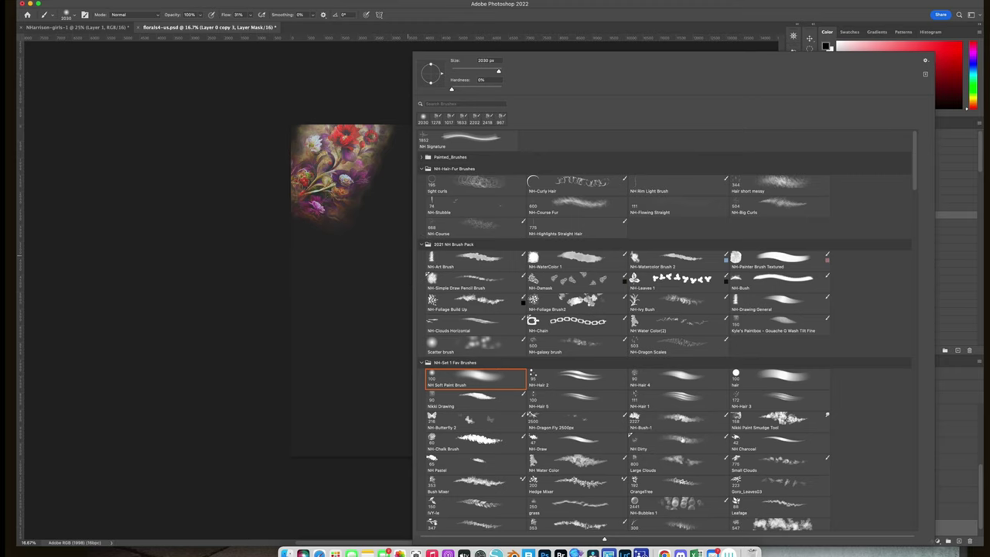
click(674, 440)
click(677, 421)
click(680, 463)
key(Return)
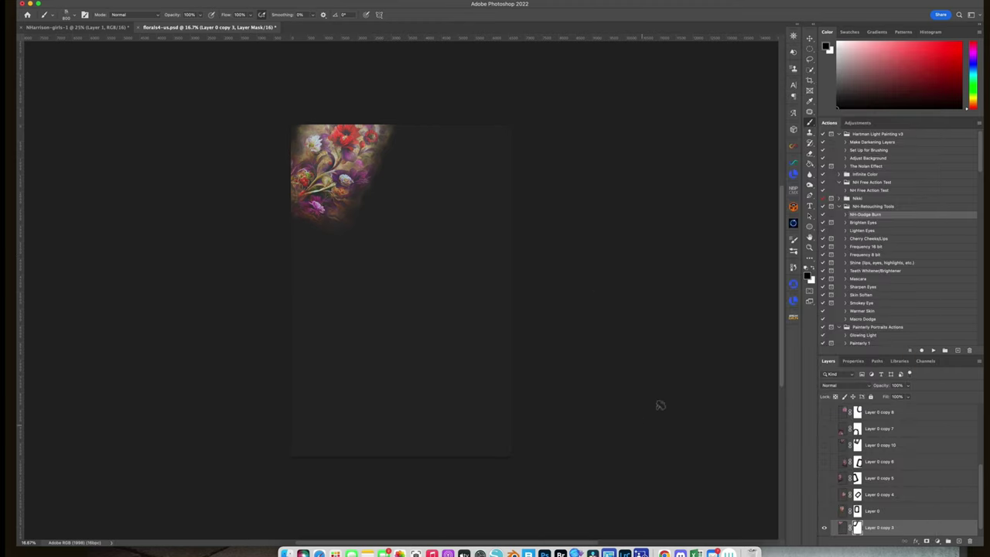
drag(364, 216, 369, 221)
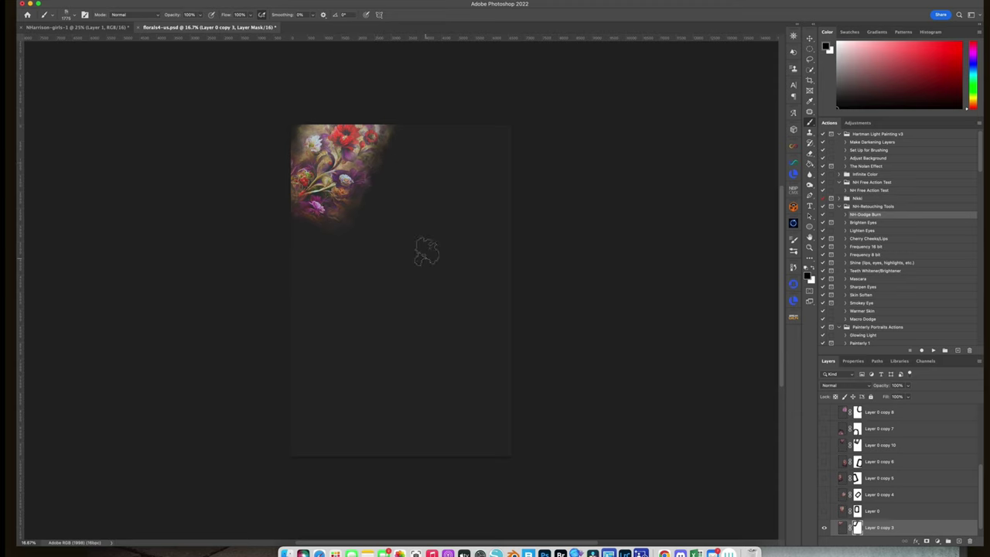
Show Layer 0 and Layer 0 copies 4, 5, 6, 10, 7, 8 and 9 again
click(825, 511)
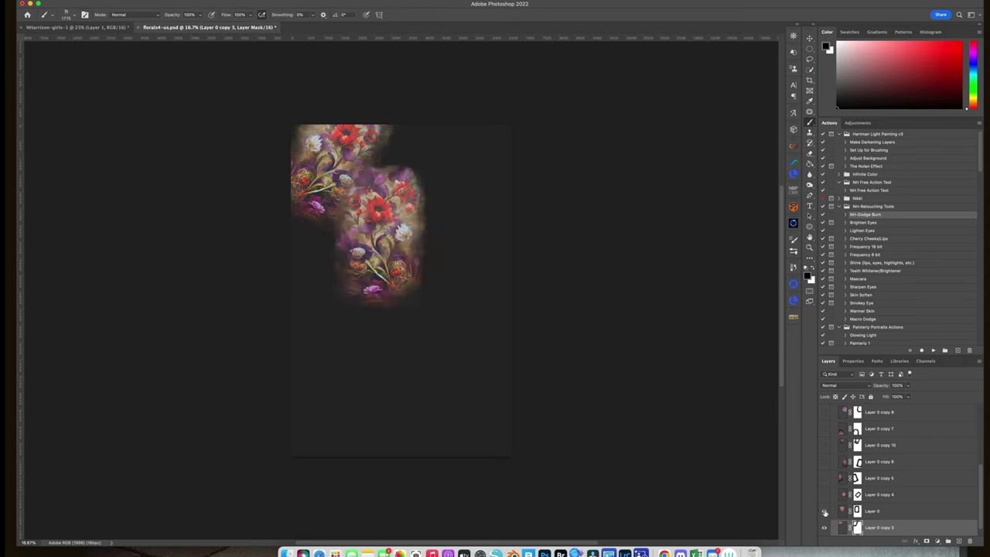
click(824, 495)
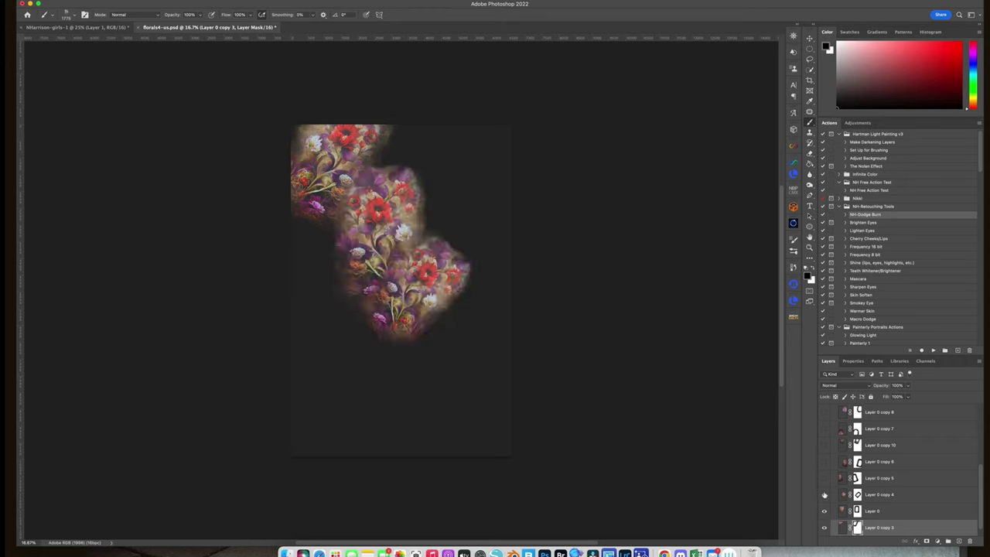
click(824, 479)
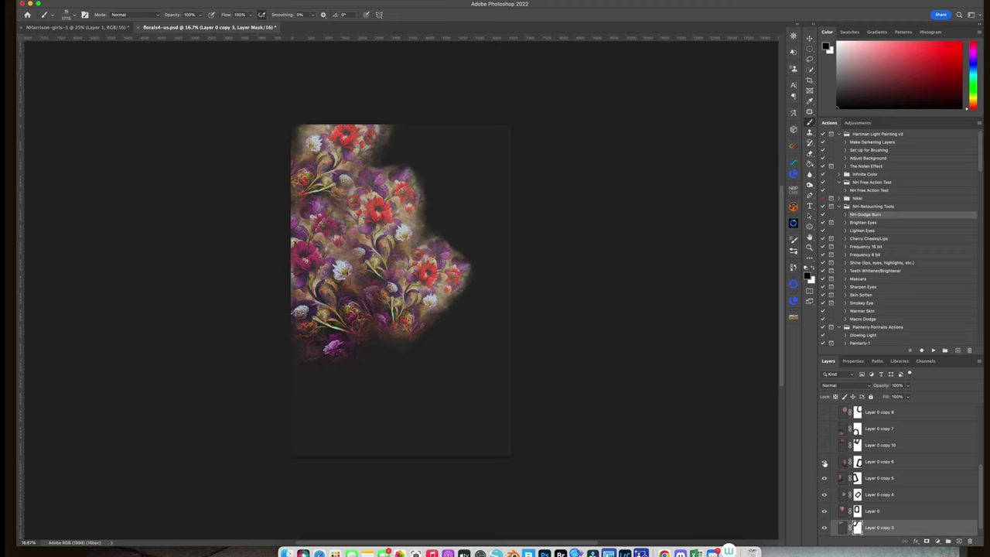
click(824, 462)
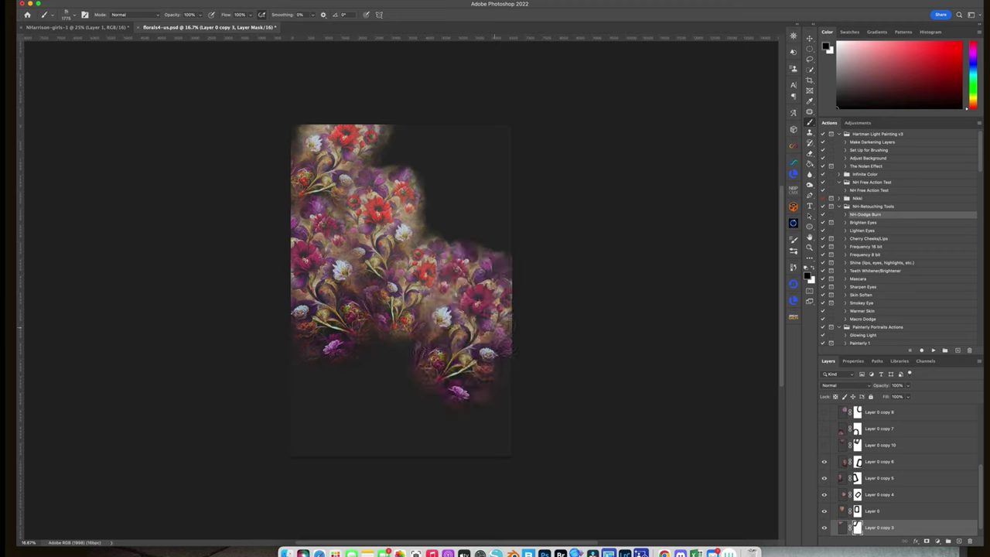
click(824, 446)
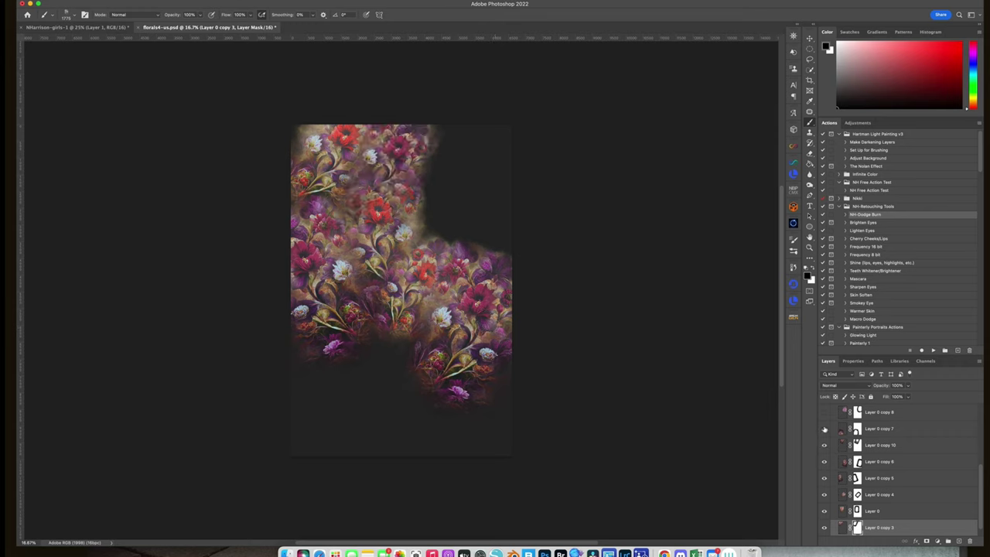
click(825, 429)
click(824, 412)
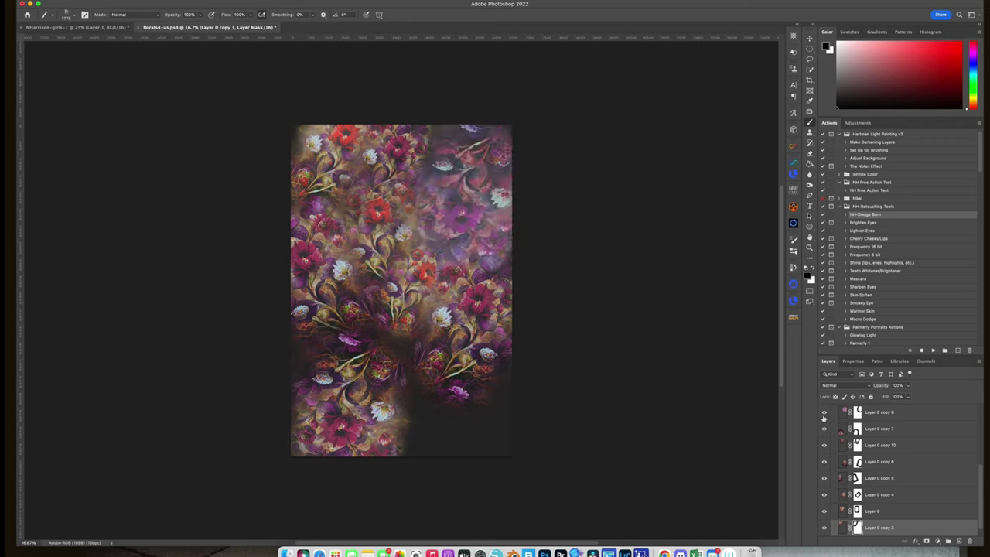
scroll(983, 475, up, 3)
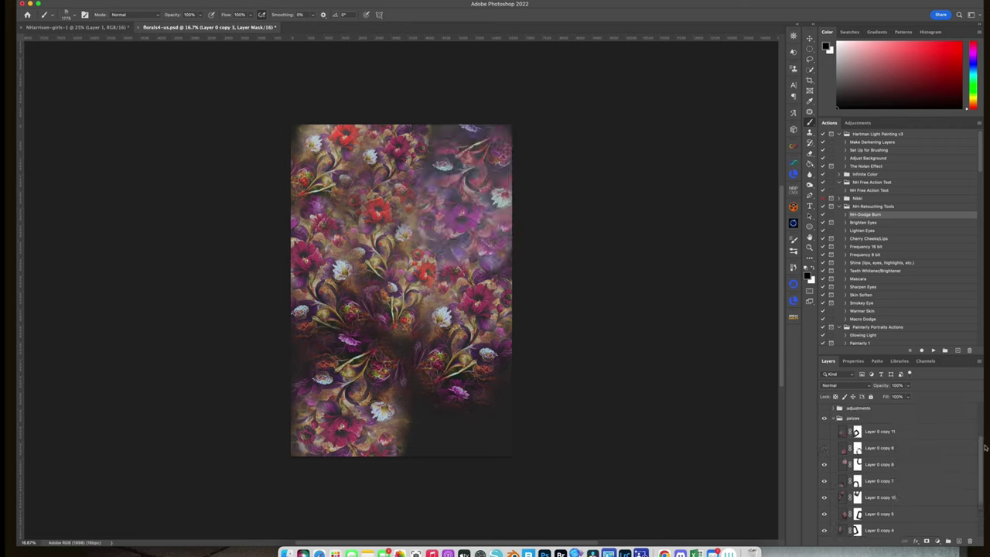
click(825, 449)
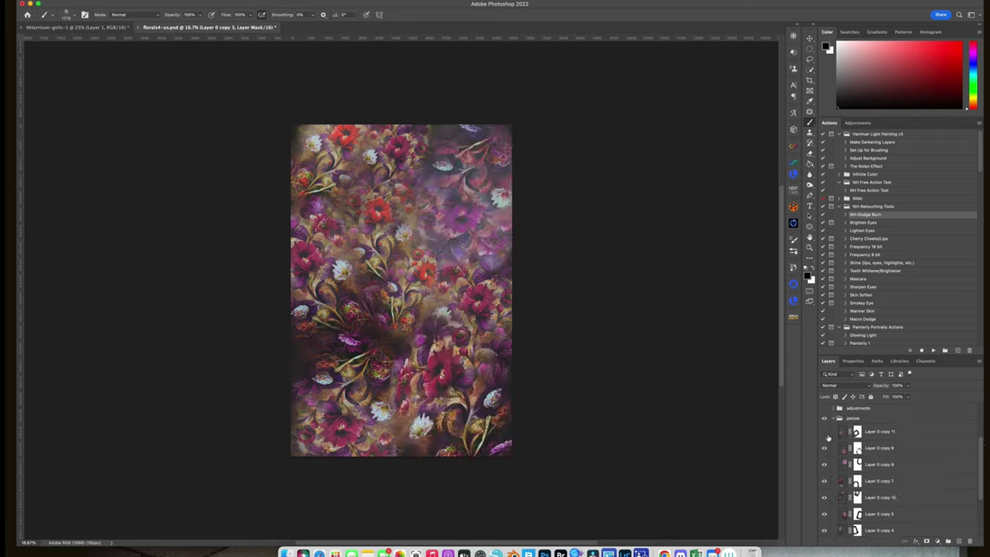
Show Layer 0 copy 11, then enable the adjustments group and hide Layer 0 copy through Layer 4
click(824, 431)
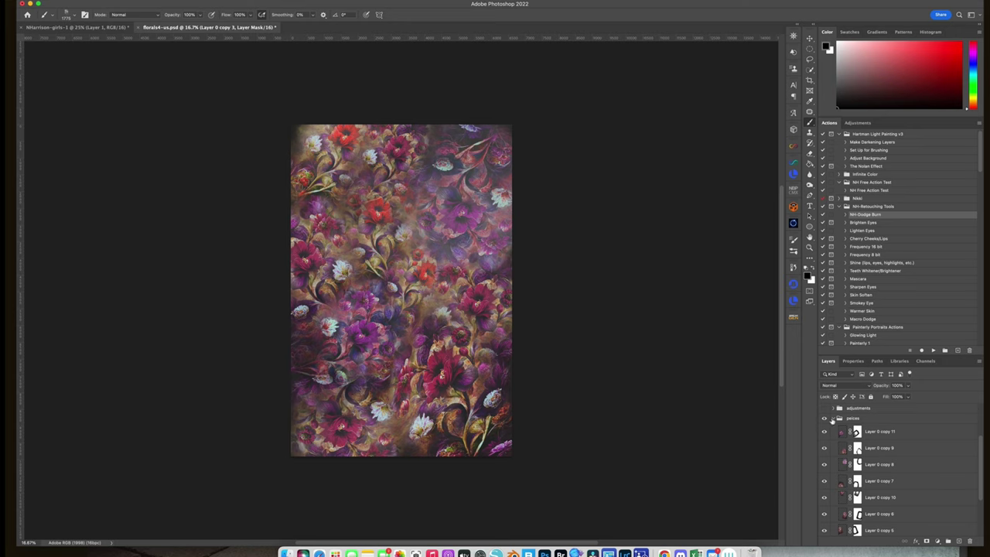
click(838, 418)
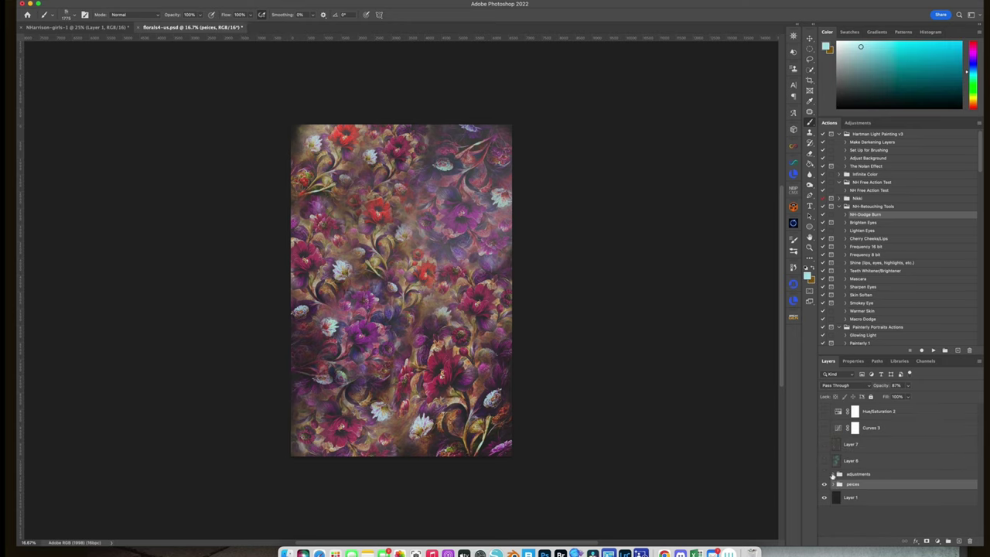
click(835, 474)
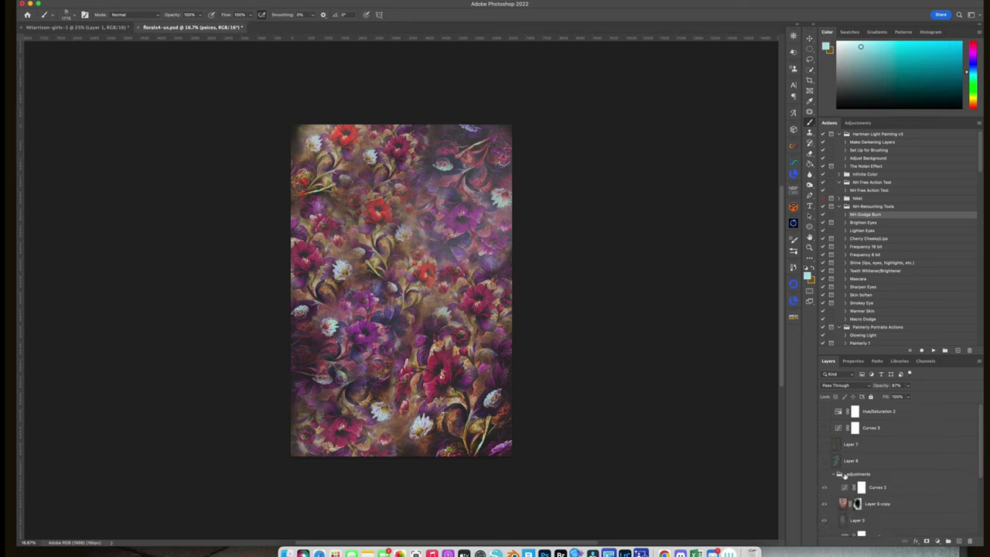
click(825, 474)
drag(982, 441, 977, 481)
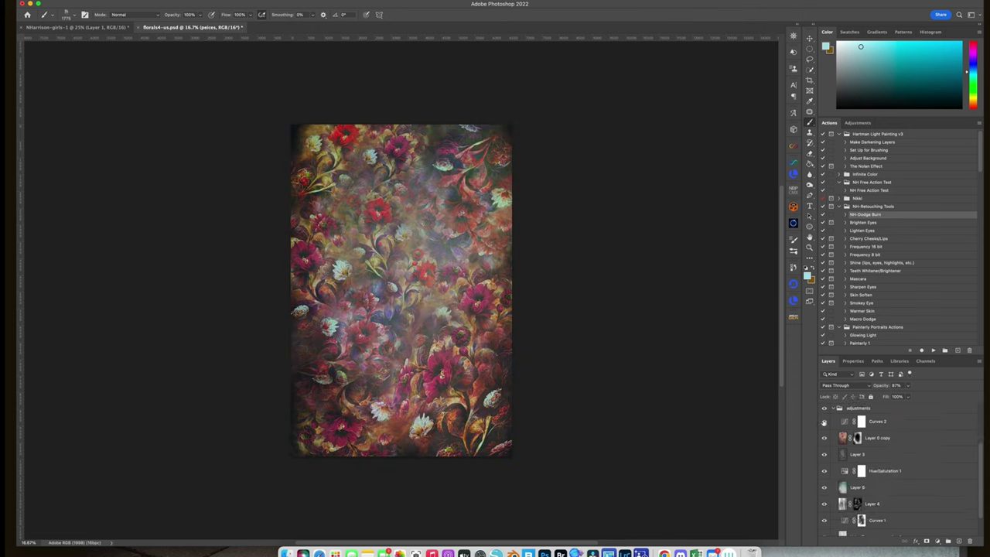
drag(824, 438, 832, 523)
Select Layer 2 and toggle its visibility to compare
scroll(858, 503, down, 2)
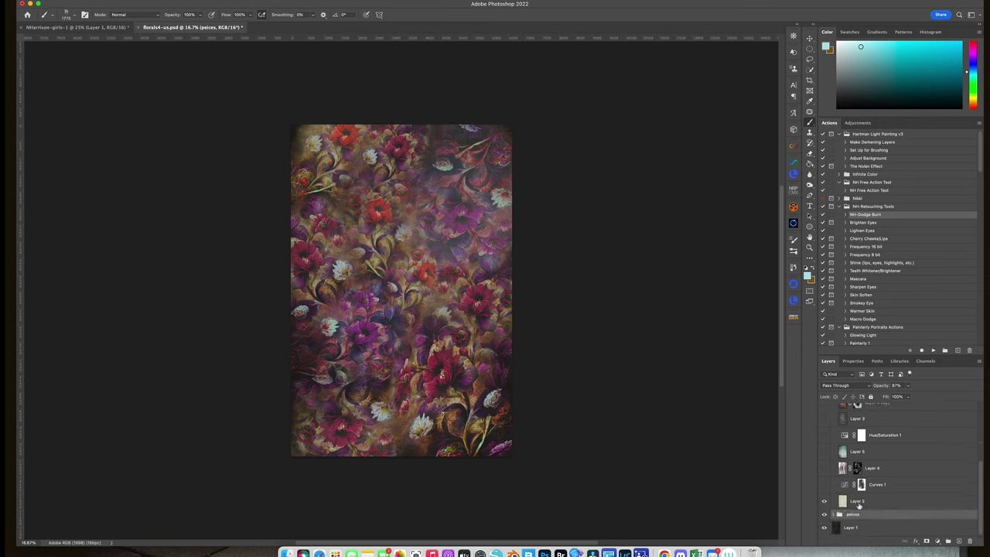
click(860, 503)
click(824, 502)
click(825, 501)
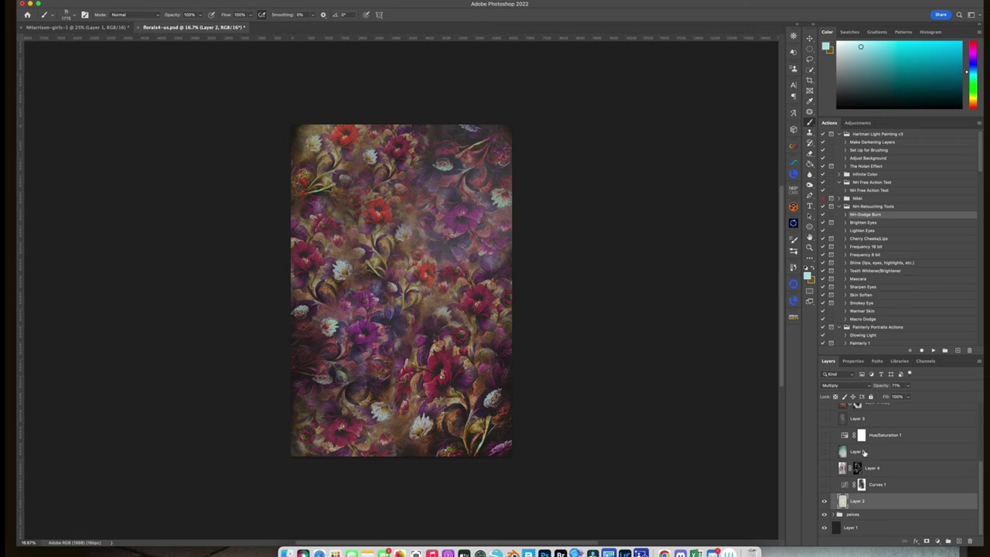
Turn Curves 1 back on, view its Blue channel curve, and show Layer 6
click(824, 485)
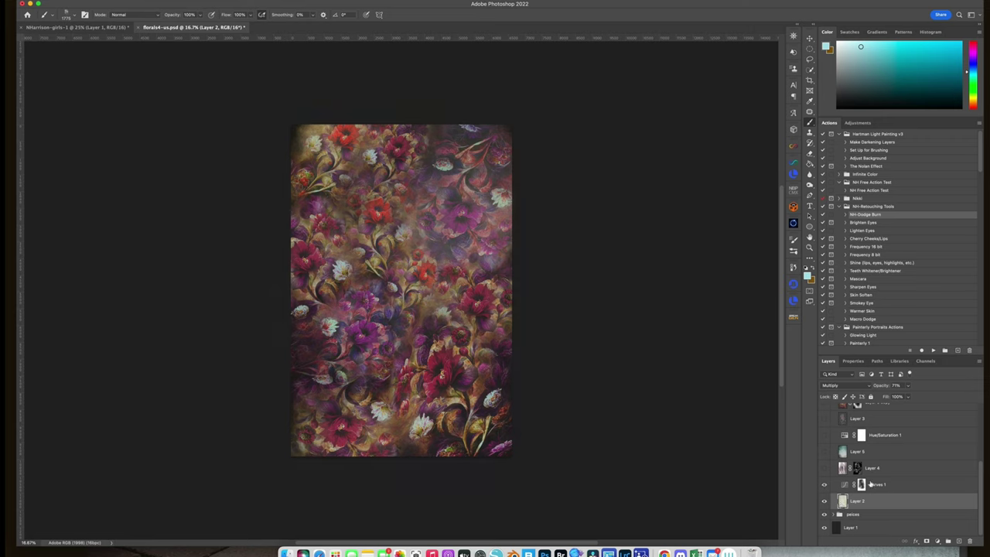
double_click(846, 485)
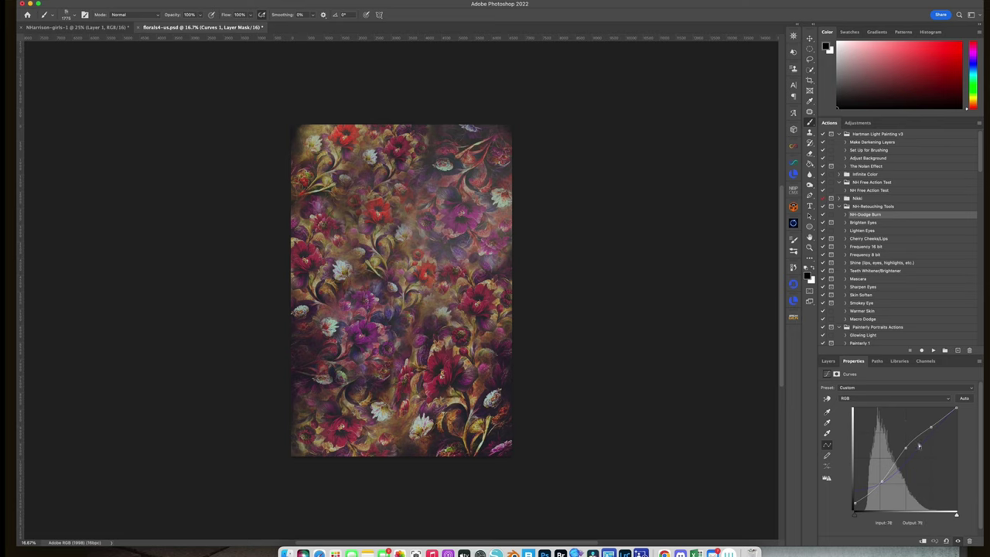
click(870, 400)
click(867, 421)
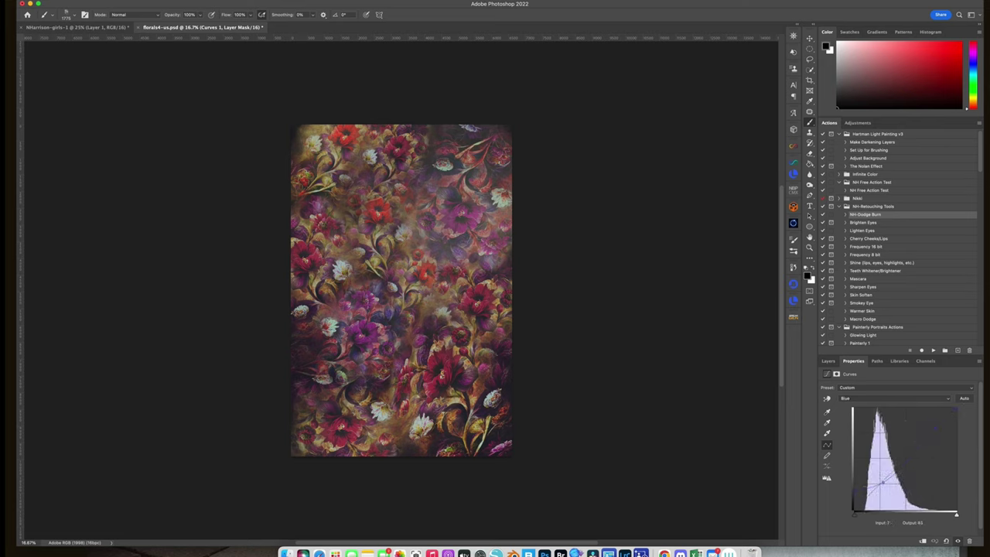
click(827, 360)
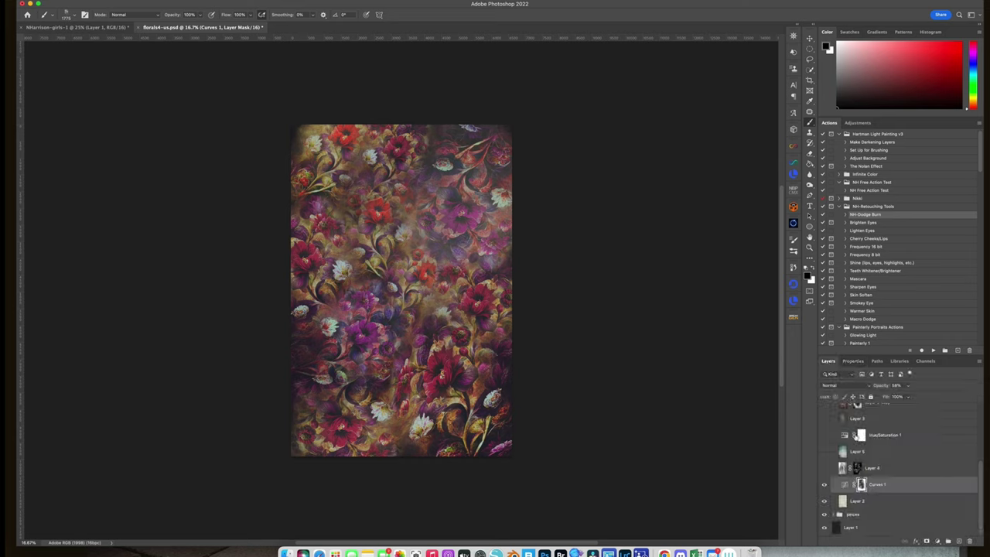
click(825, 469)
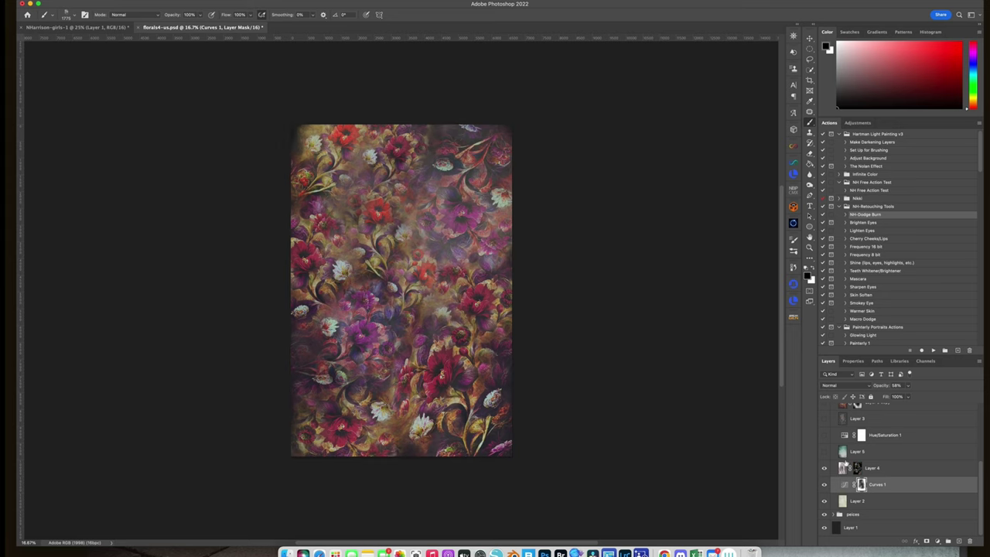
Turn on Layer 5, compare Hue/Saturation 1 on and off, and turn on Layer 3
click(825, 452)
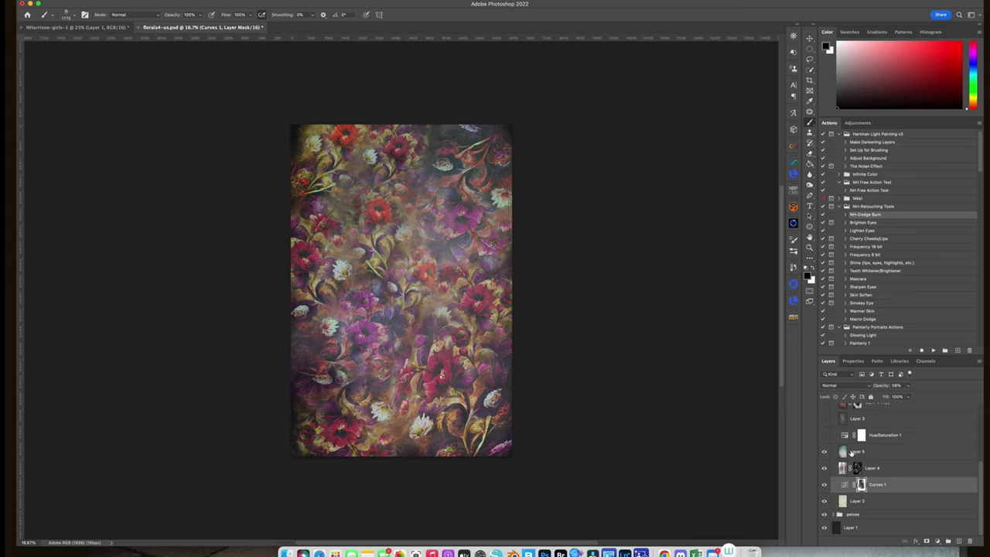
click(844, 451)
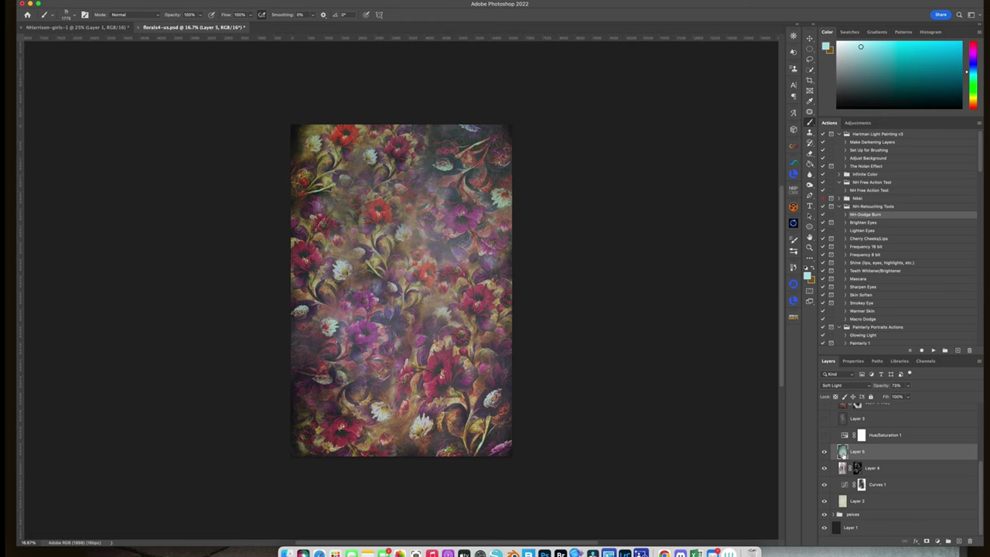
click(824, 437)
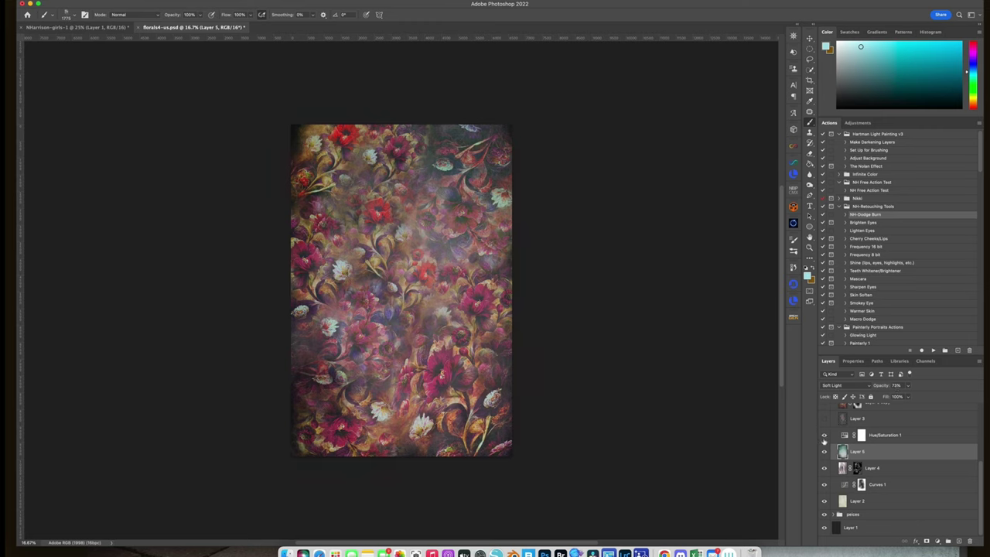
click(827, 436)
click(824, 435)
click(825, 436)
click(826, 435)
click(825, 419)
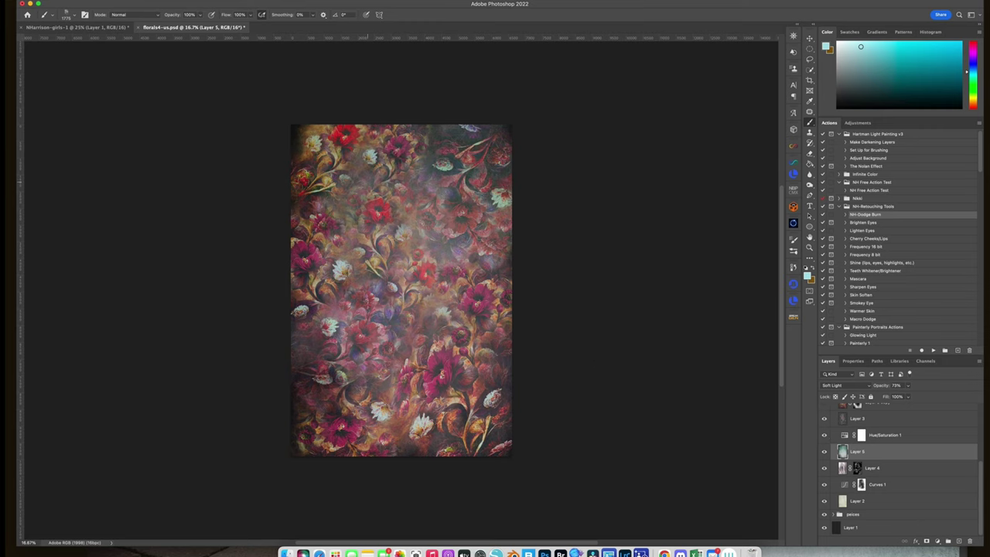
drag(982, 468, 982, 434)
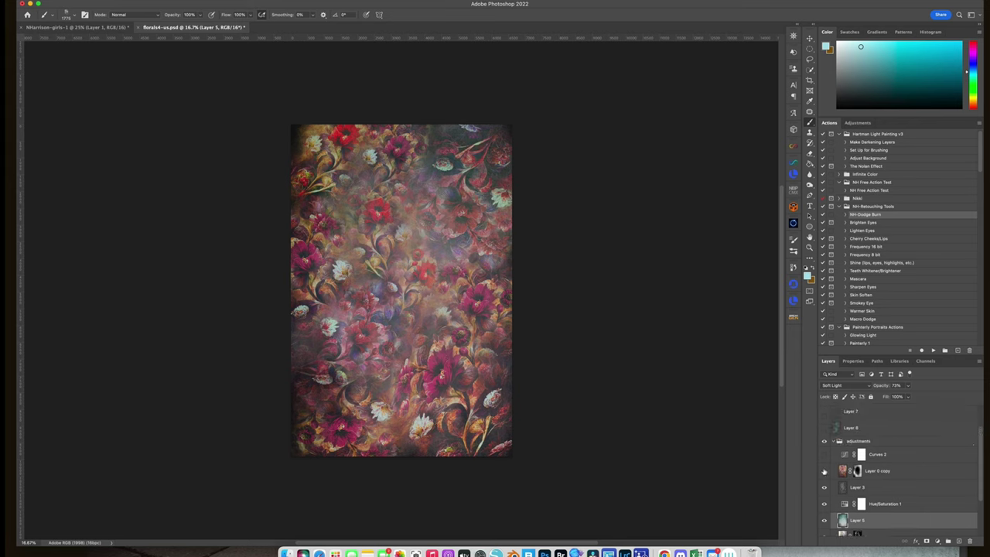
Show Layer 0 copy, compare with the original flower painting, then select Layer 0 copy
click(825, 471)
click(825, 471)
click(824, 471)
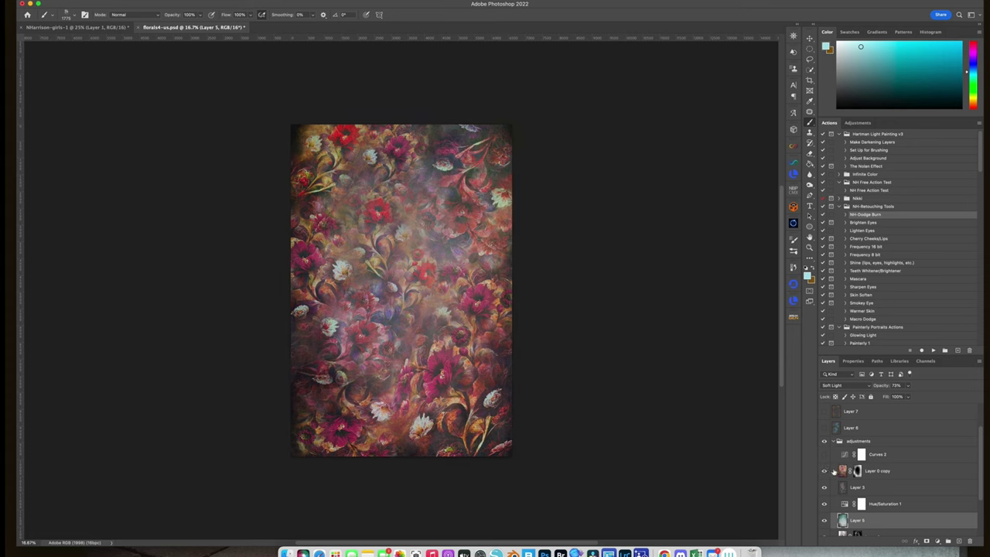
click(78, 27)
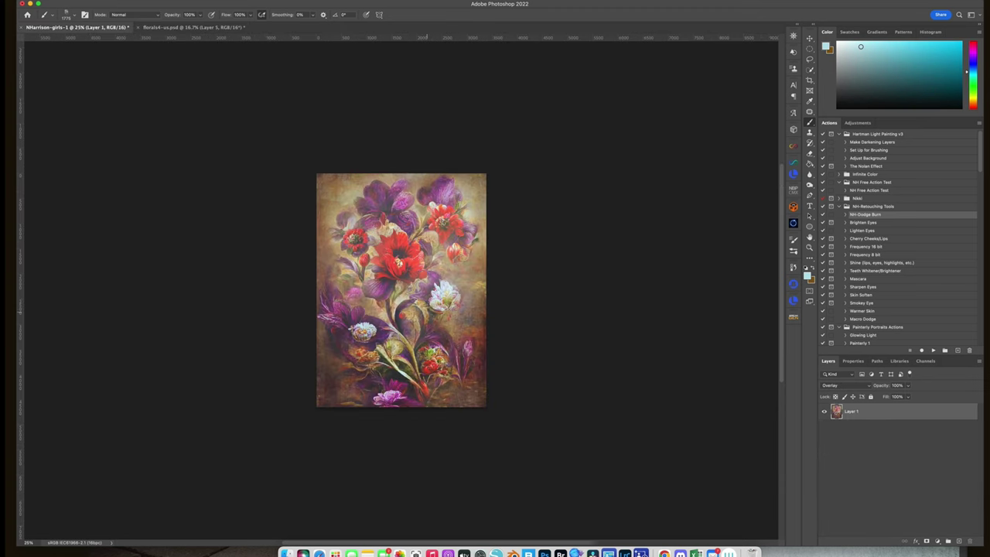
click(213, 28)
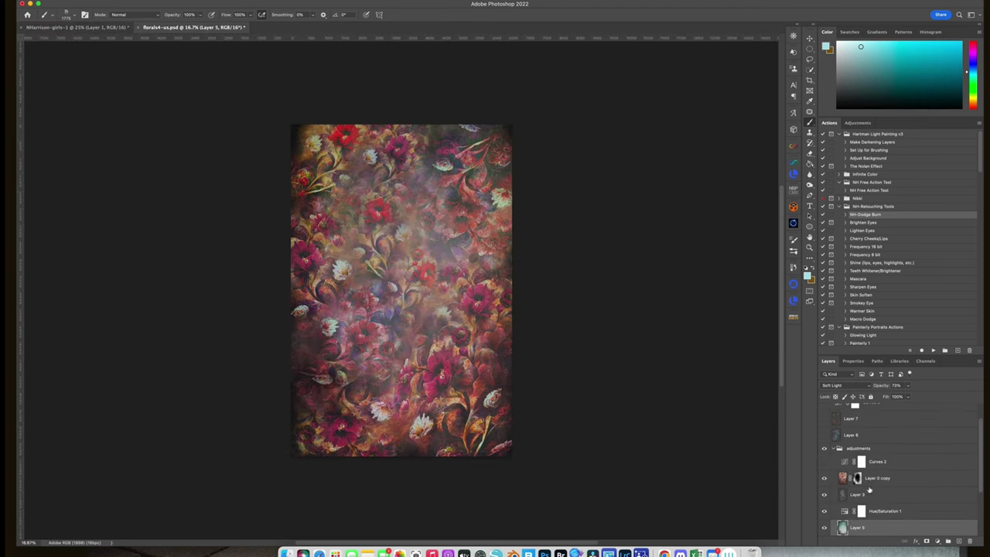
click(845, 481)
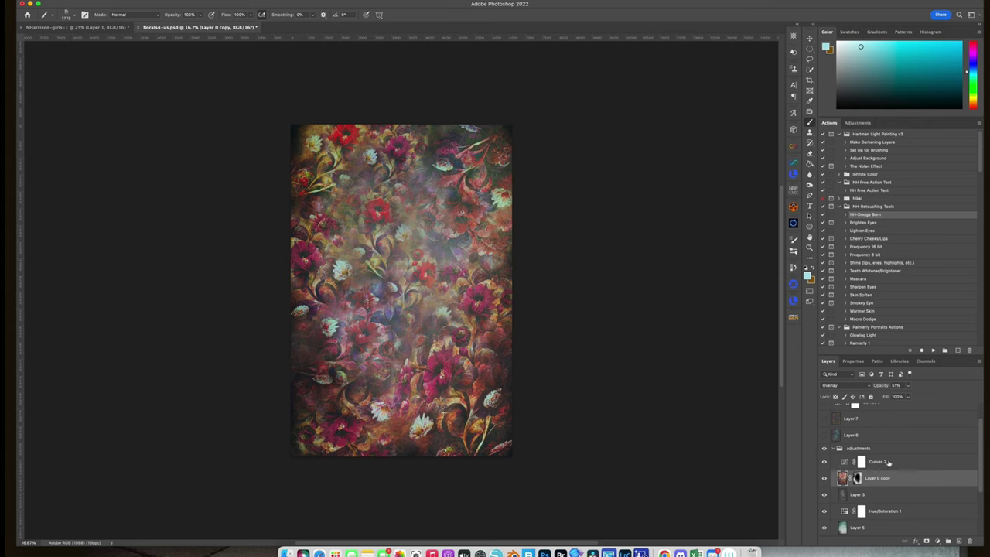
Collapse the adjustments group, show and select Layer 6, and sample a pink tone
click(834, 449)
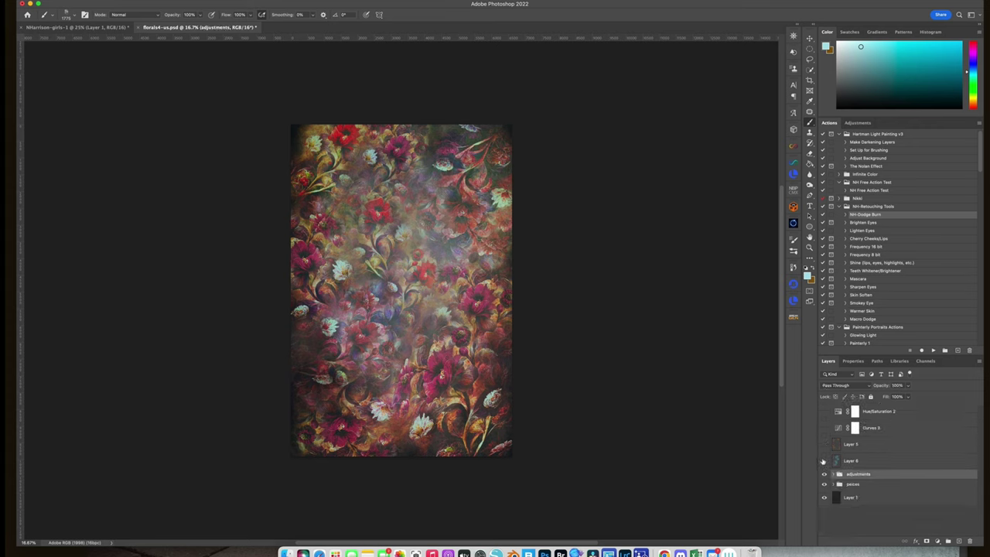
click(824, 461)
click(825, 462)
click(825, 462)
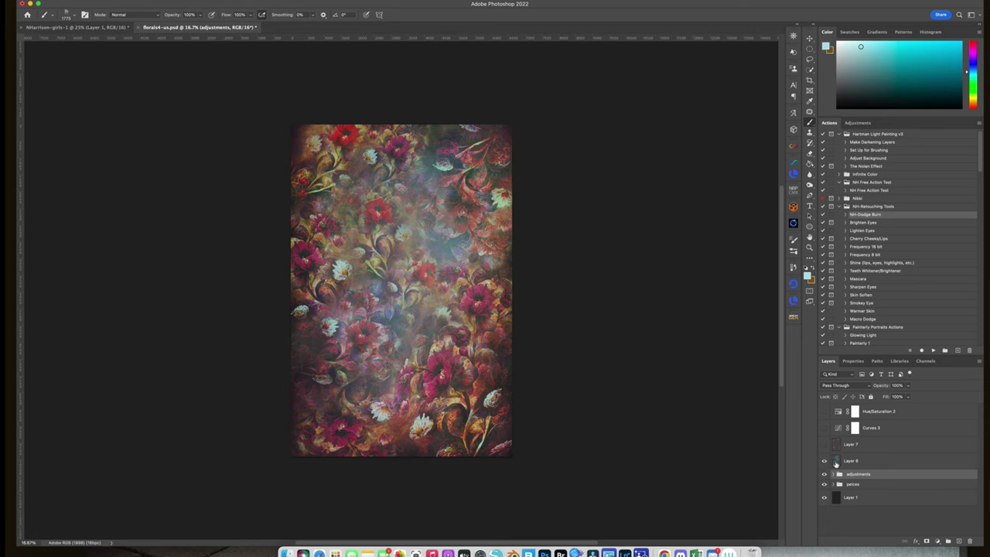
click(850, 461)
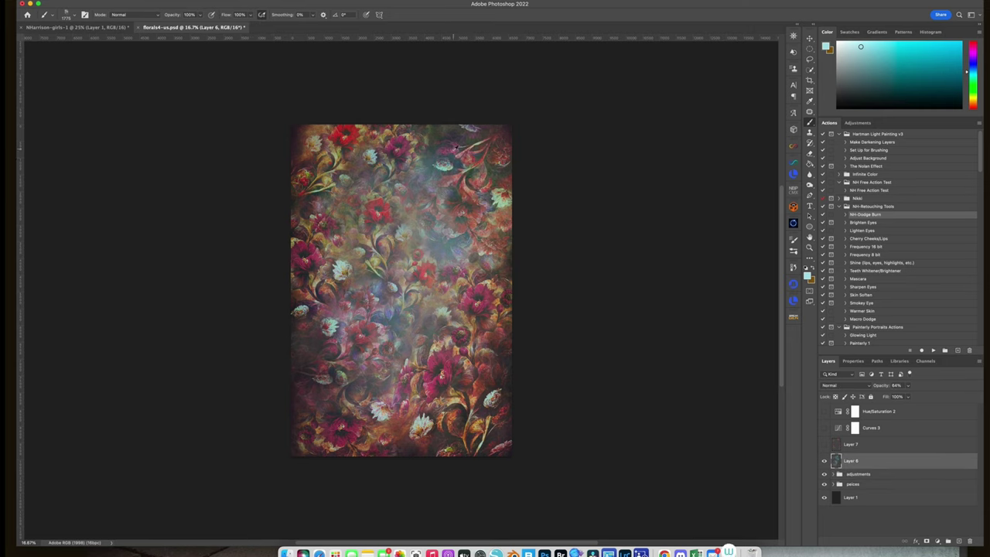
alt+click(457, 147)
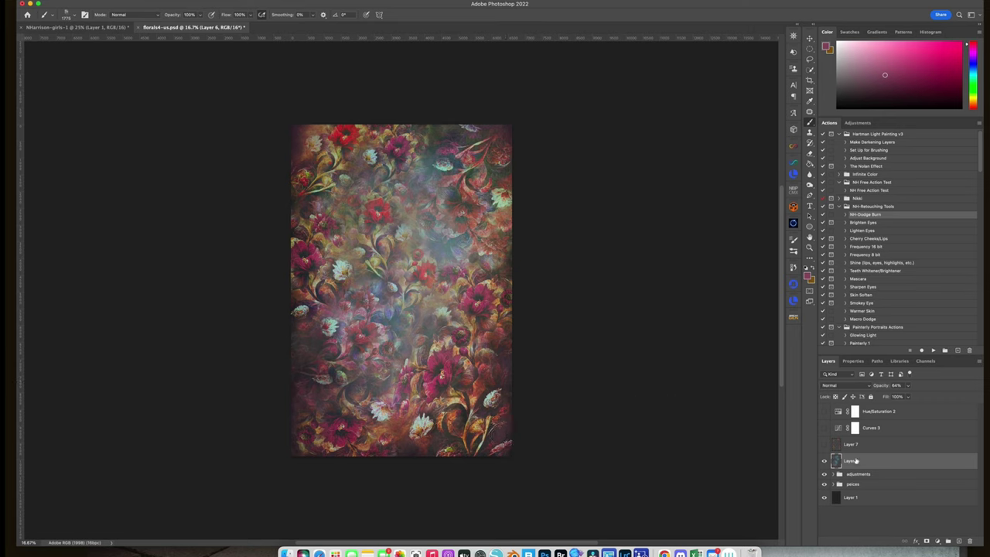
Turn on Layer 7 after comparing it, then enable Curves 3 to darken the edges
click(825, 447)
click(825, 446)
click(824, 447)
click(824, 430)
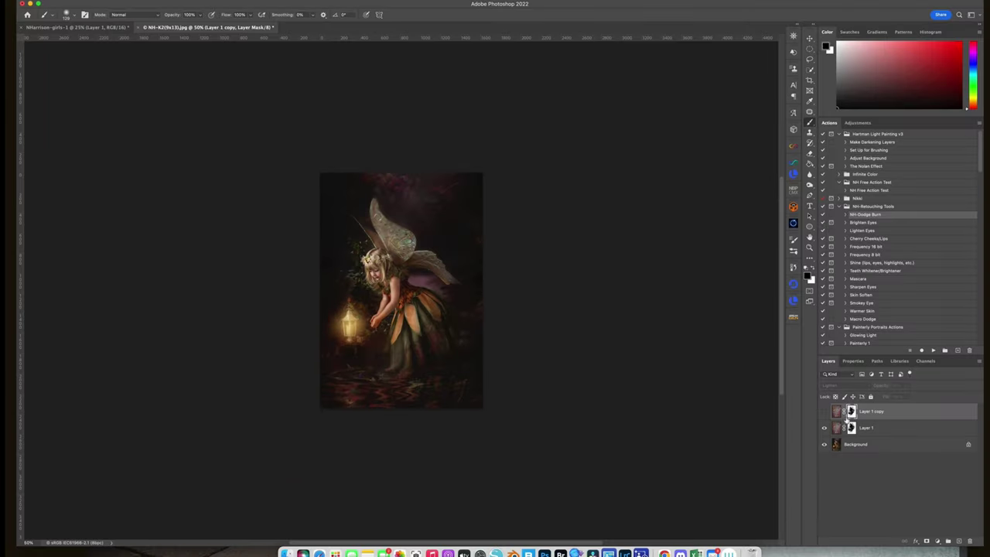
Make the Lighten 58% Layer 1 copy visible so flowers appear around the fairy
click(836, 428)
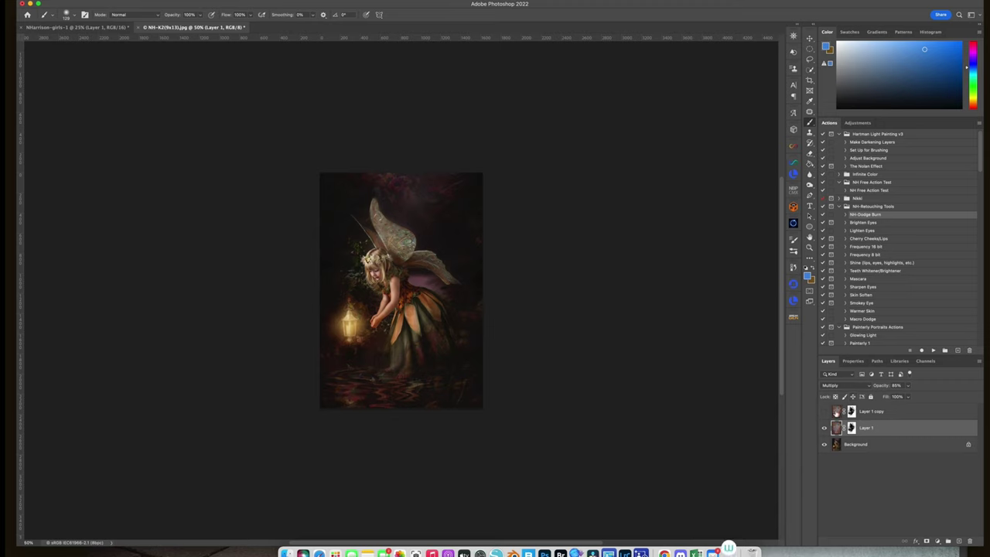
click(836, 413)
click(824, 412)
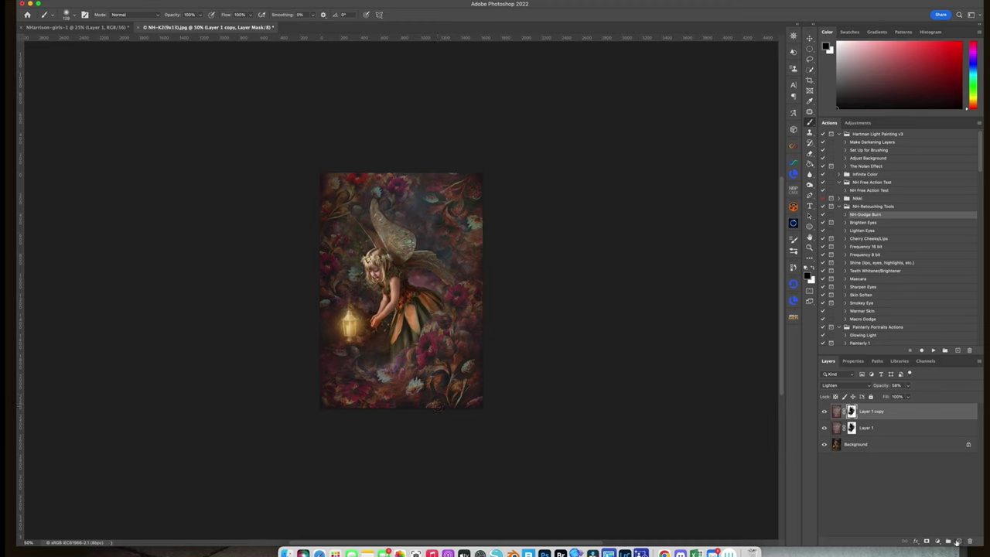
Add a new empty Layer 2 on top with Overlay blending
click(960, 541)
click(837, 387)
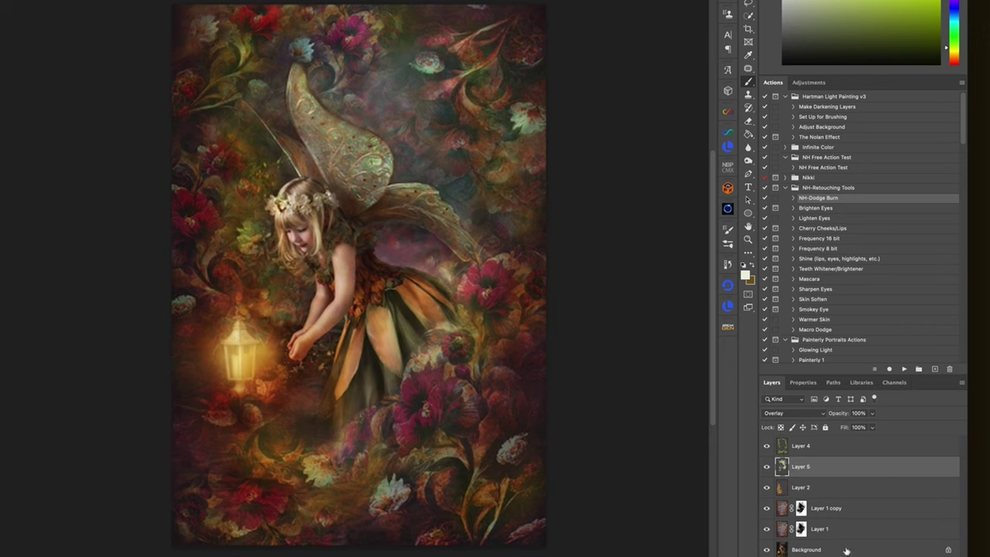
Duplicate the Background and merge the copy through Layer 4 into a single Layer 4
click(873, 550)
key(ctrl+j)
shift+click(861, 447)
right_click(836, 489)
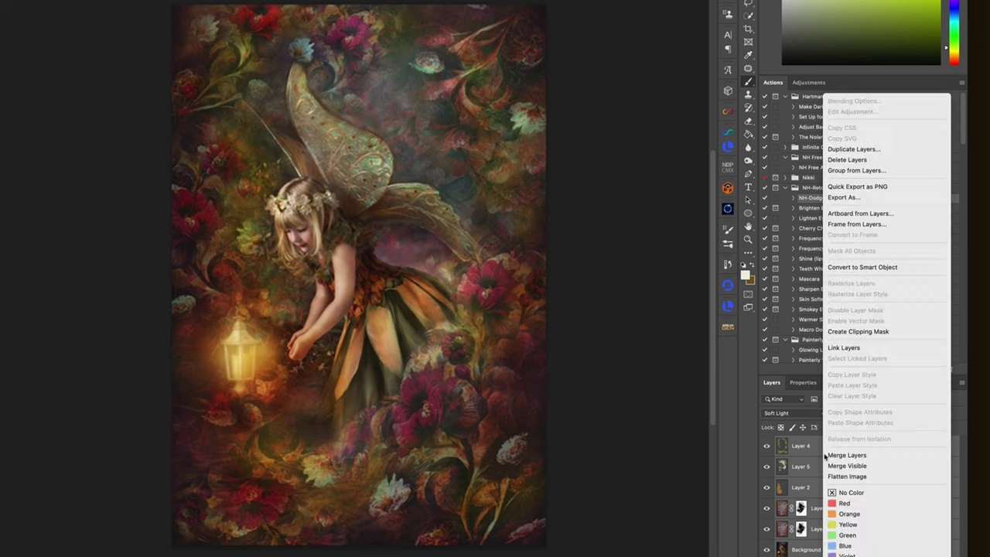
key(Escape)
key(ctrl+e)
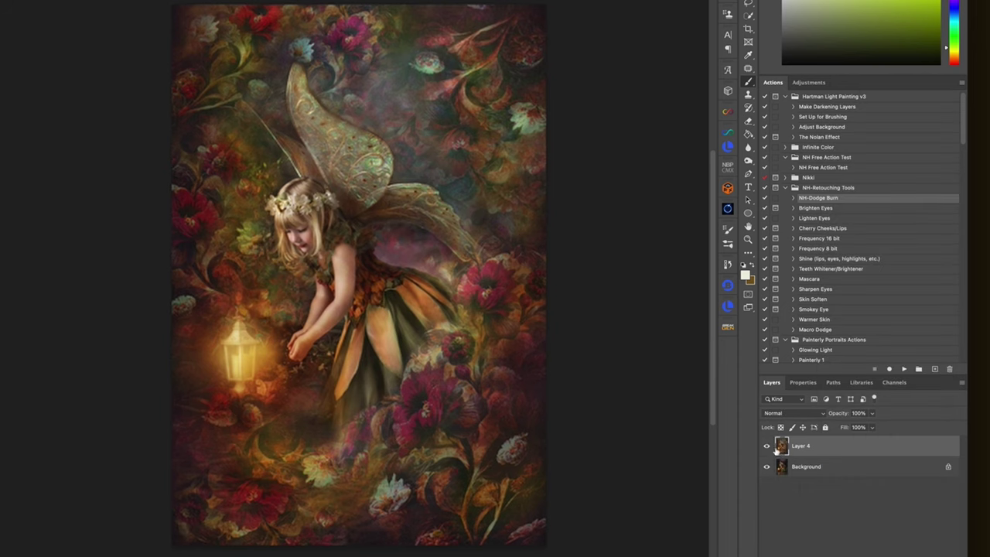
Compare Layer 4 on and off, add a layer mask, and set the brush to about 129 px
click(767, 447)
click(767, 447)
click(767, 446)
click(767, 447)
click(888, 555)
drag(369, 303, 355, 303)
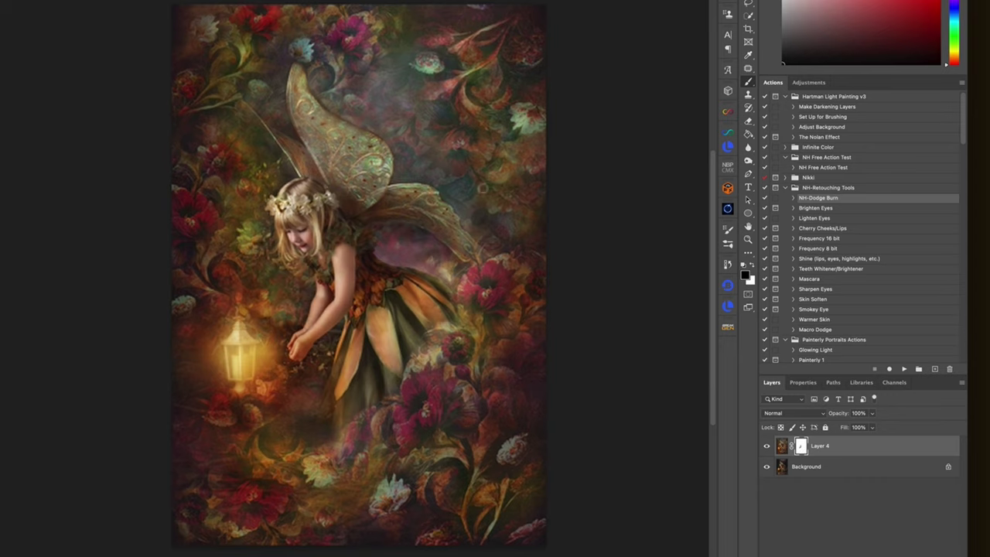
Add a Selective Color layer and set Blacks to Cyan −6, Yellow −3, plus slightly more Black
click(889, 551)
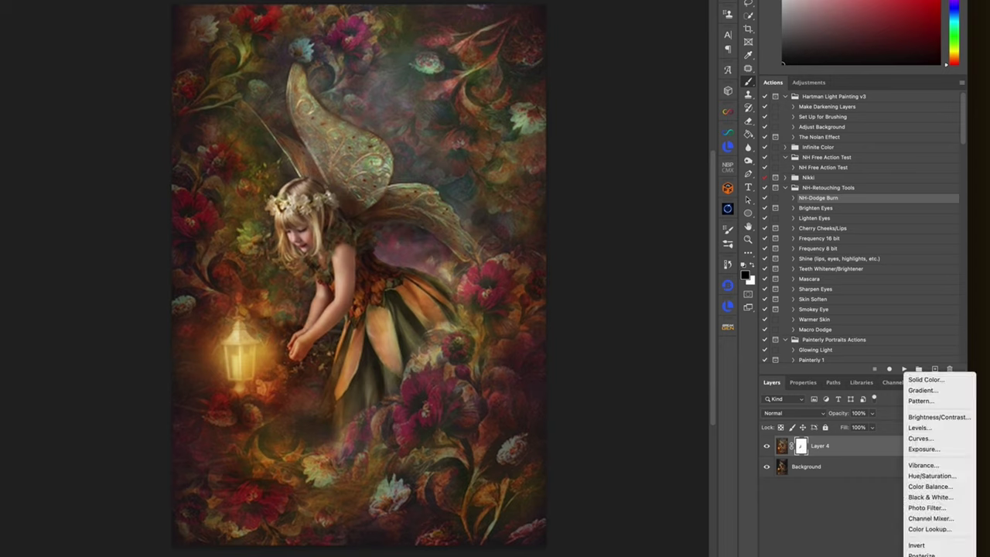
click(924, 554)
click(835, 430)
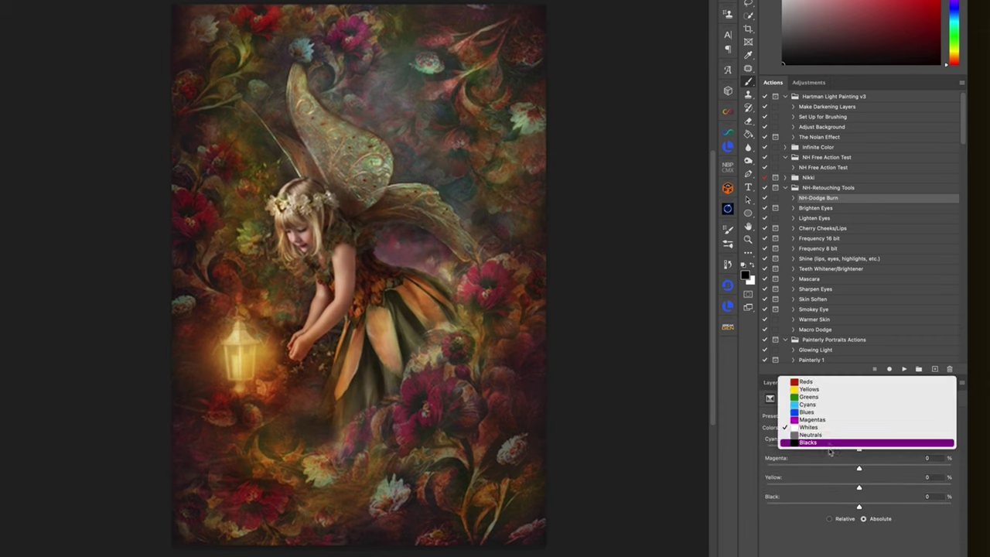
click(832, 443)
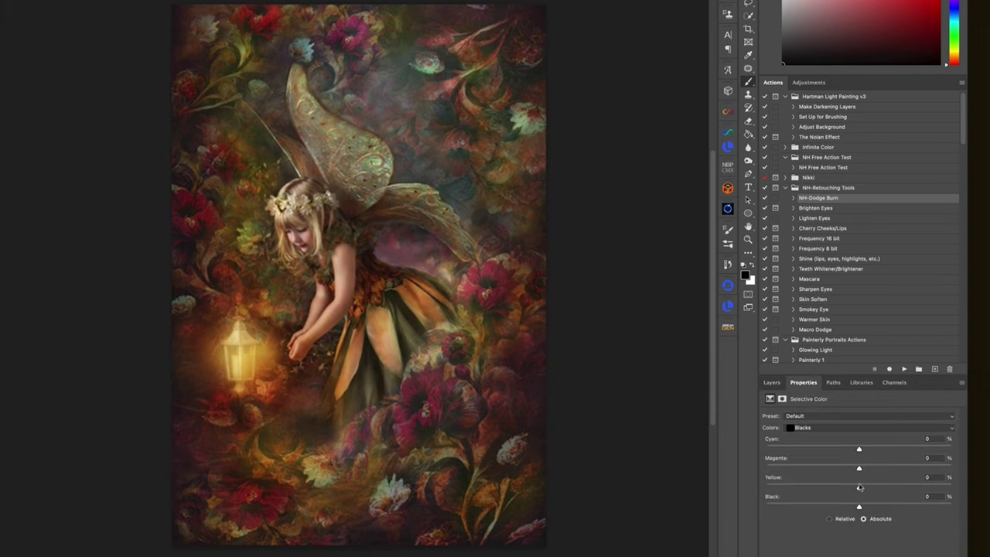
drag(859, 450, 865, 450)
drag(861, 486, 855, 489)
drag(859, 508, 861, 508)
Set Neutrals to Cyan +4 with less Black, and Whites to Yellow +2%, Black −9%
click(818, 428)
click(811, 419)
drag(860, 451, 863, 451)
drag(859, 507, 859, 507)
click(846, 428)
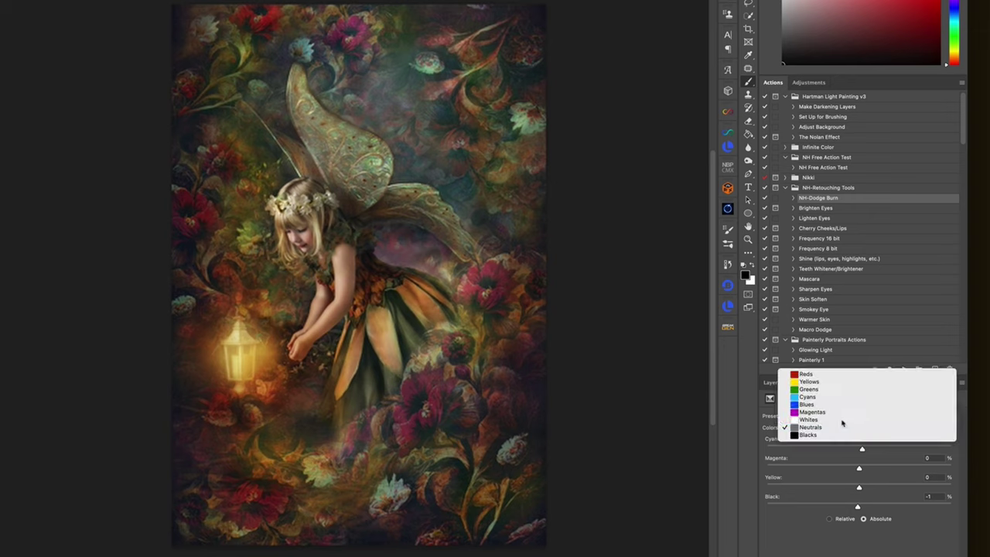
click(842, 421)
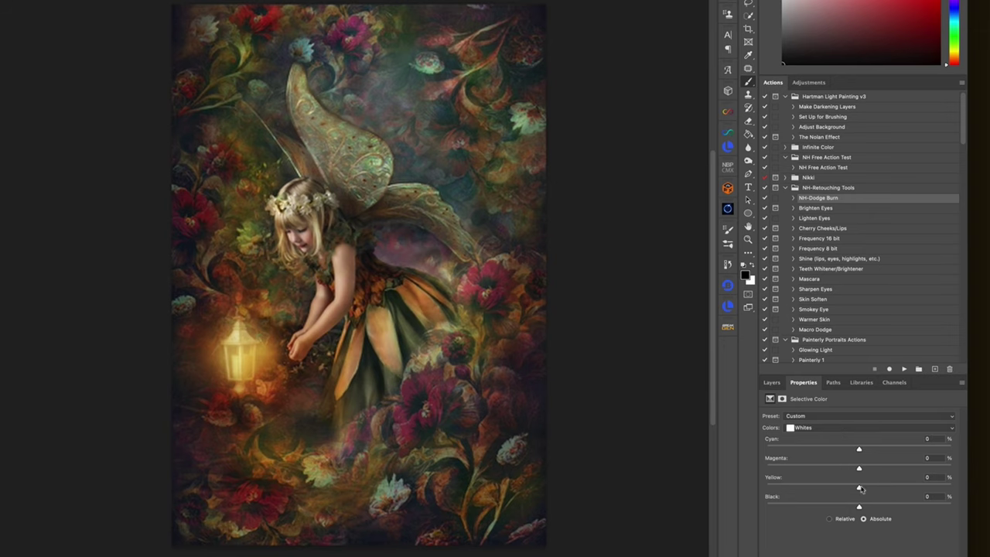
mouse_move(861, 489)
mouse_down()
mouse_move(850, 507)
mouse_move(829, 504)
mouse_move(851, 506)
mouse_up()
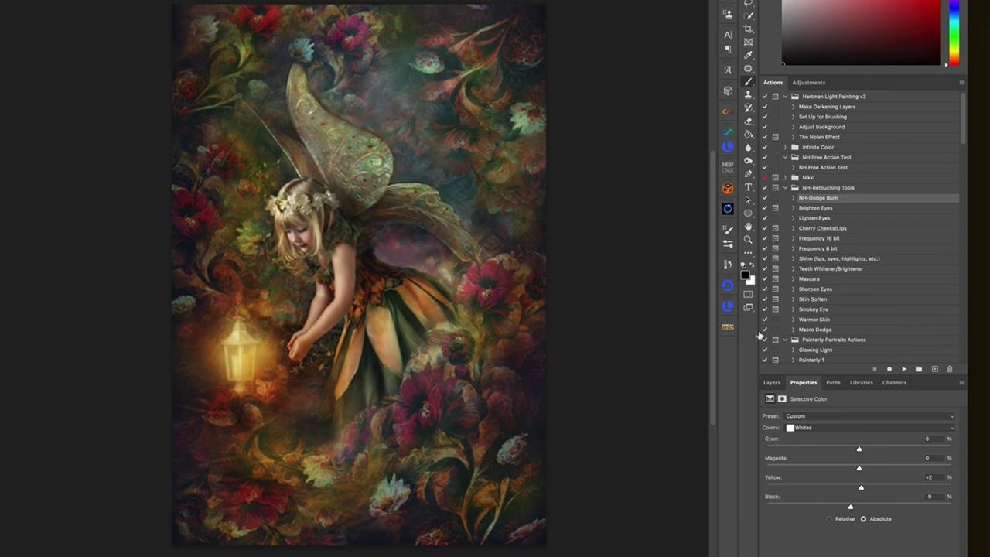
With a roughly 473 px brush, paint black on the Selective Color 1 mask over the hands
click(772, 382)
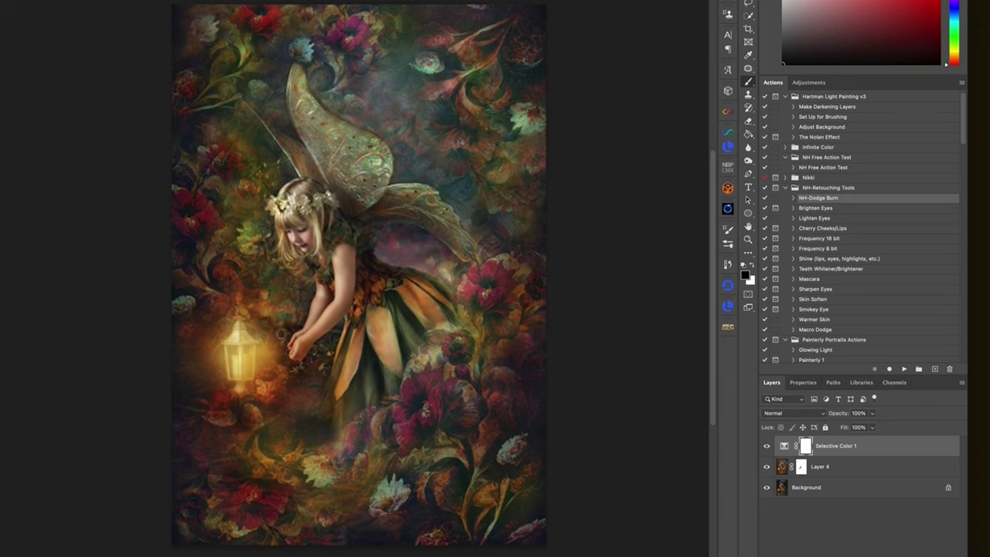
mouse_move(291, 338)
mouse_down()
mouse_move(310, 341)
mouse_move(282, 329)
mouse_up()
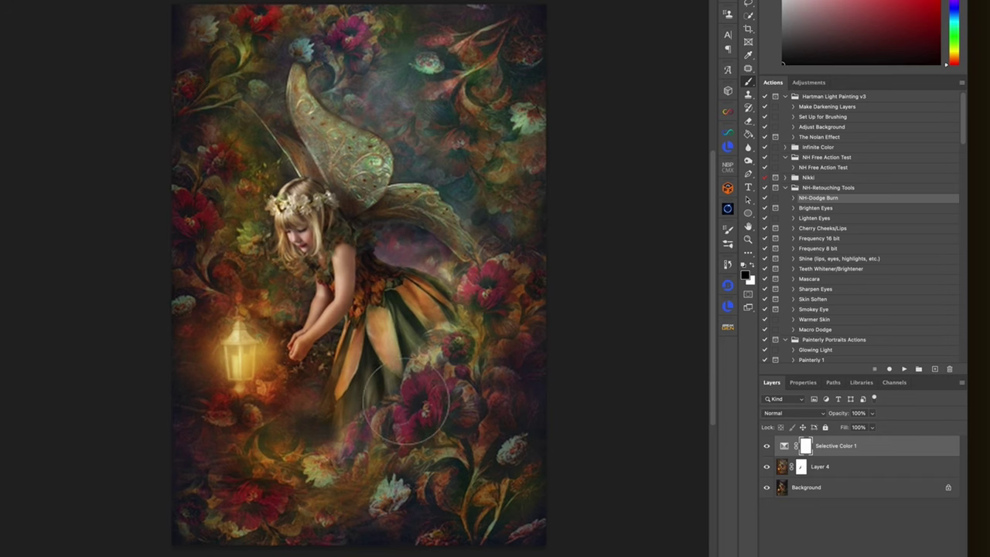
mouse_move(268, 340)
mouse_down()
mouse_move(283, 433)
mouse_move(360, 434)
mouse_move(369, 354)
mouse_move(313, 396)
mouse_up()
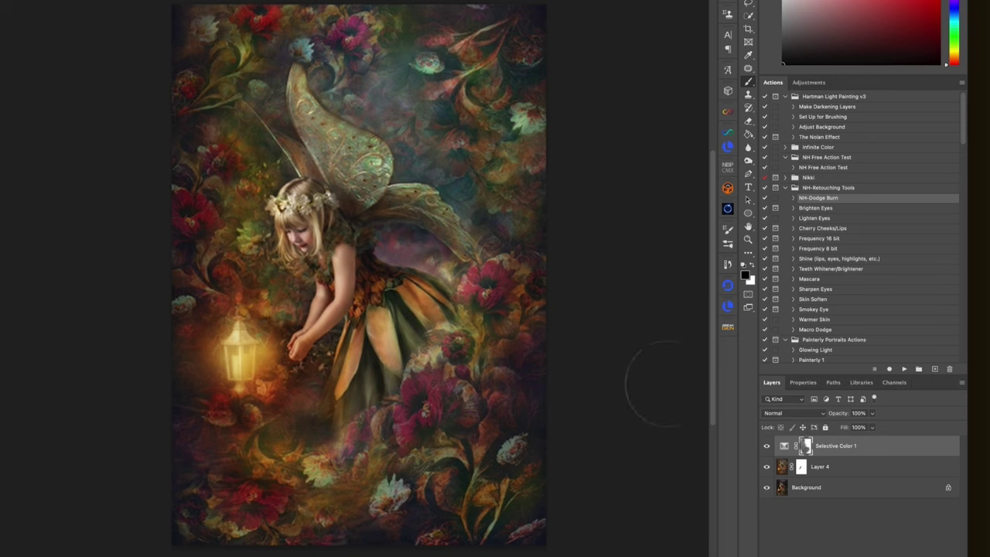